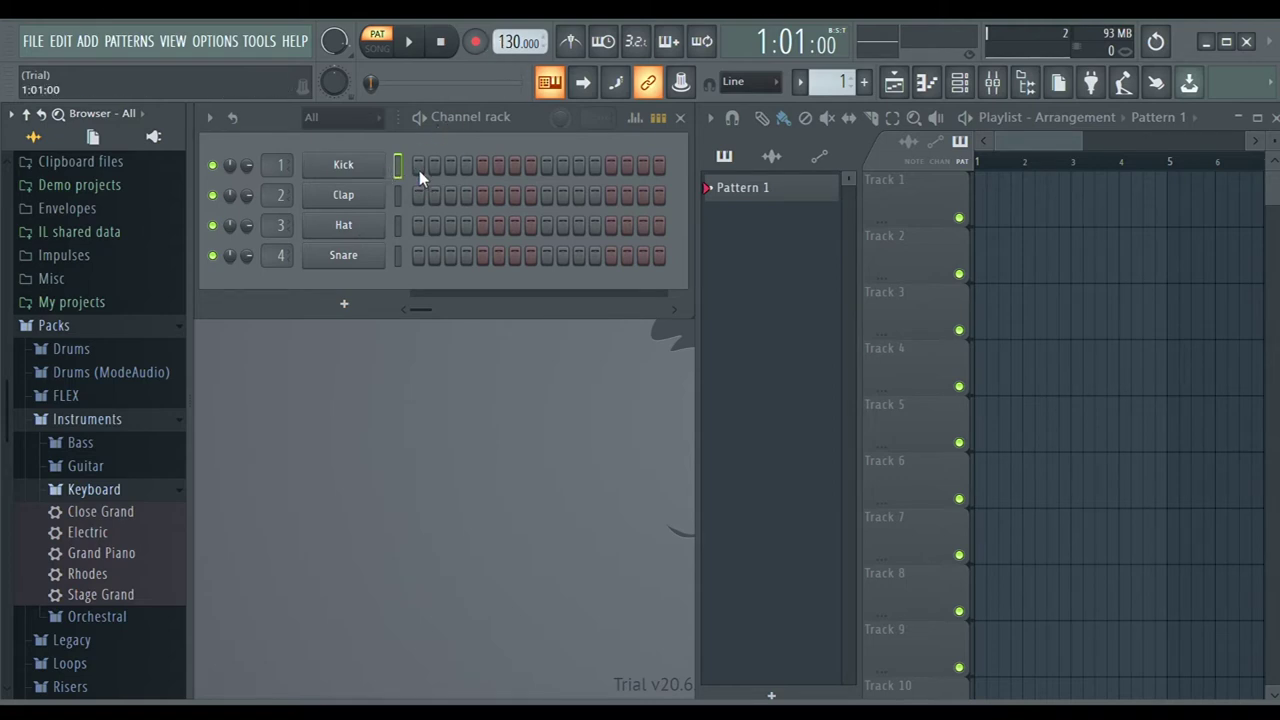
# Place a kick hit on step 1 and play the pattern briefly to hear it
pyautogui.click(419, 166)
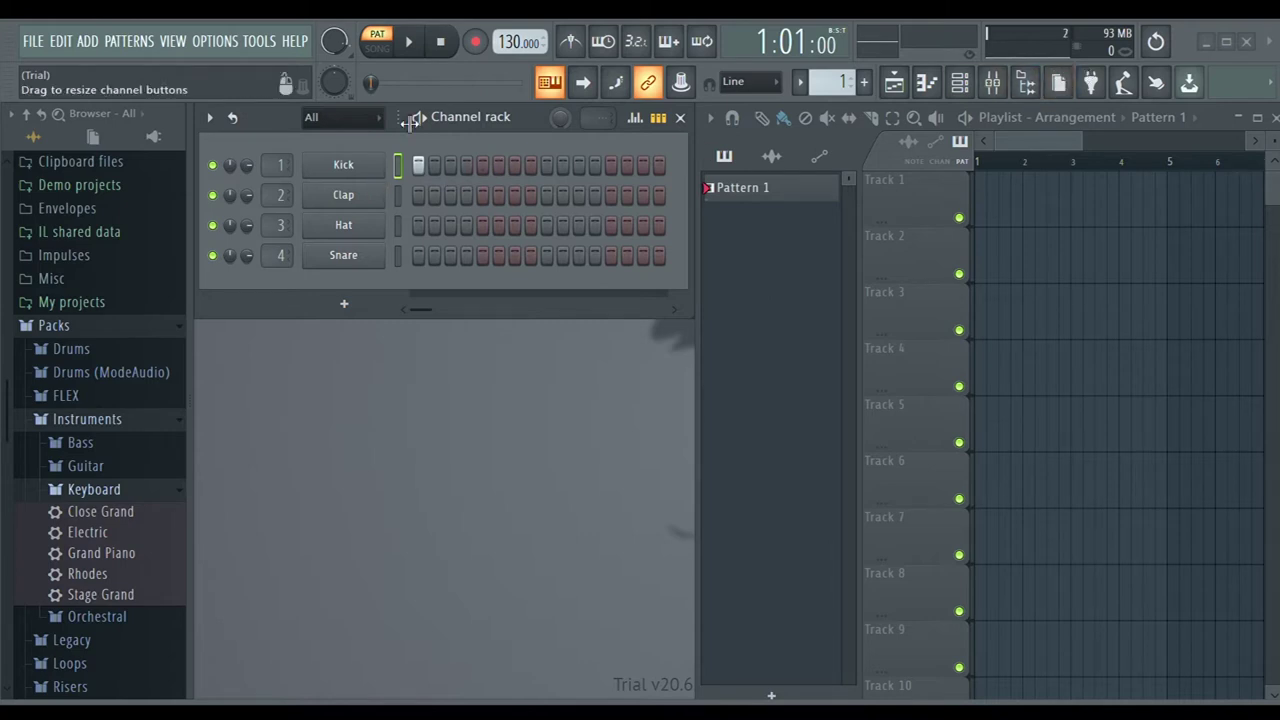
pyautogui.click(410, 50)
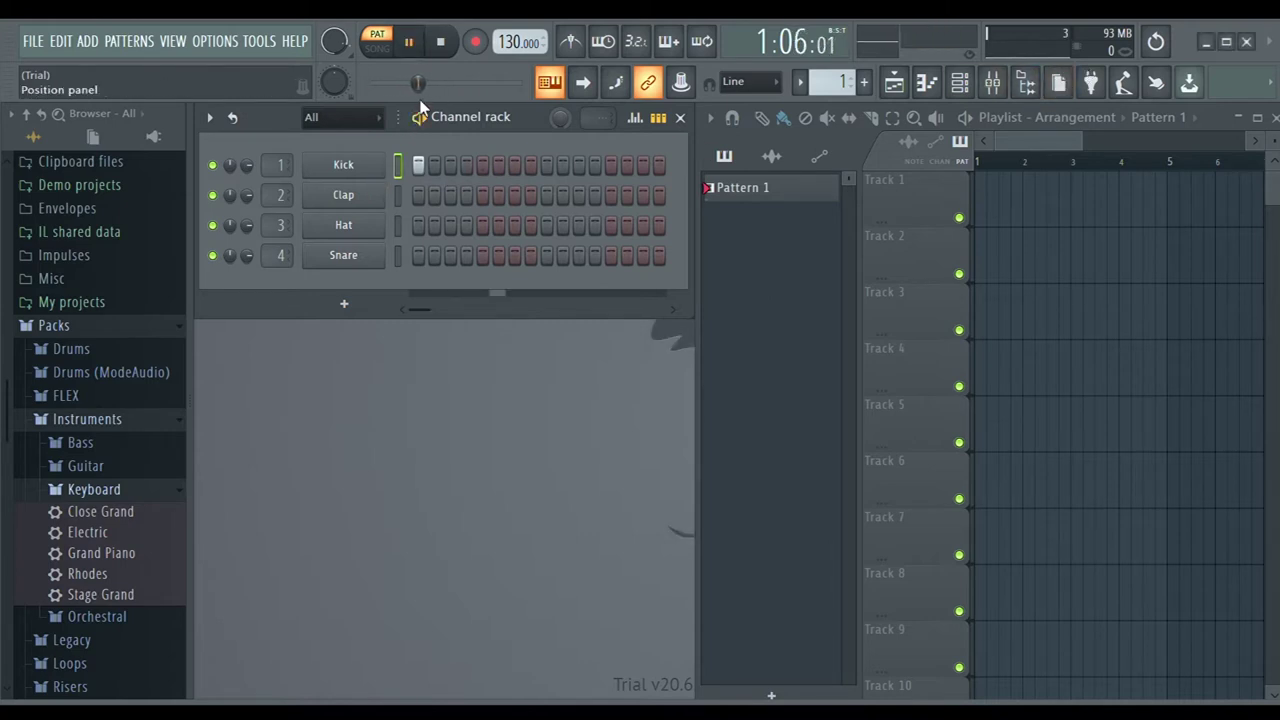
pyautogui.click(412, 44)
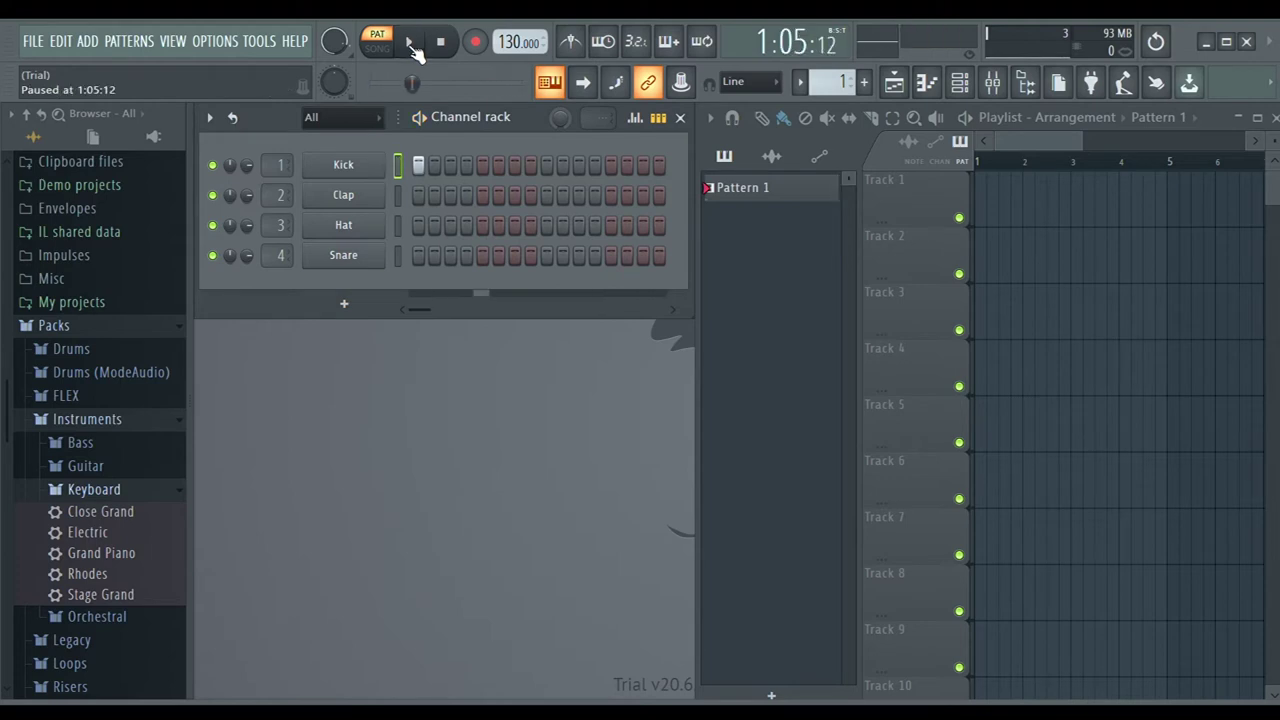
# Set the pattern length to 48 steps
pyautogui.scroll(-14, 607, 124)
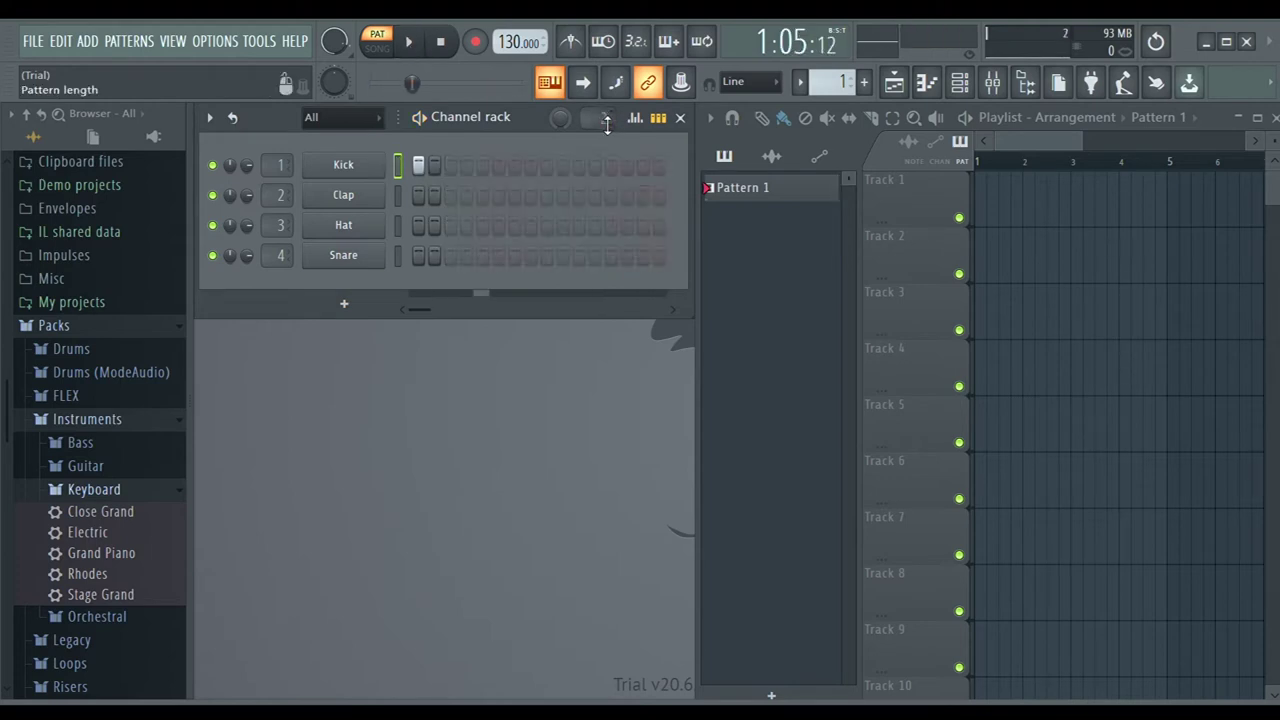
pyautogui.scroll(6, 607, 124)
pyautogui.scroll(8, 597, 139)
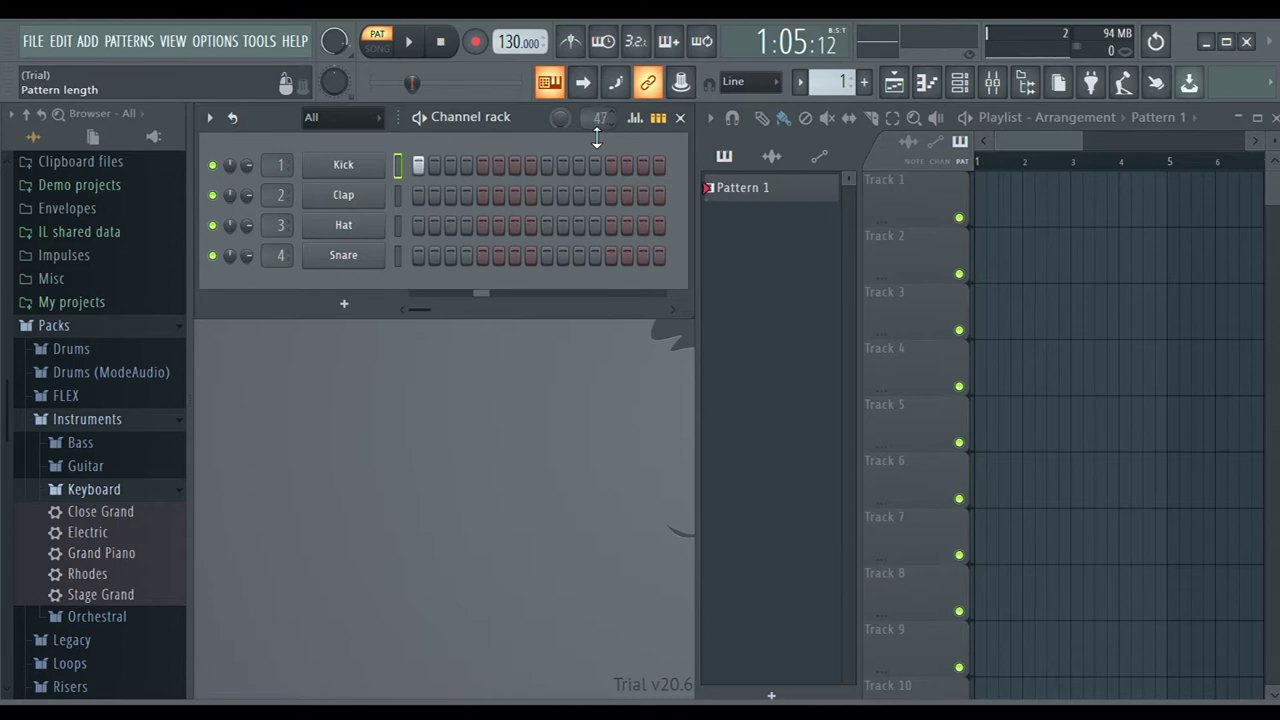
pyautogui.moveTo(597, 138); pyautogui.dragTo(597, 142)
# Widen the channel rack to fit all 48 steps, add kick hits on steps 9, 17, 25, 33 and 41, and preview the pattern
pyautogui.moveTo(696, 172); pyautogui.dragTo(900, 172)
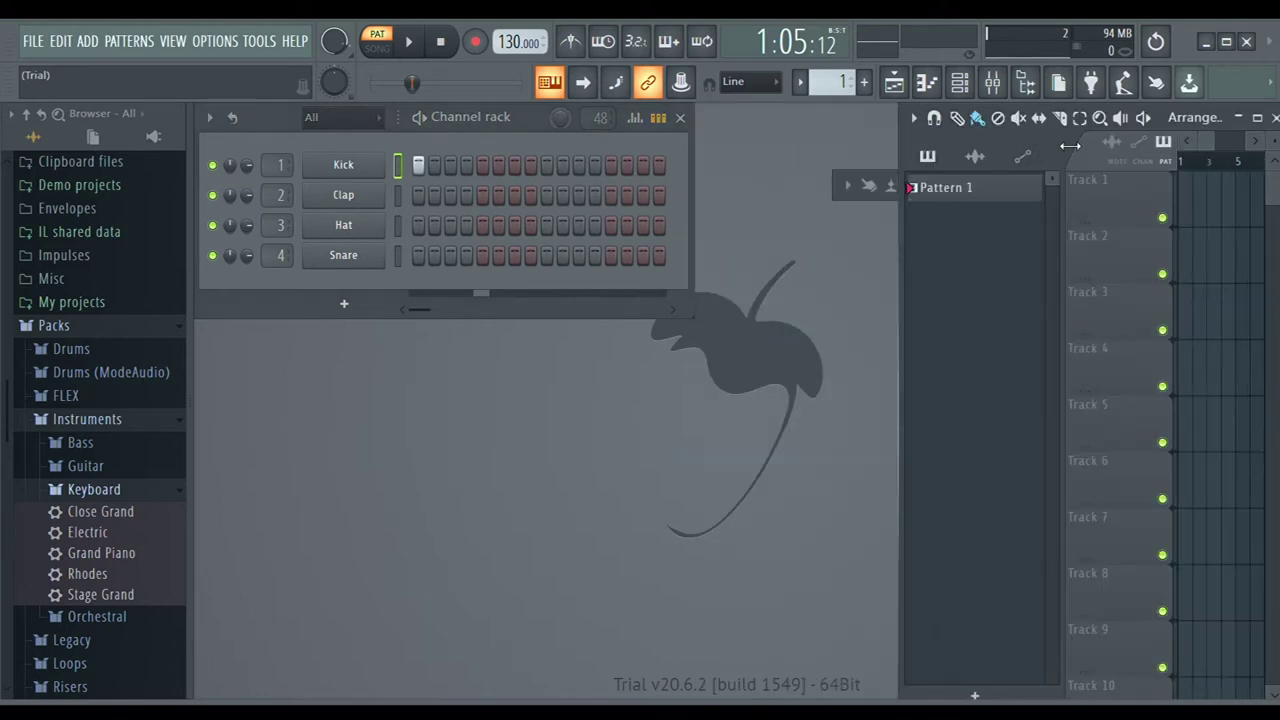
pyautogui.moveTo(910, 187); pyautogui.dragTo(703, 228)
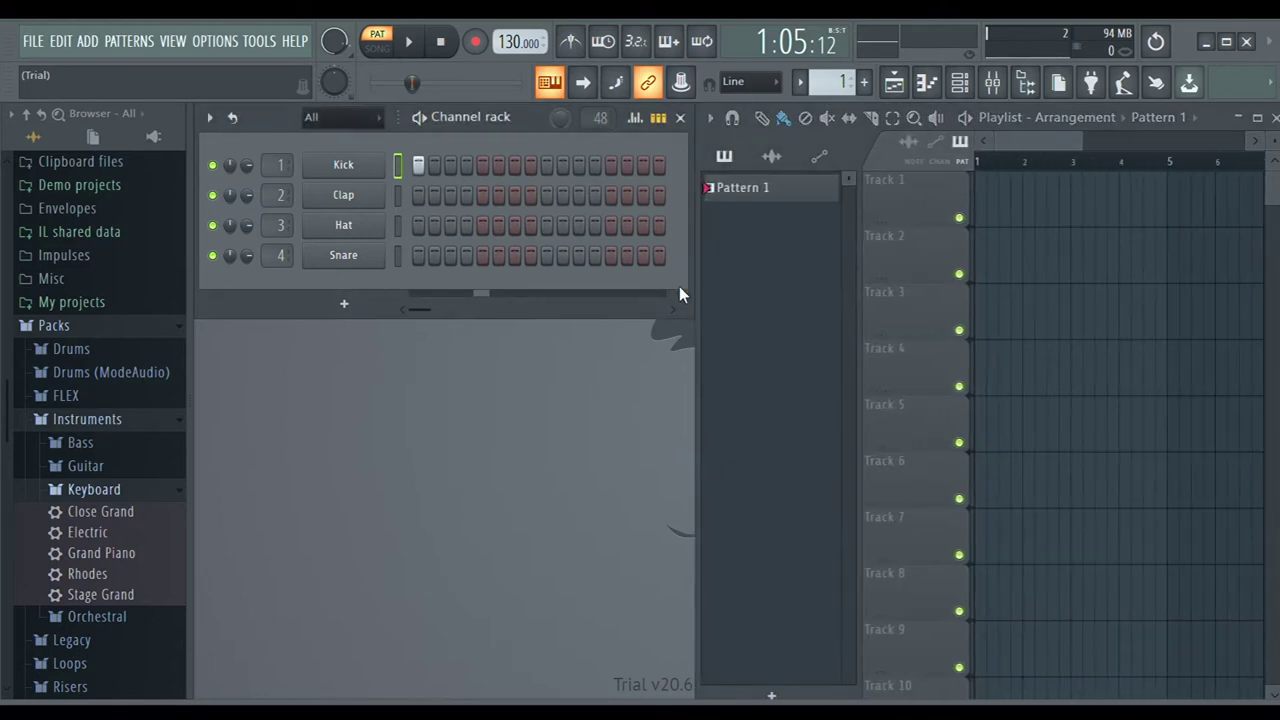
pyautogui.moveTo(705, 258); pyautogui.dragTo(1237, 221)
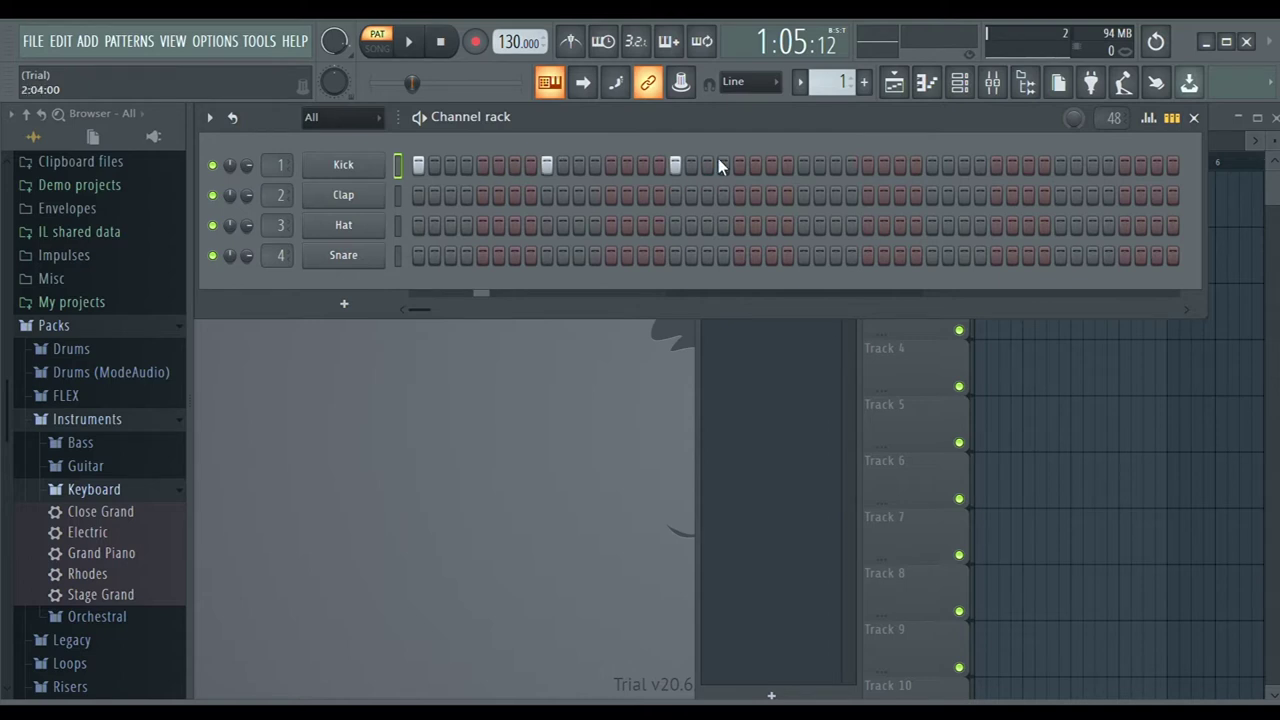
pyautogui.click(933, 166)
pyautogui.press('space')
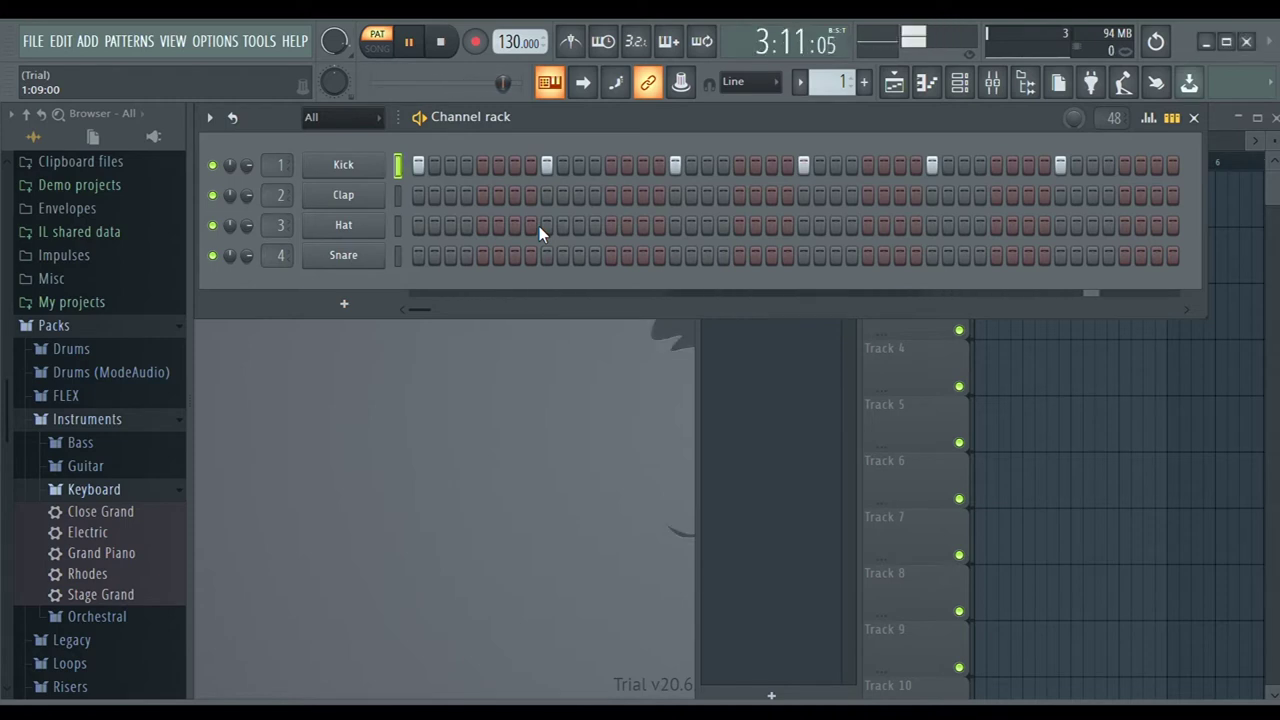
pyautogui.press('space')
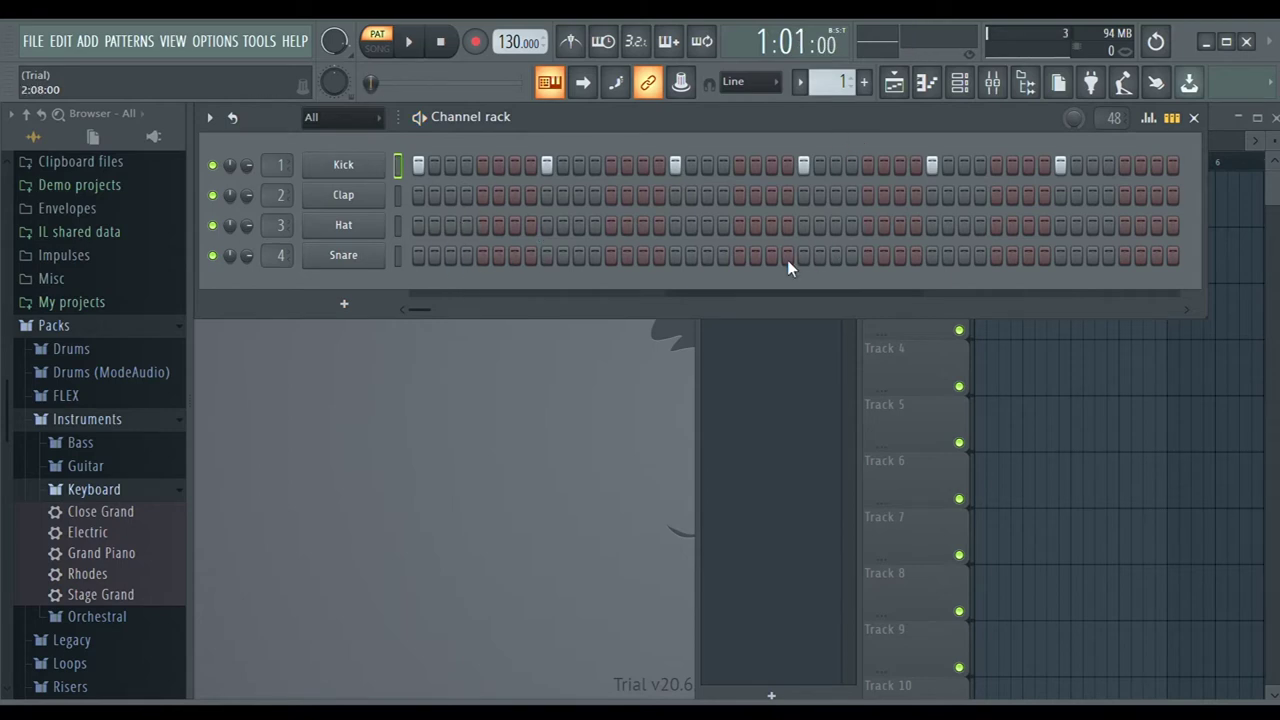
# Try snare hits on steps 21 and 45 during playback, moving the earlier hit to step 25
pyautogui.click(738, 256)
pyautogui.press('space')
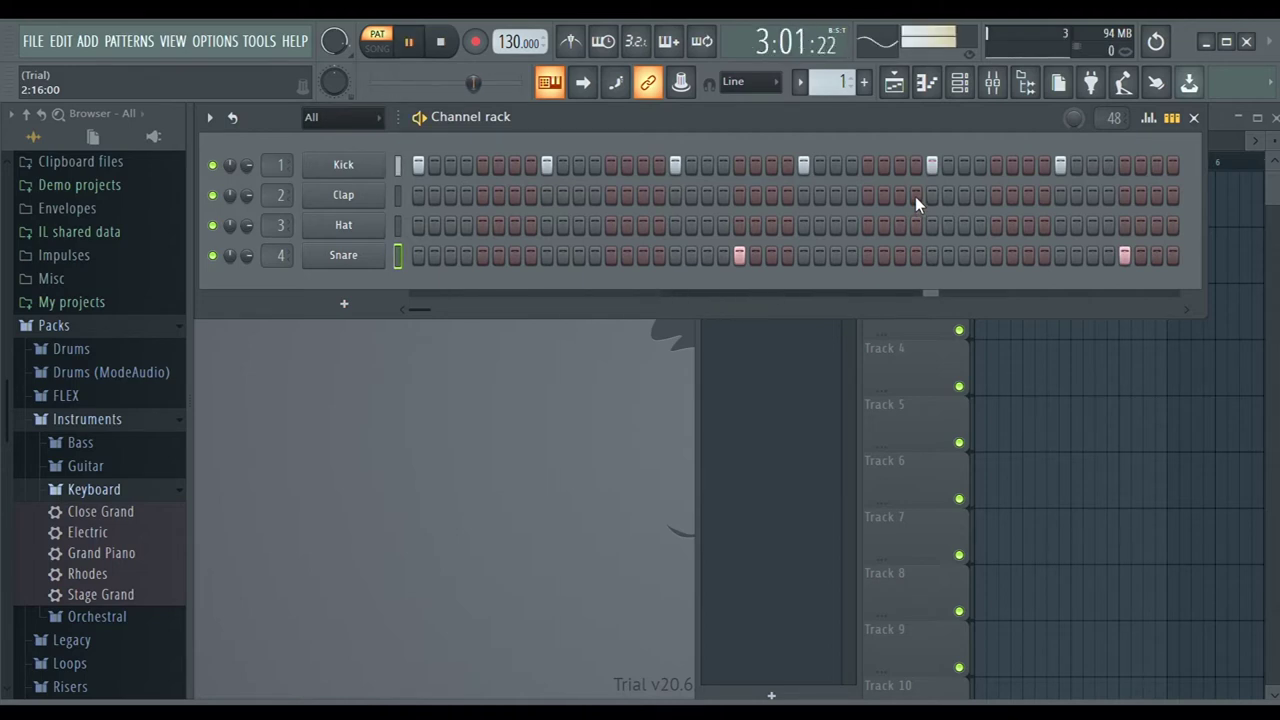
pyautogui.click(803, 256)
pyautogui.click(737, 258)
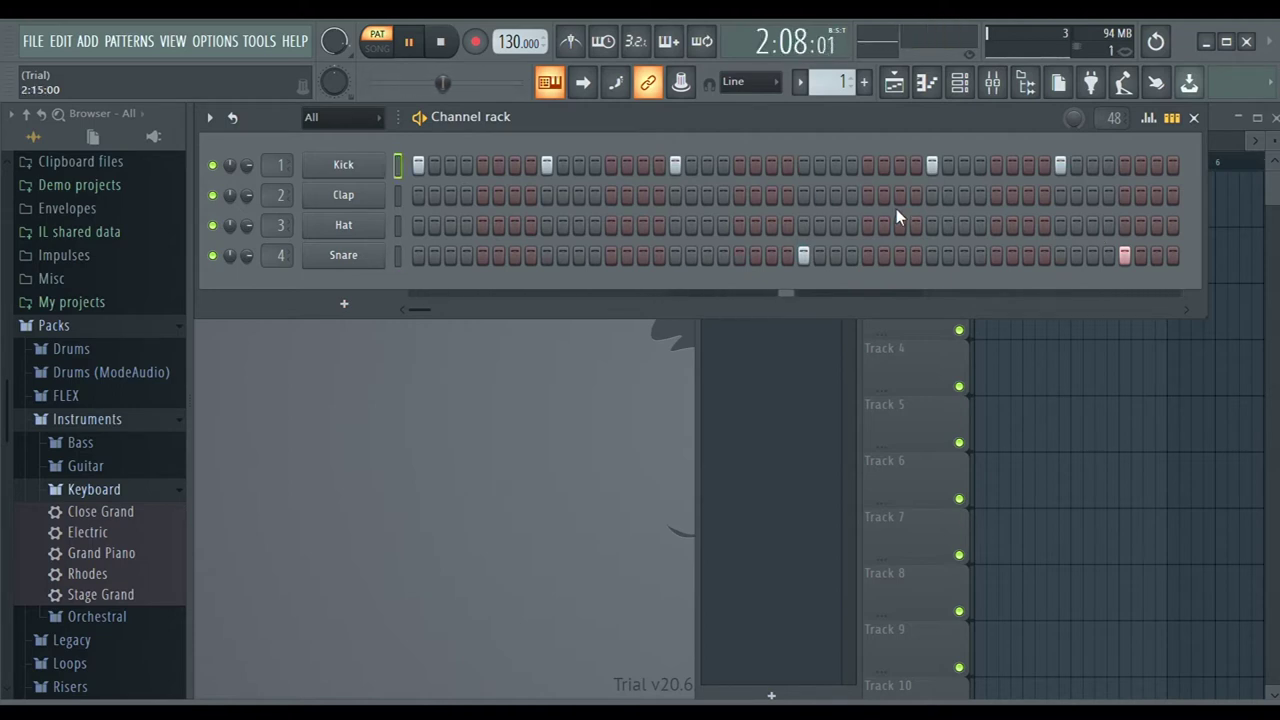
# Try the earlier snare hit on steps 24, 23 and 21, restore the kick on step 25, and clear the snare row
pyautogui.click(788, 257)
pyautogui.click(803, 257)
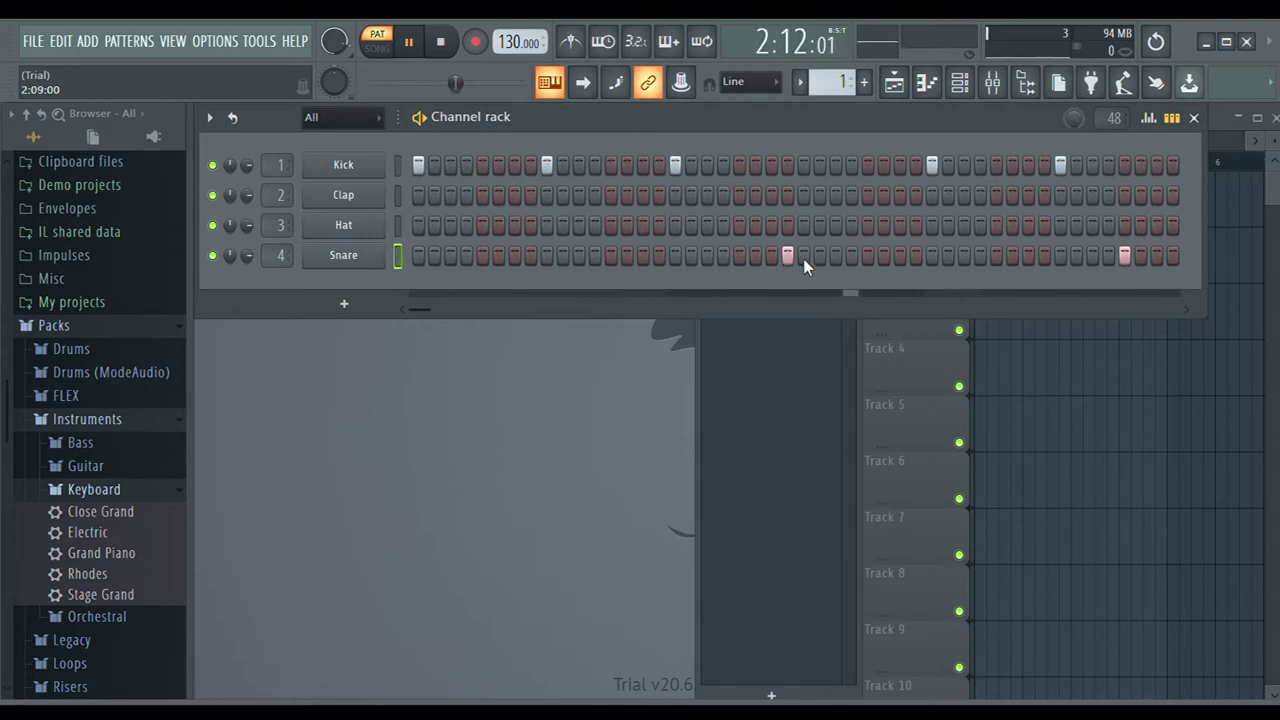
pyautogui.click(773, 257)
pyautogui.click(786, 257)
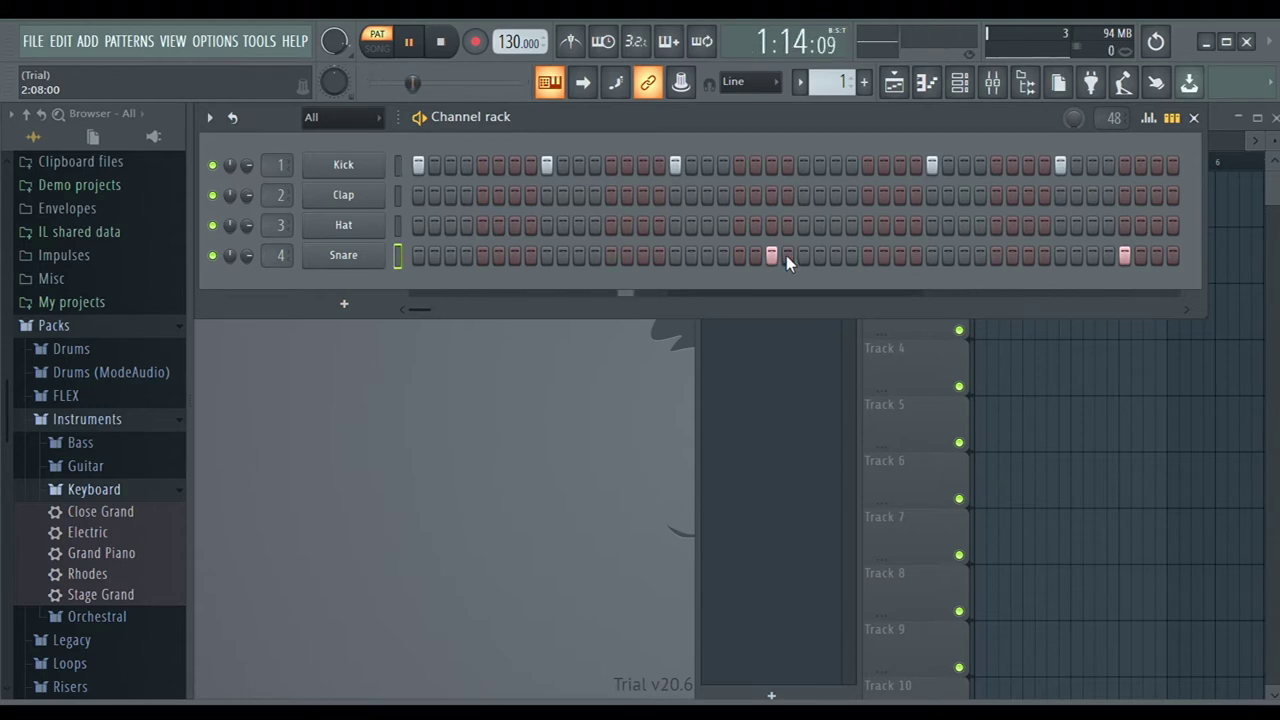
pyautogui.click(741, 255)
pyautogui.click(768, 255)
pyautogui.click(803, 166)
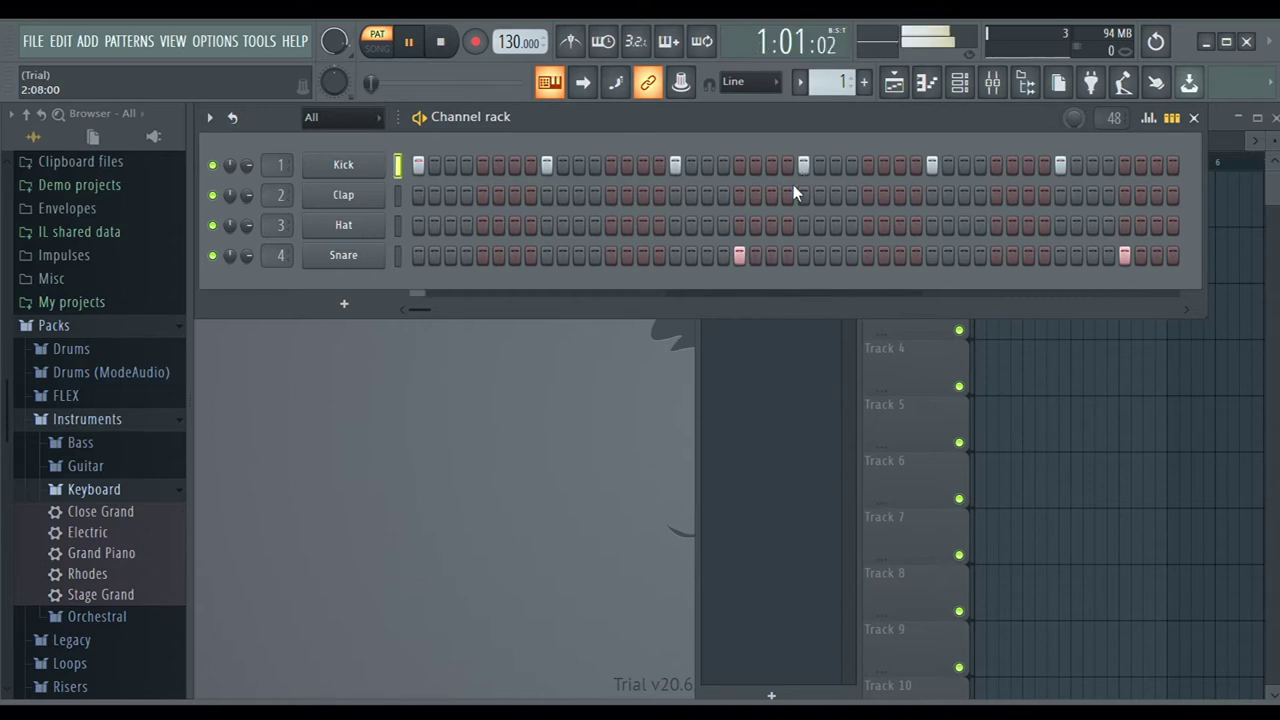
pyautogui.click(741, 257)
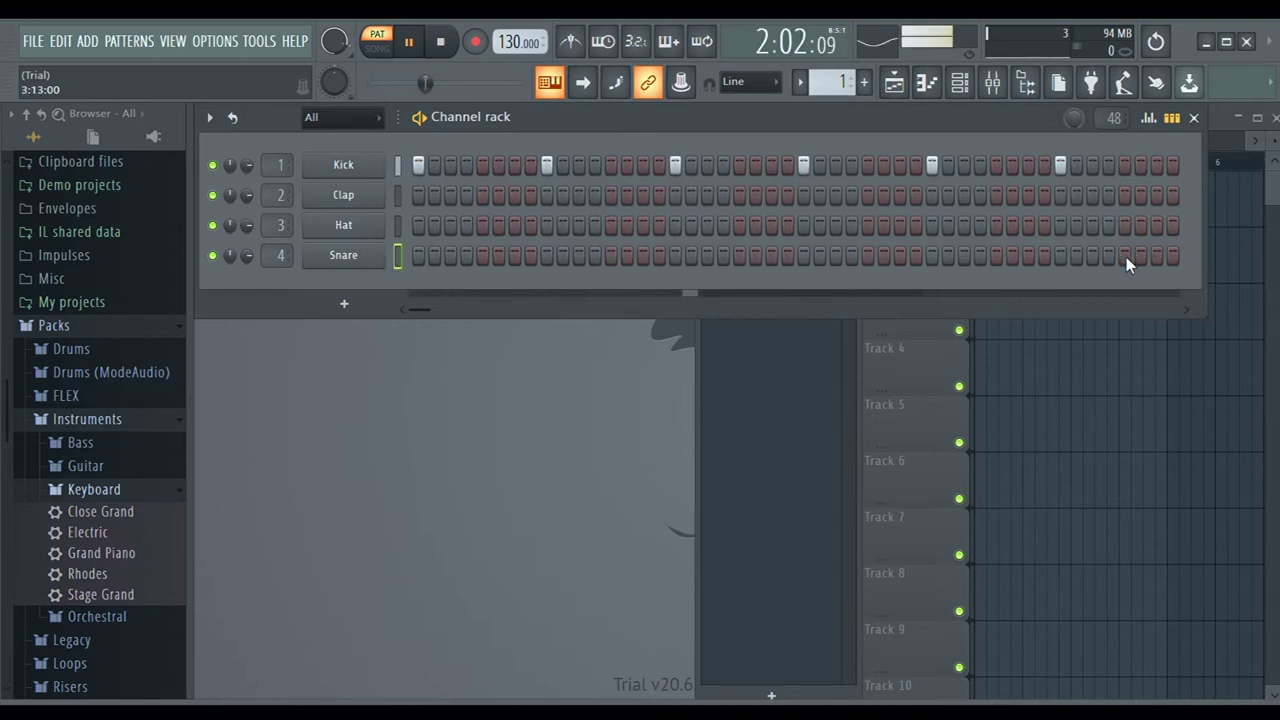
# Place Pattern 1 at bar 1 of Track 1 in the playlist and stop playback
pyautogui.click(1226, 211)
pyautogui.moveTo(1240, 211); pyautogui.dragTo(940, 248)
pyautogui.press('space')
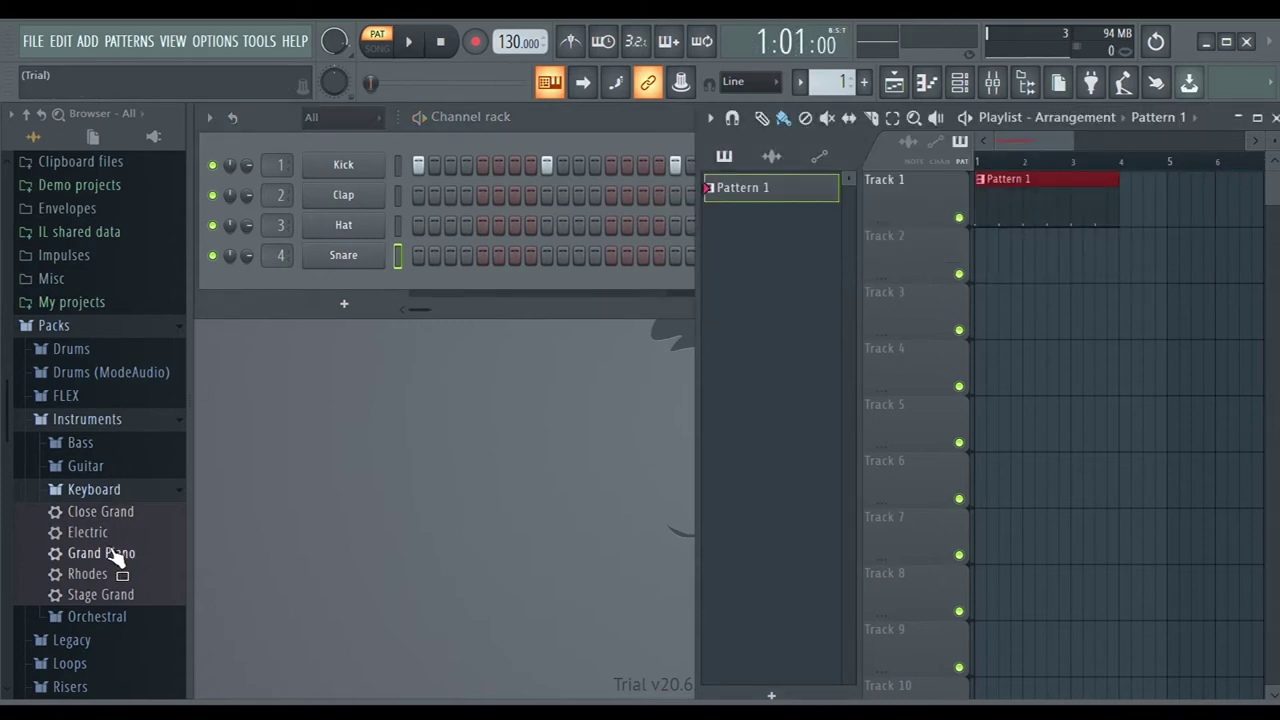
# Add the Grand Piano keyboard preset as a new channel and narrow the channel rack to 16 visible steps
pyautogui.moveTo(110, 553); pyautogui.dragTo(336, 290)
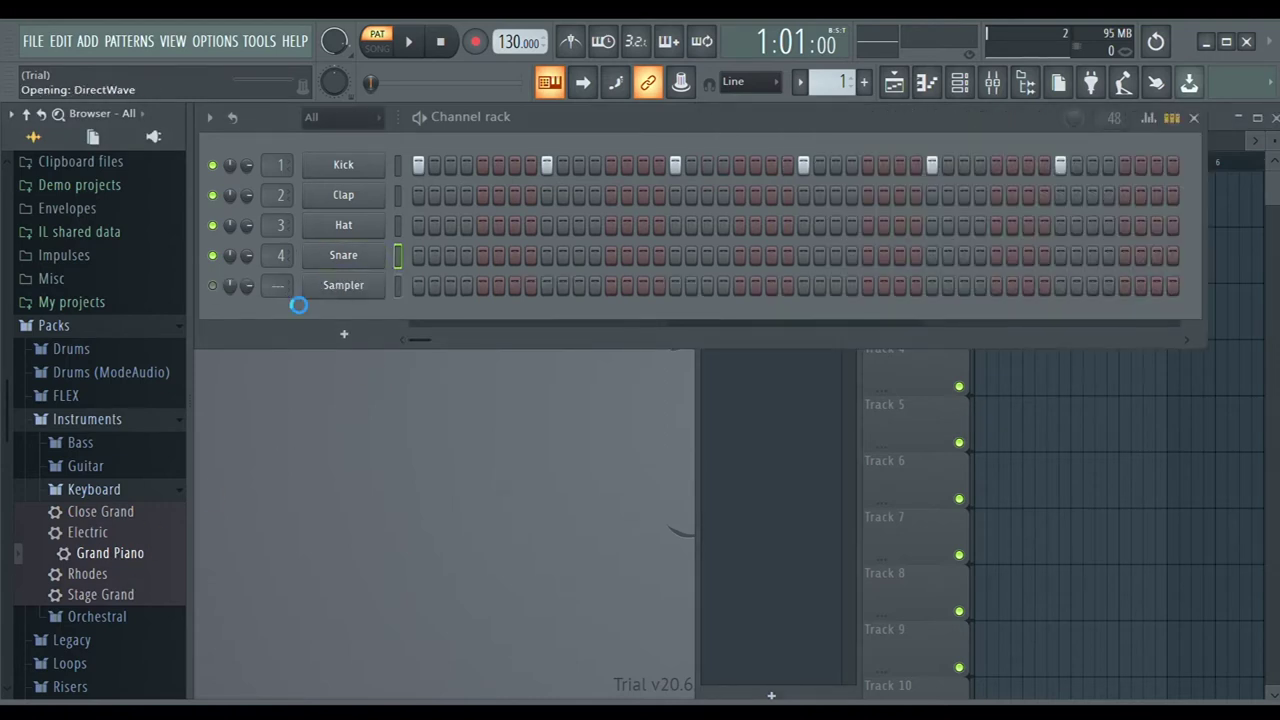
pyautogui.scroll(2, 287, 300)
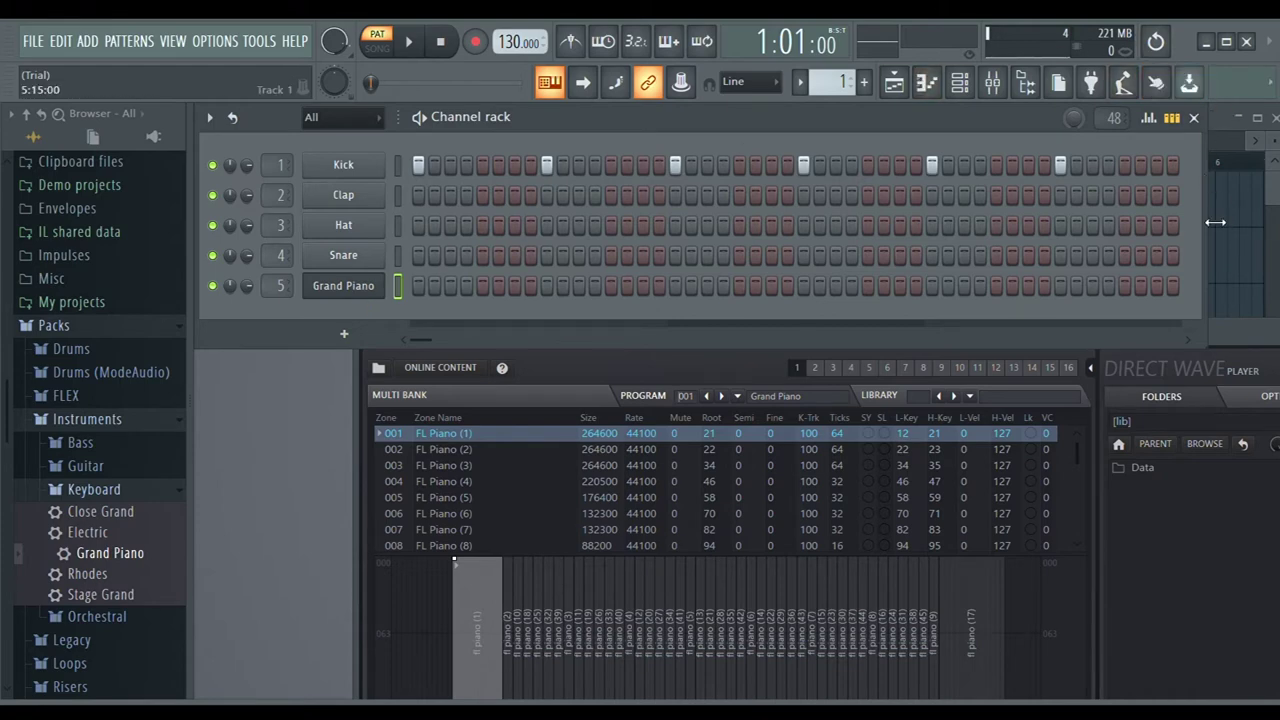
pyautogui.moveTo(1215, 231); pyautogui.dragTo(686, 276)
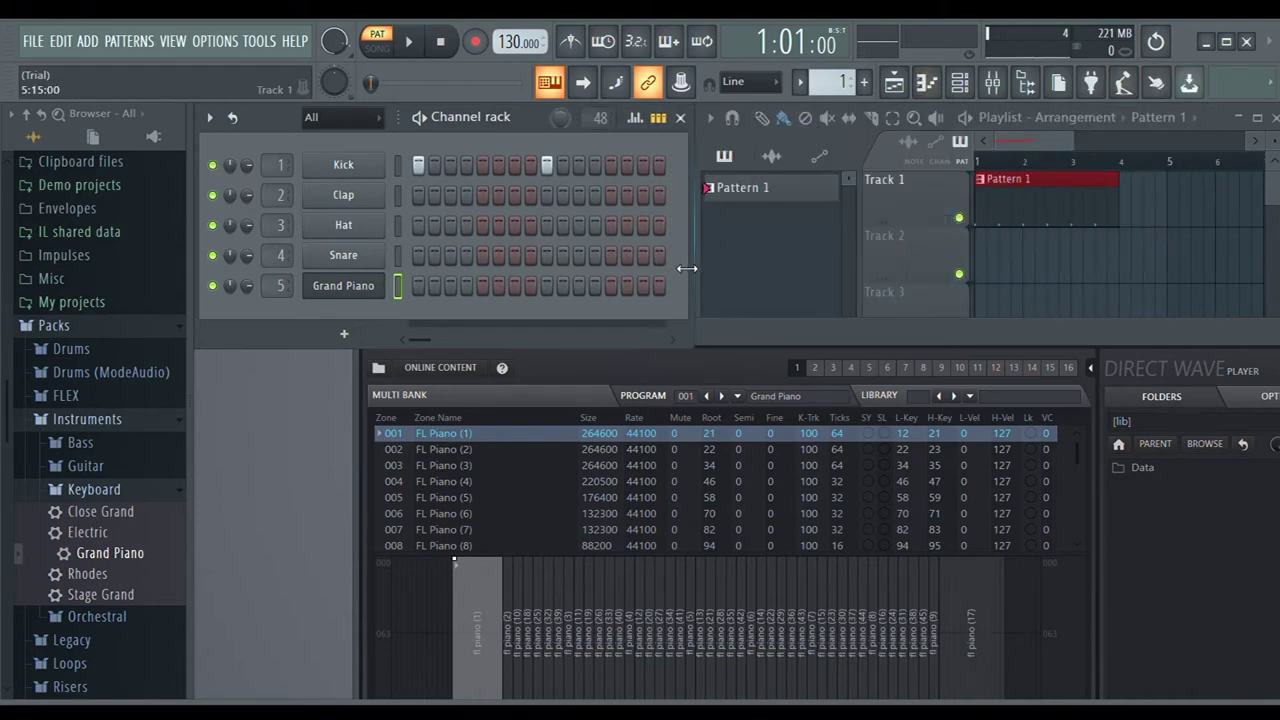
# Create a new empty Pattern 2
pyautogui.click(856, 152)
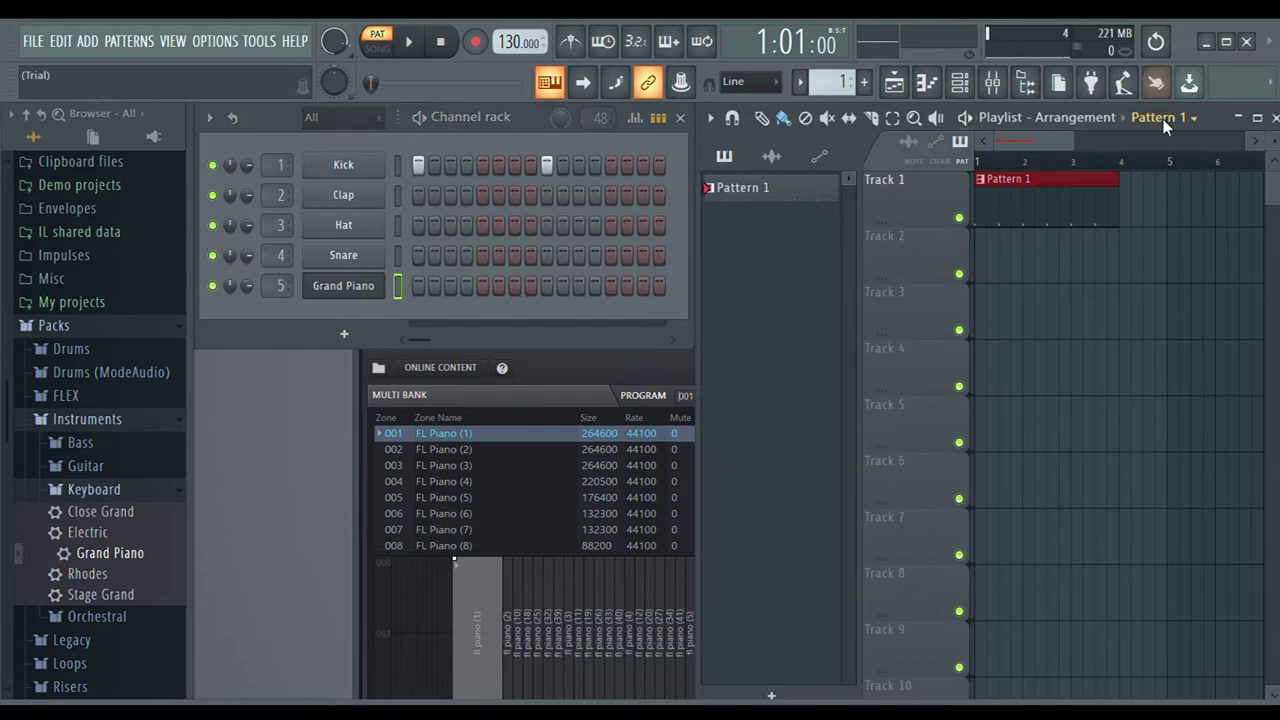
pyautogui.click(791, 345)
pyautogui.press('space')
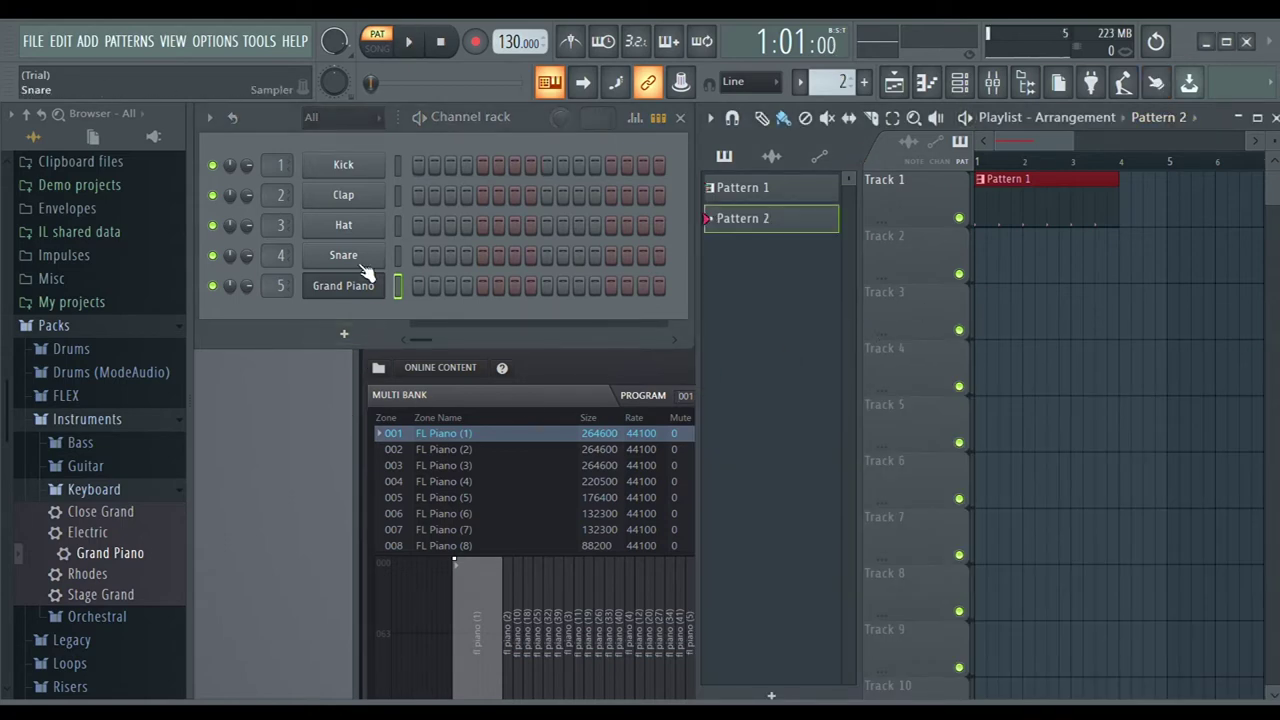
# Open the Grand Piano channel's piano roll and draw a chord of C4, E4 and G4 at the start of bar 1
pyautogui.press('F7')
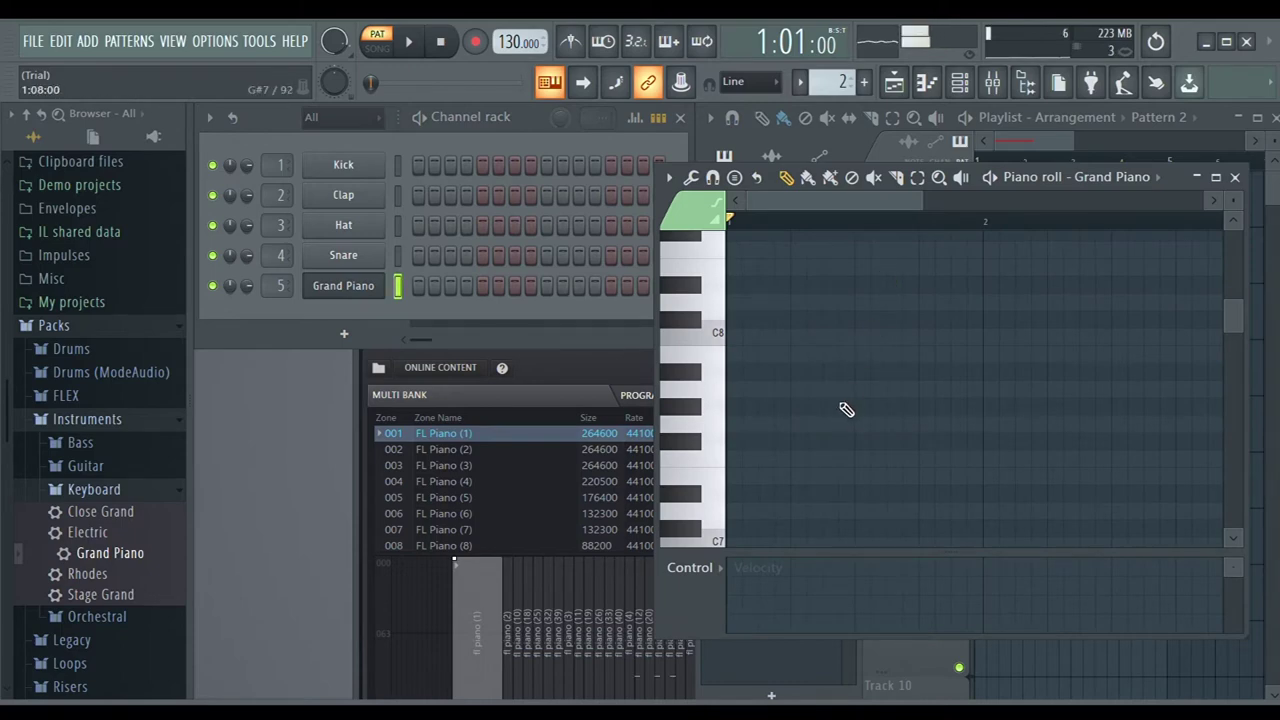
pyautogui.scroll(-1, 846, 410)
pyautogui.scroll(-12, 846, 410)
pyautogui.press('z')
pyautogui.press('c')
pyautogui.press('b')
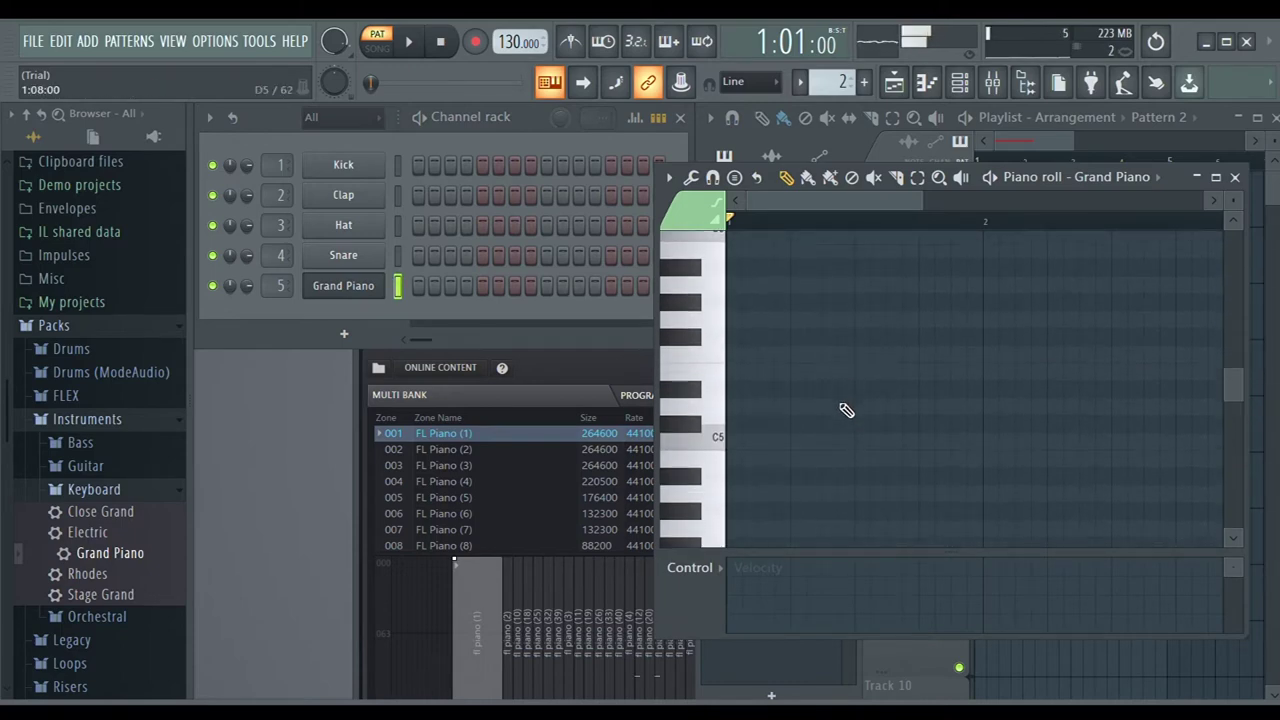
pyautogui.click(740, 373)
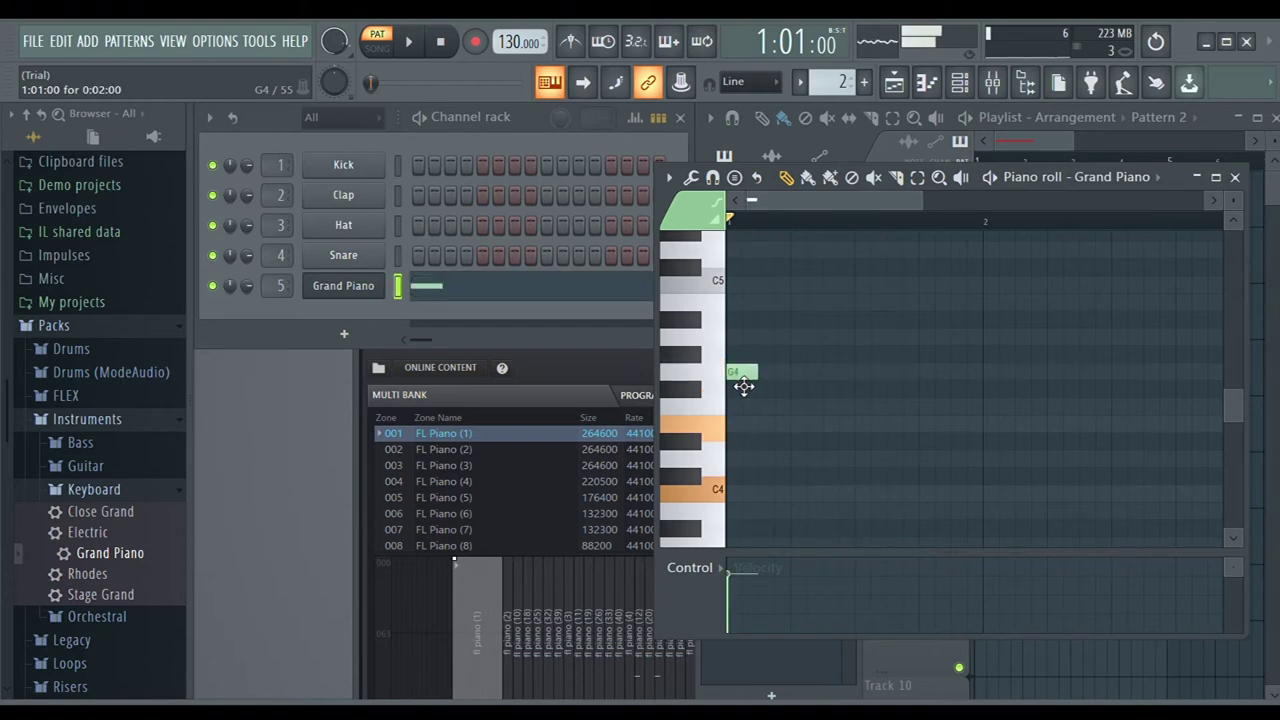
pyautogui.click(741, 424)
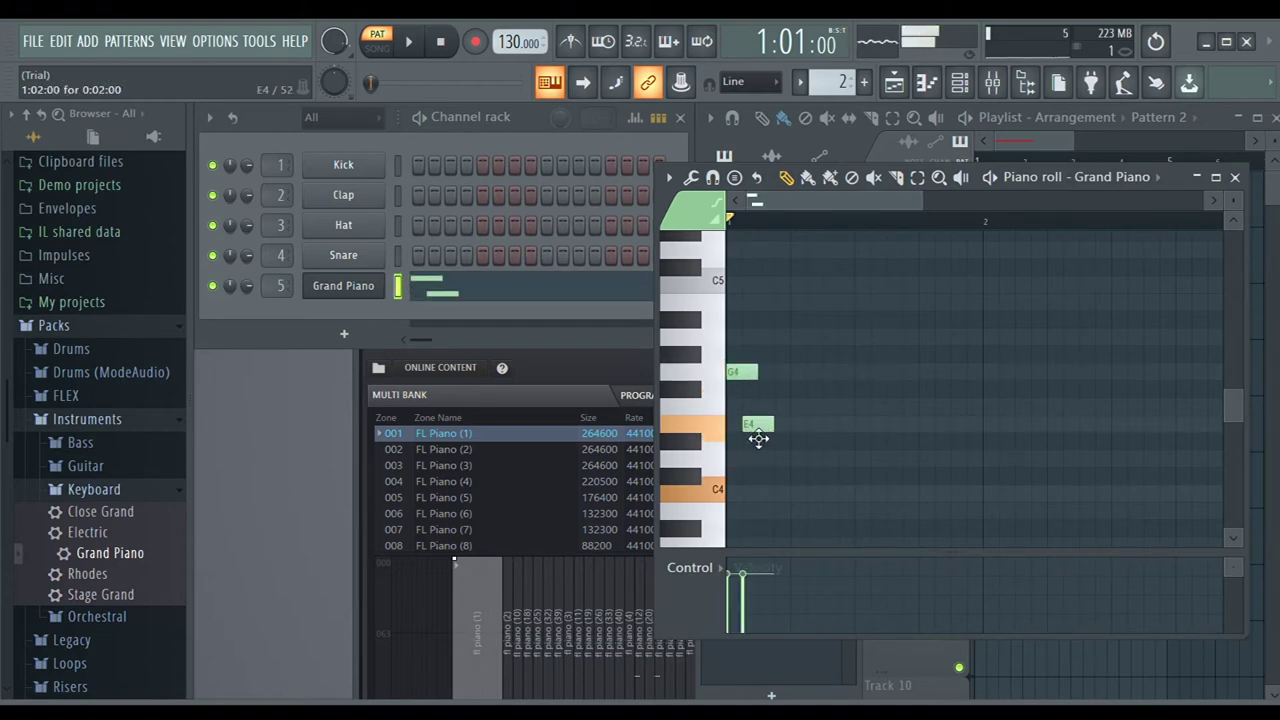
pyautogui.click(741, 493)
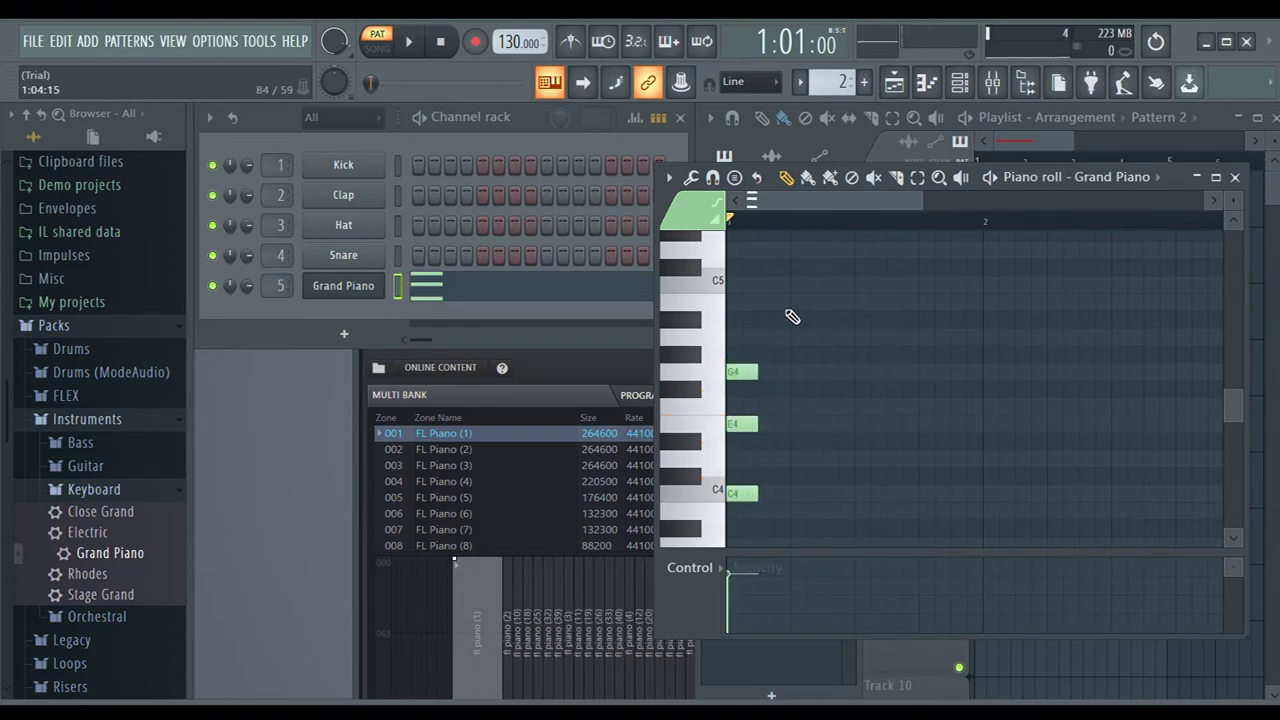
# Select the three chord notes in bar 1 and lengthen them together to about 12 steps
pyautogui.click(917, 177)
pyautogui.moveTo(822, 330); pyautogui.dragTo(740, 525)
pyautogui.click(787, 177)
pyautogui.moveTo(757, 375)
pyautogui.mouseDown()
pyautogui.moveTo(900, 360)
pyautogui.moveTo(926, 372)
pyautogui.mouseUp()
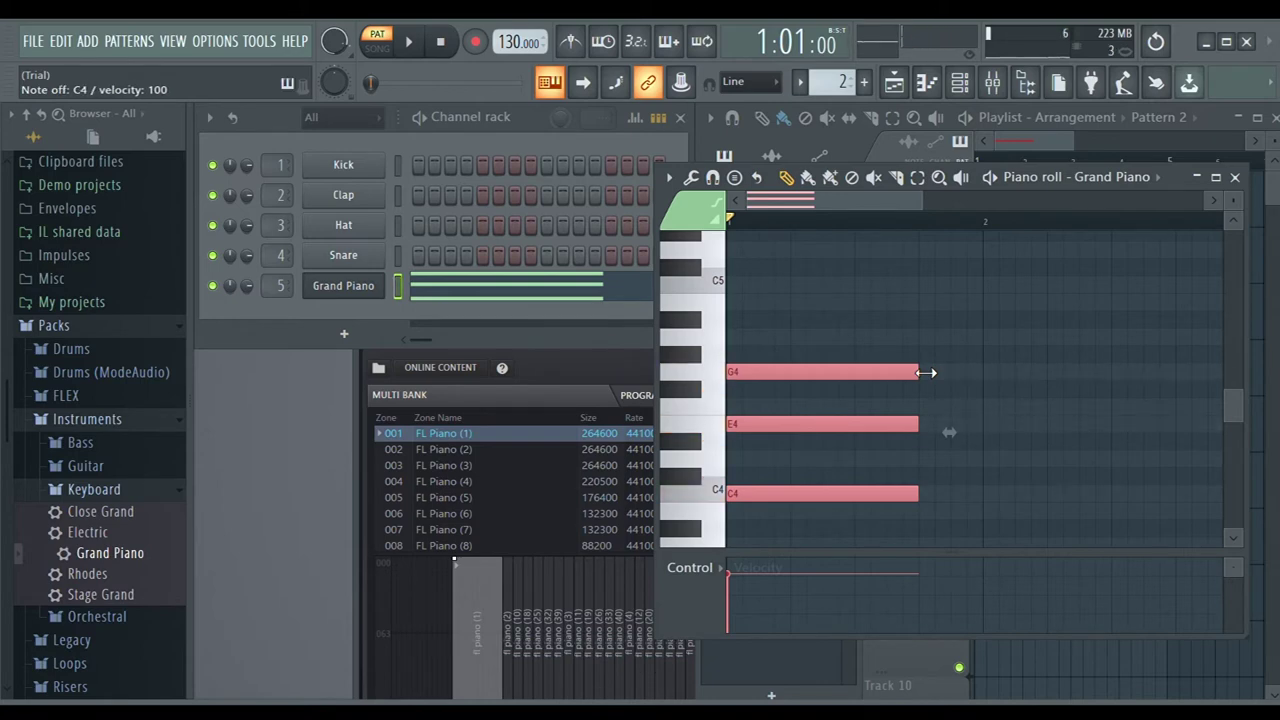
# Draw a second chord of G4, B4 and D5 at the start of bar 2
pyautogui.scroll(1, 1054, 362)
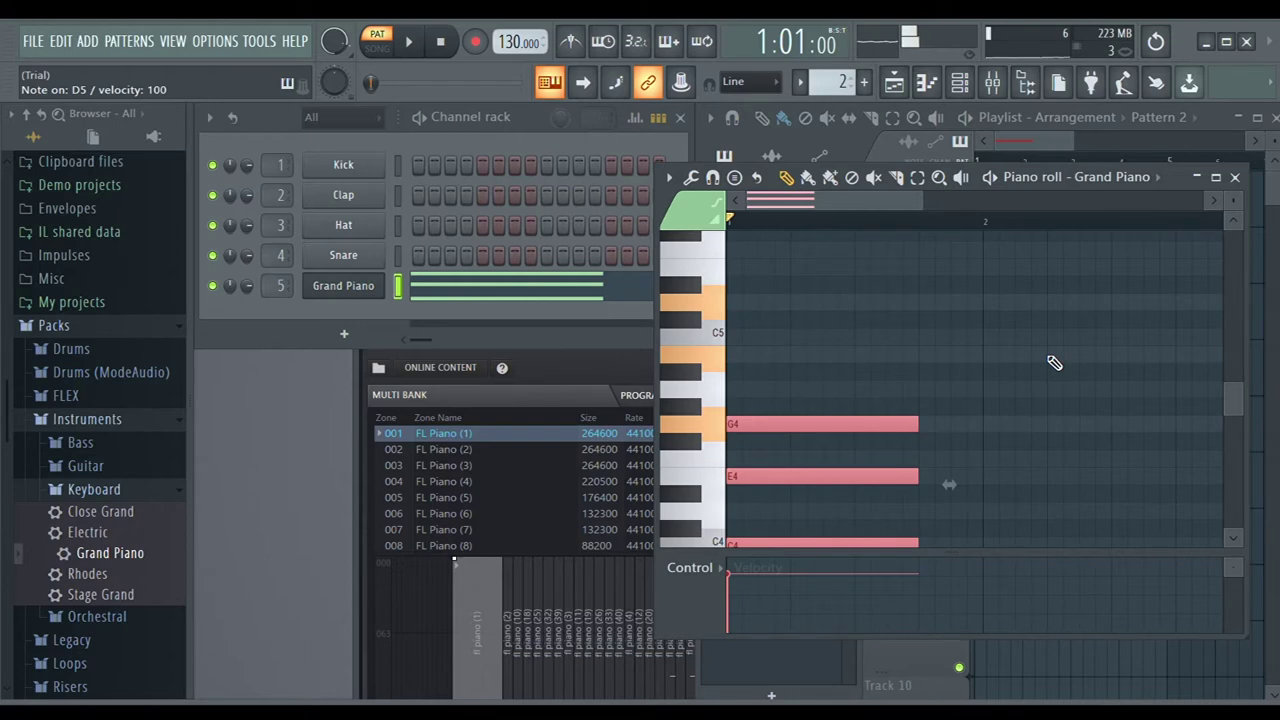
pyautogui.click(986, 302)
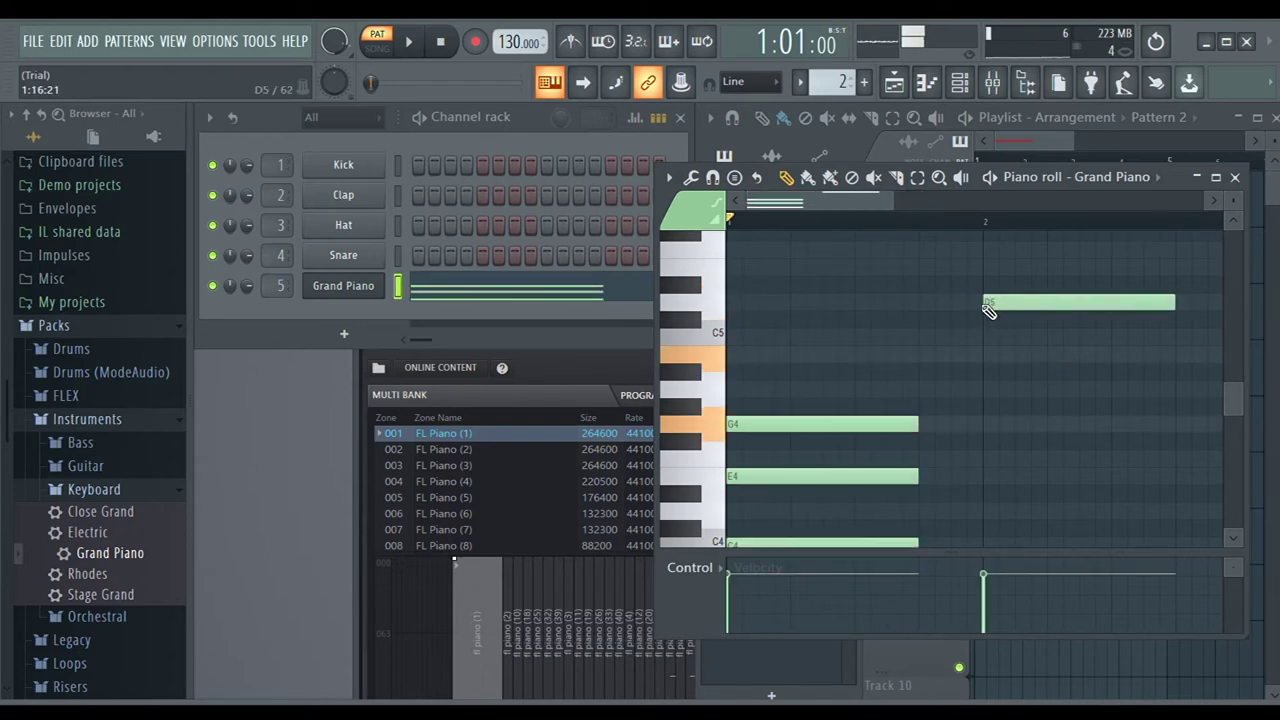
pyautogui.click(986, 360)
pyautogui.click(985, 424)
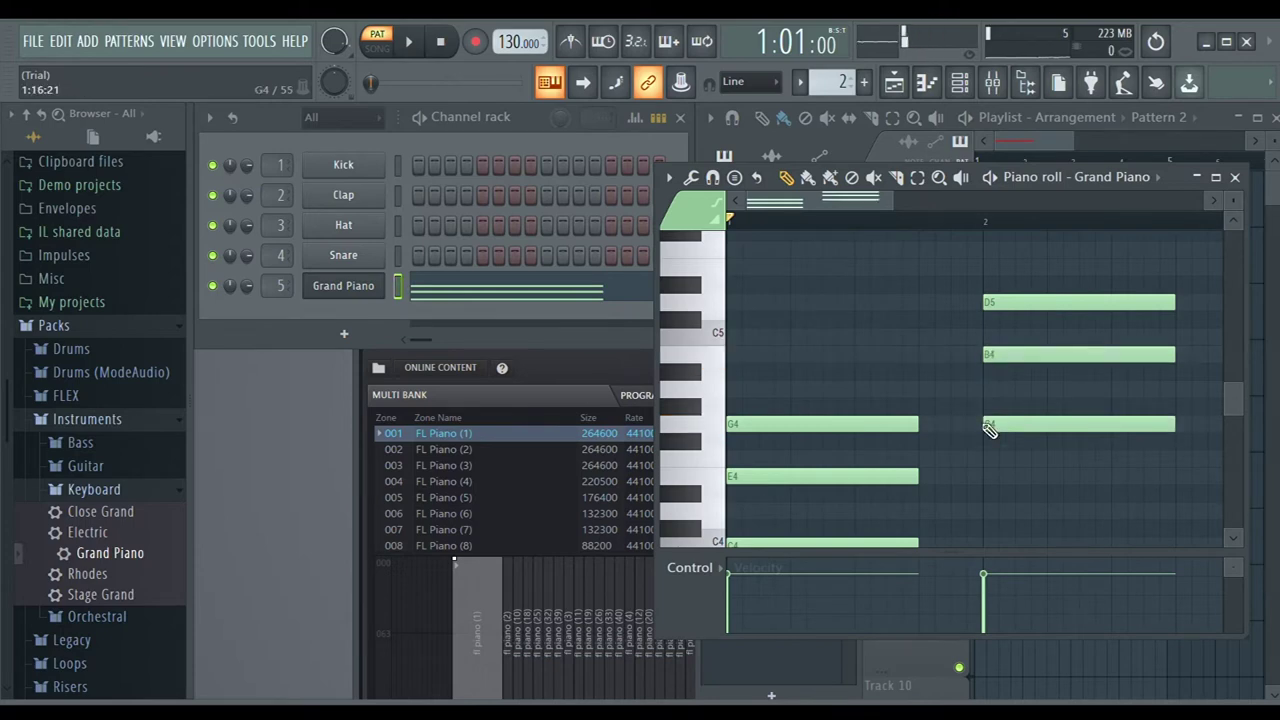
# Audition the C major and G major chords followed by an F4, A4, C5 chord on the Grand Piano
pyautogui.moveTo(903, 206); pyautogui.dragTo(1100, 206)
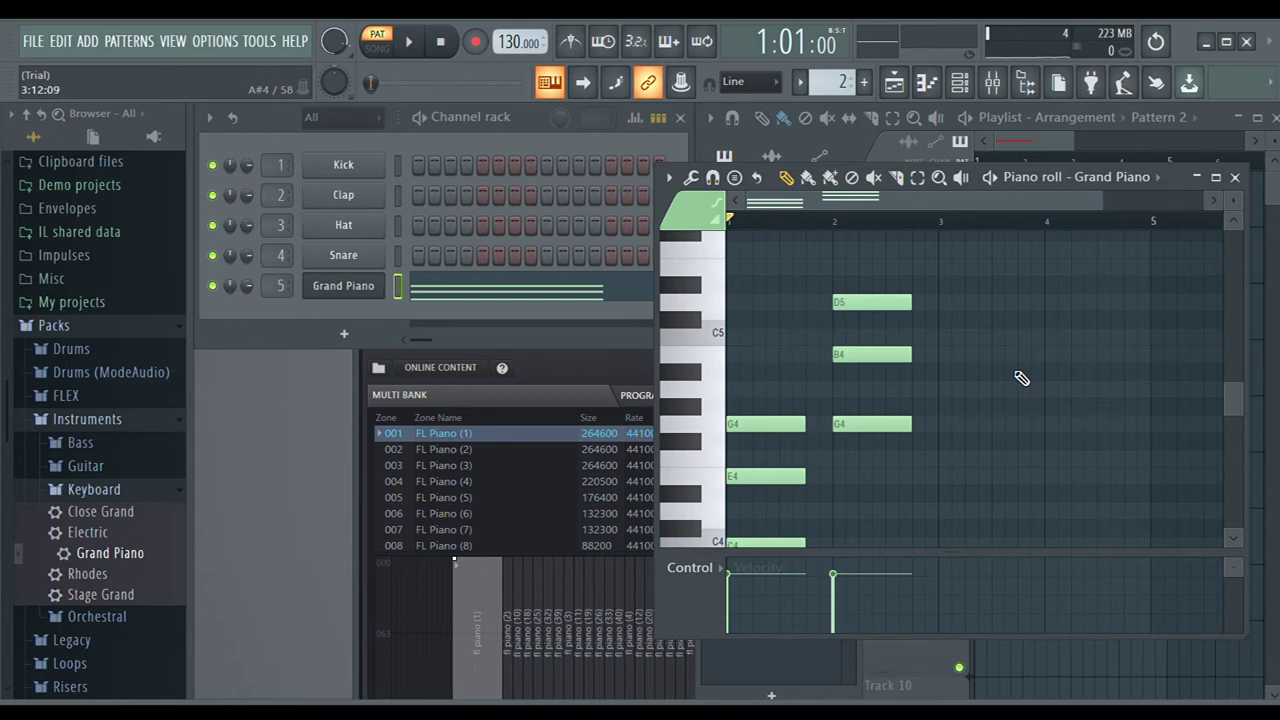
pyautogui.press('x')
pyautogui.press('b')
pyautogui.press('m')
pyautogui.press('z')
pyautogui.press('c')
pyautogui.press('b')
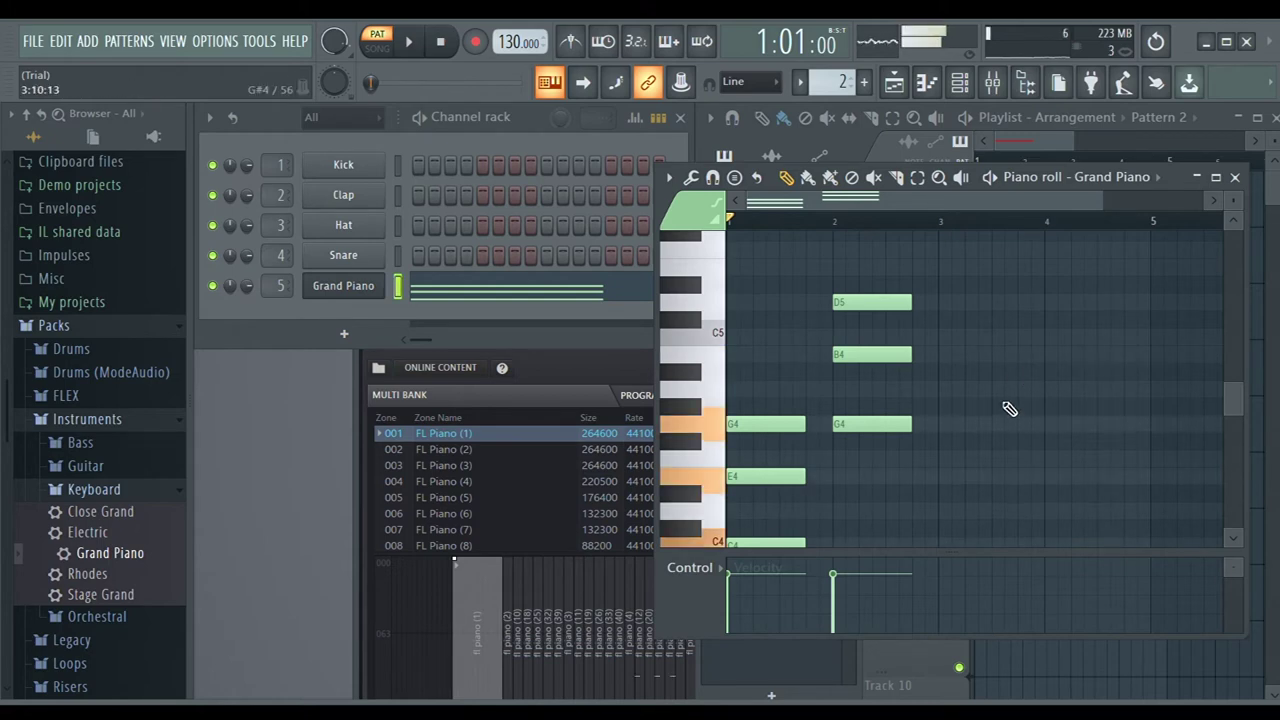
pyautogui.press('b')
pyautogui.press('m')
pyautogui.press('w')
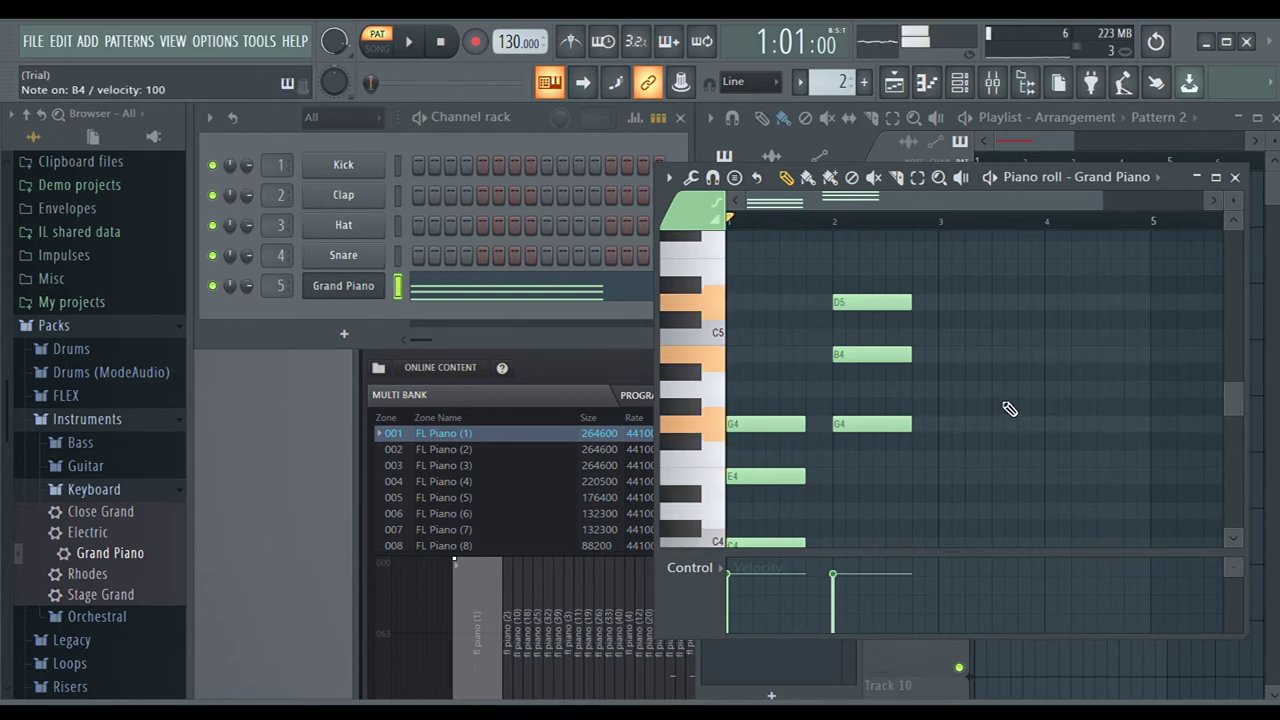
pyautogui.press('v')
pyautogui.press('n')
pyautogui.press('q')
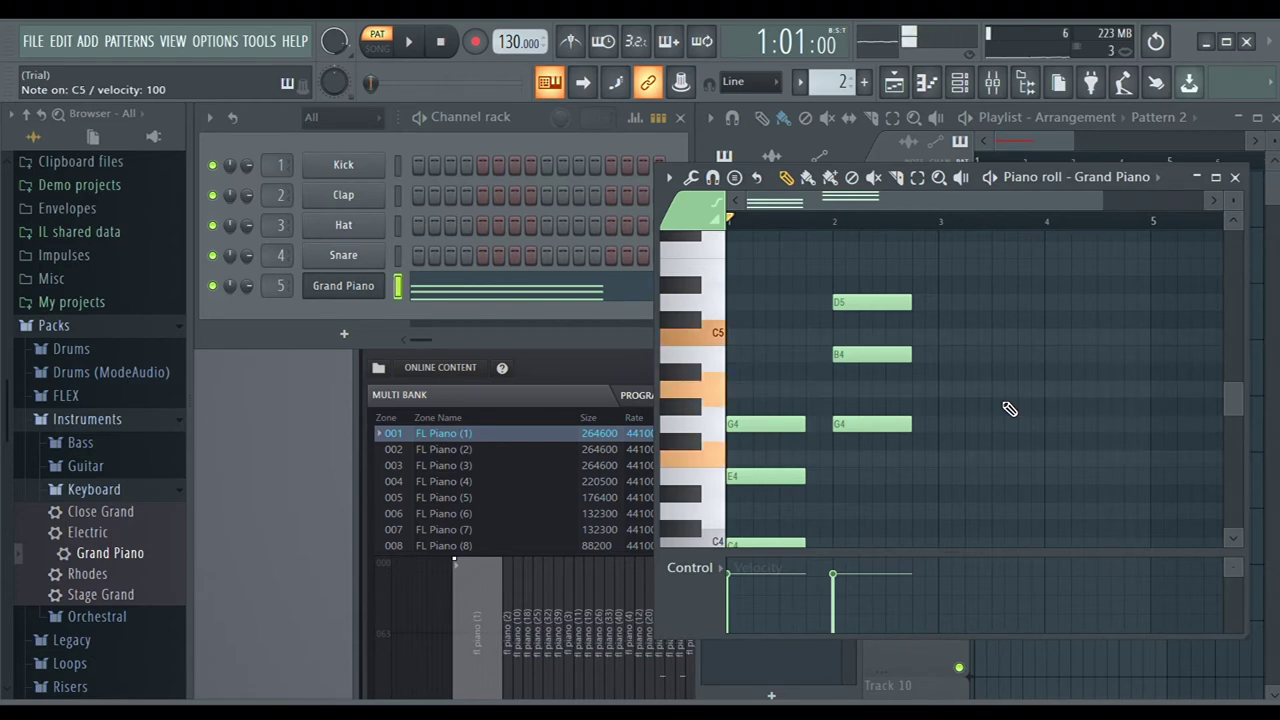
# Draw a third chord of F4, A4 and C5 at the start of bar 3 after auditioning it
pyautogui.press('z')
pyautogui.press('n')
pyautogui.press('v')
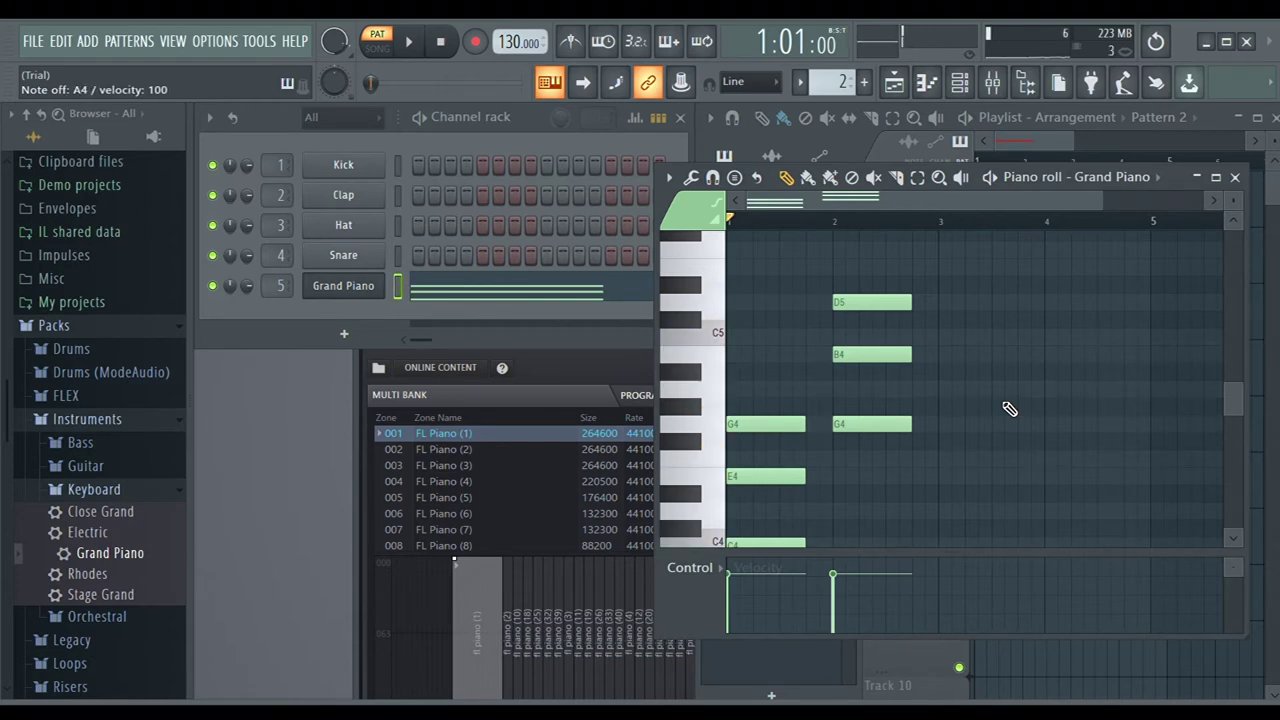
pyautogui.press('v')
pyautogui.press('n')
pyautogui.press('q')
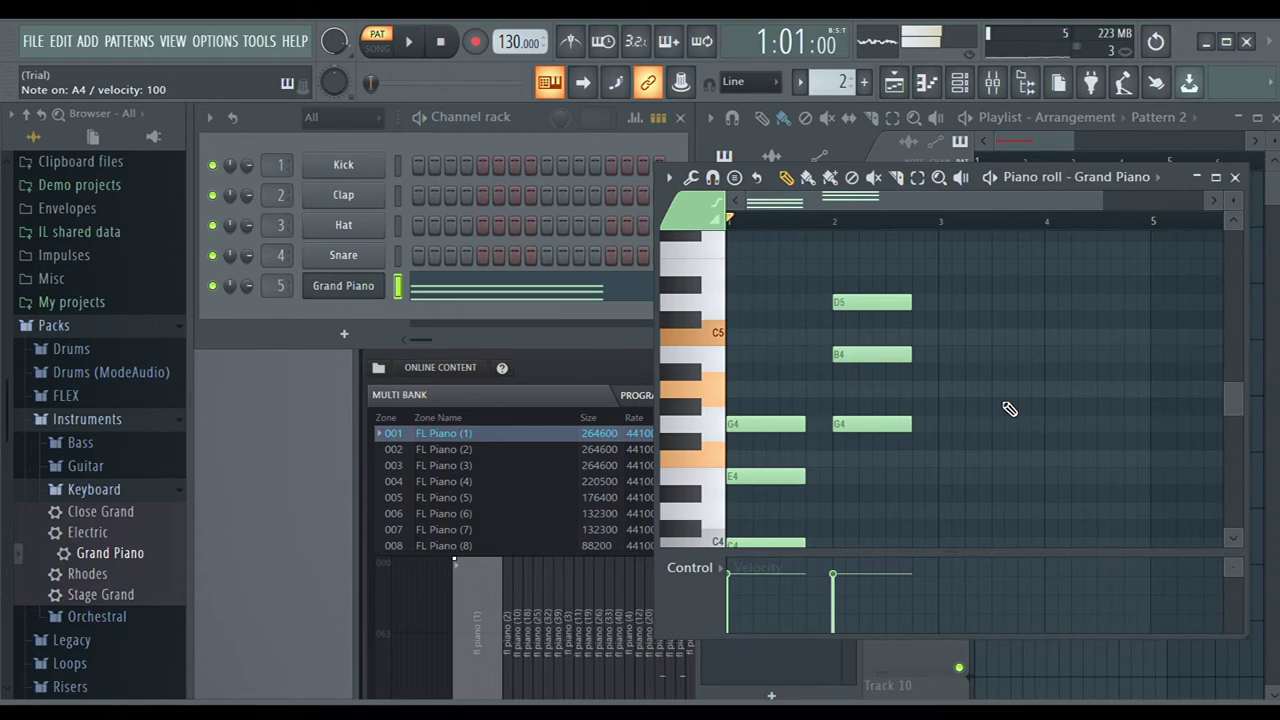
pyautogui.click(941, 338)
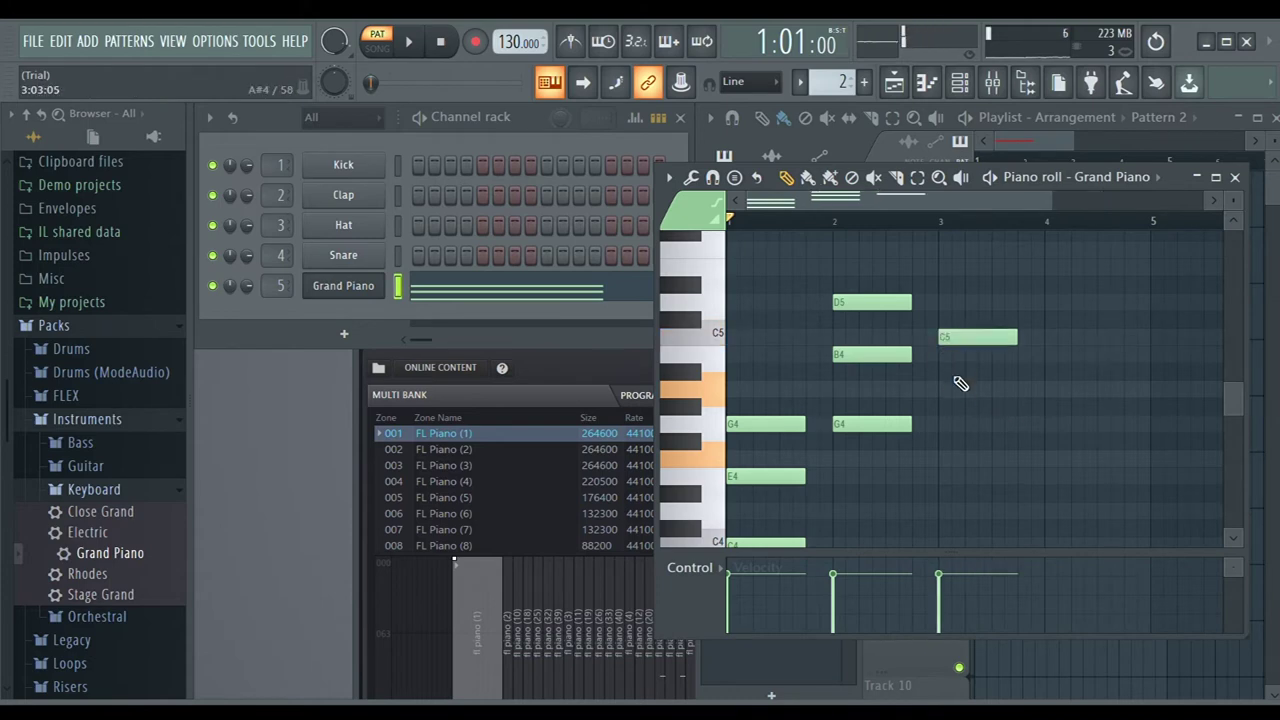
pyautogui.click(942, 394)
pyautogui.click(945, 460)
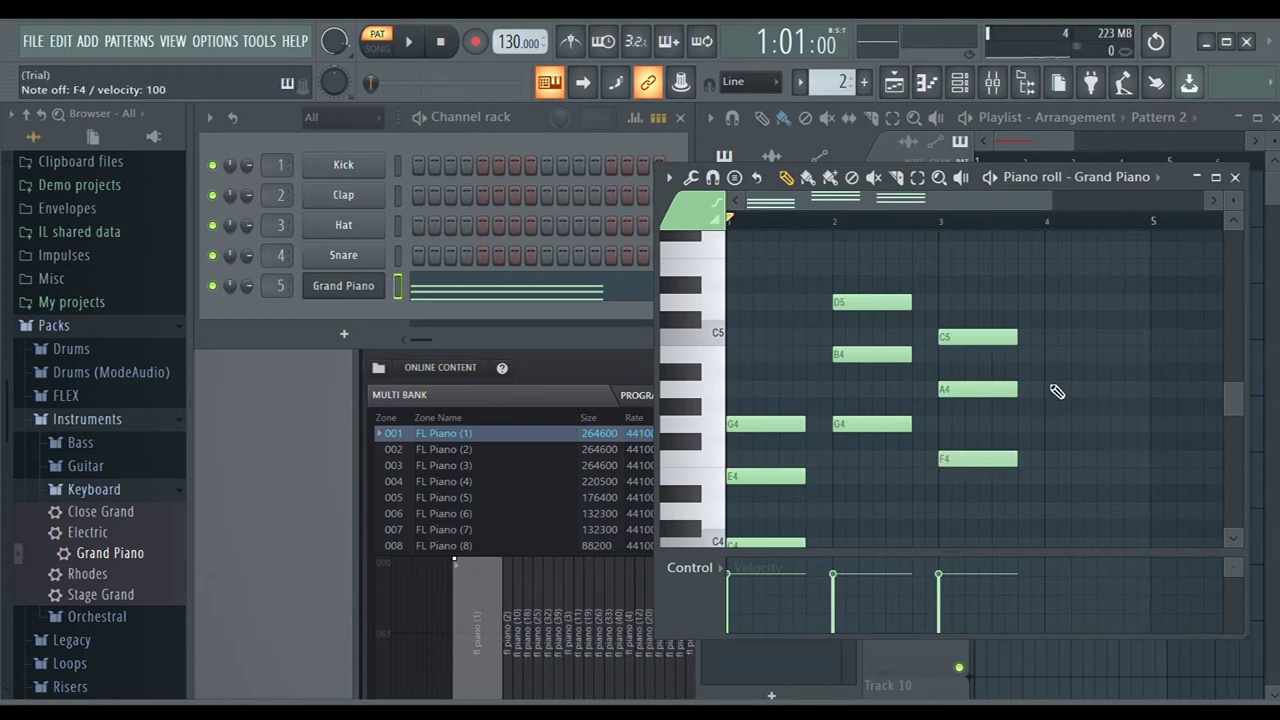
# Draw a fourth chord of D4, G4 and B4 at the start of bar 4 and play the progression back
pyautogui.press('space')
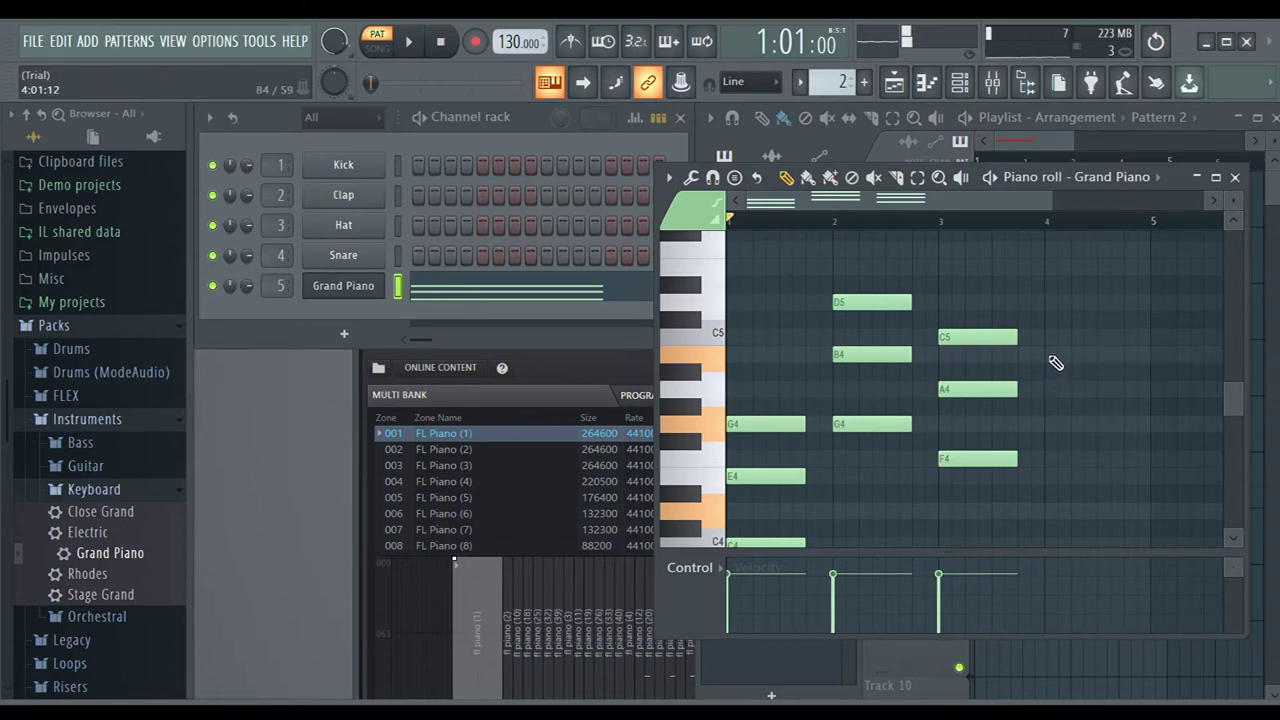
pyautogui.click(1051, 355)
pyautogui.click(1051, 428)
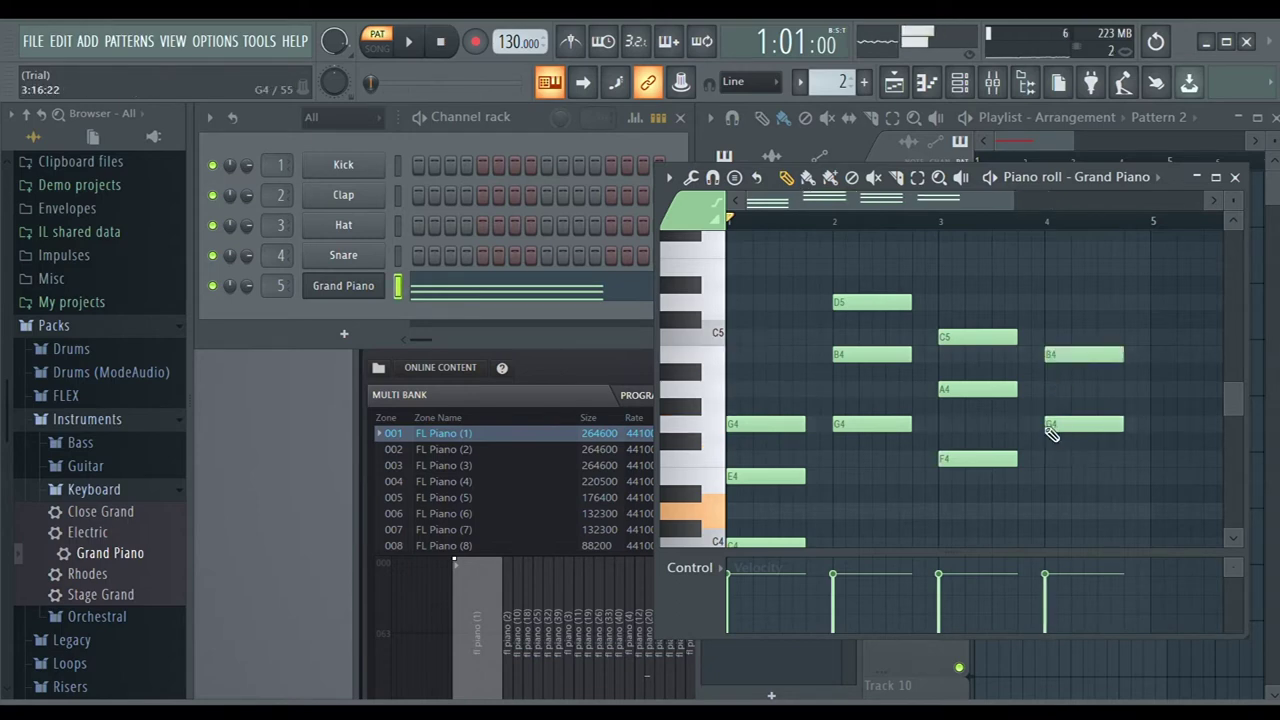
pyautogui.click(1051, 512)
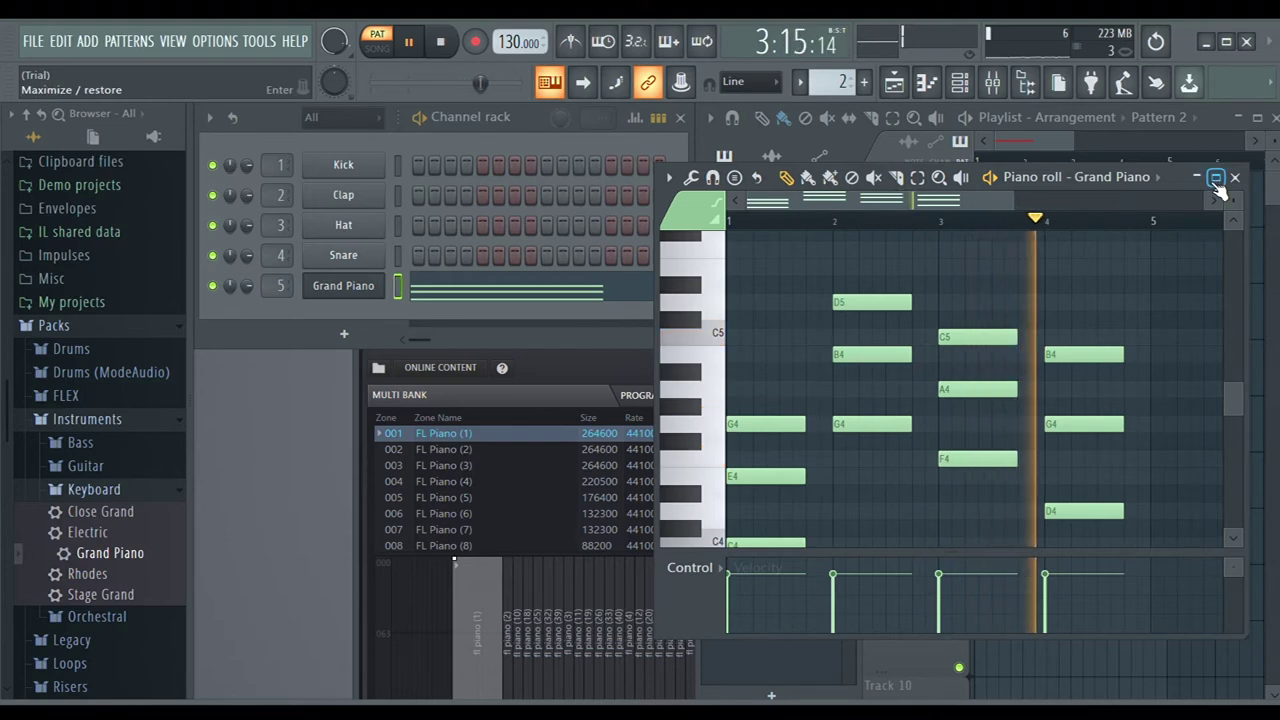
pyautogui.press('space')
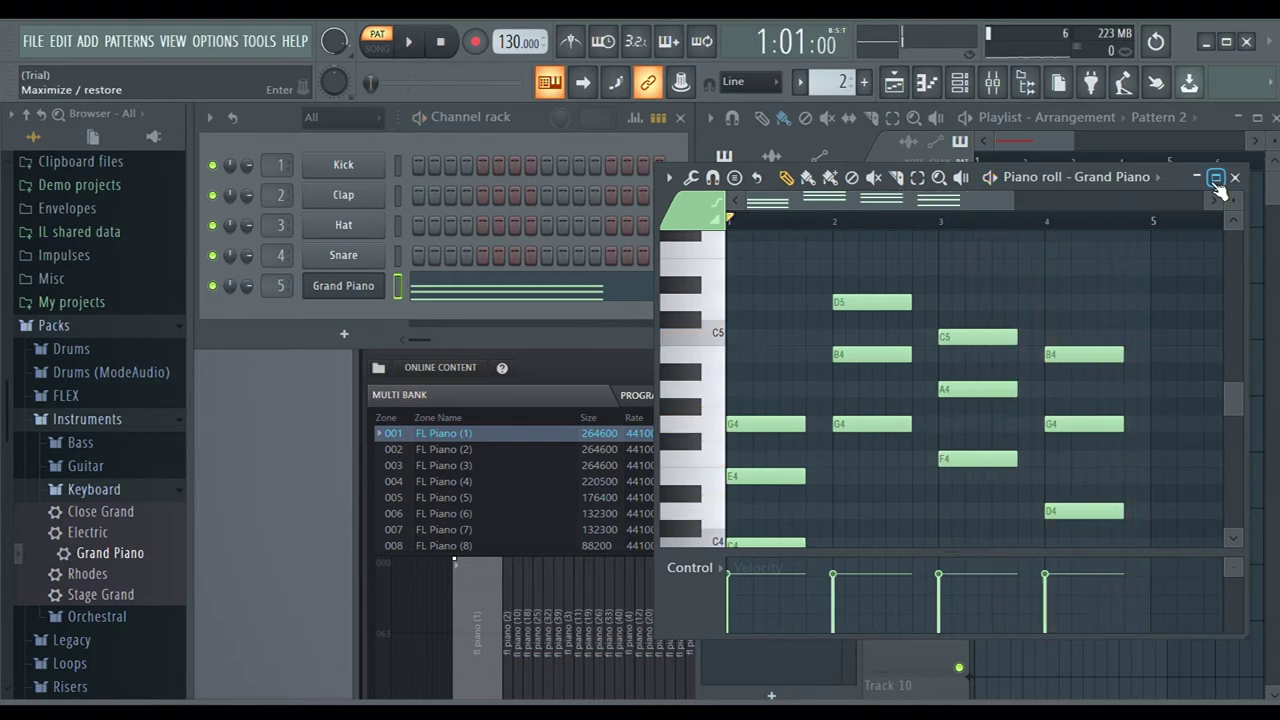
# Place Pattern 2 on Track 2 of the playlist, starting at bar 1
pyautogui.click(806, 158)
pyautogui.click(1012, 263)
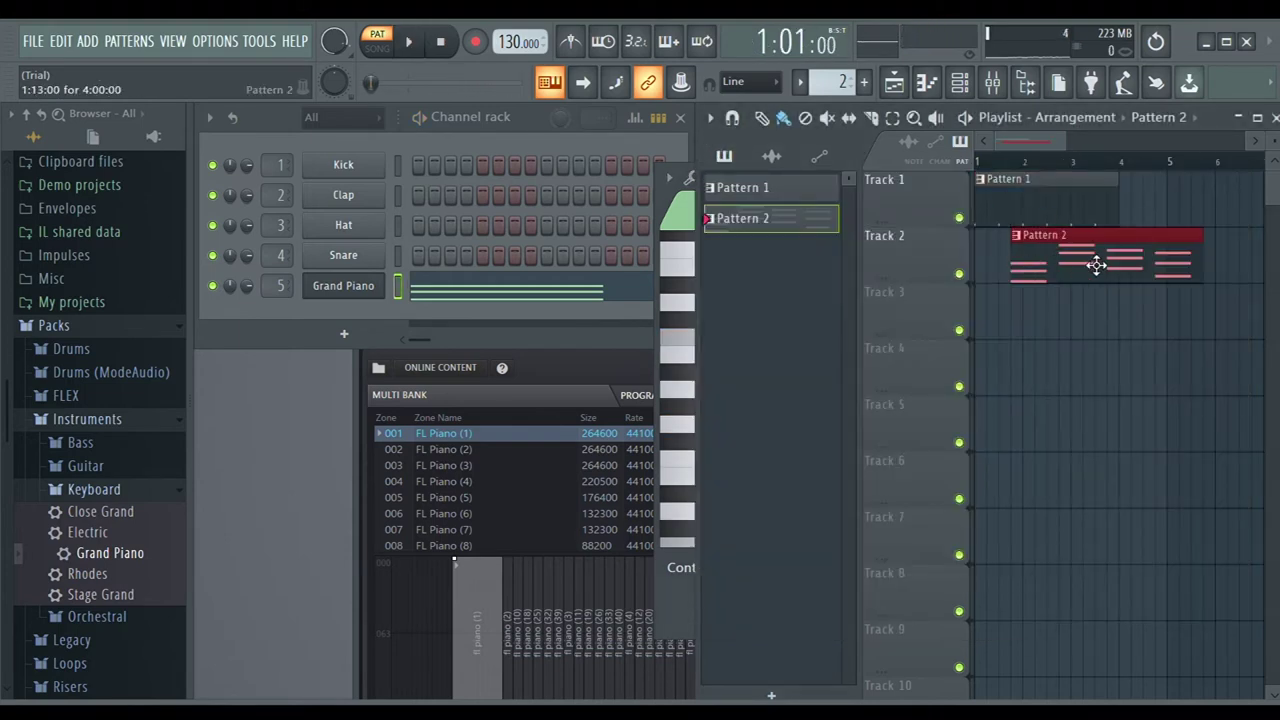
pyautogui.moveTo(1097, 266); pyautogui.dragTo(1036, 277)
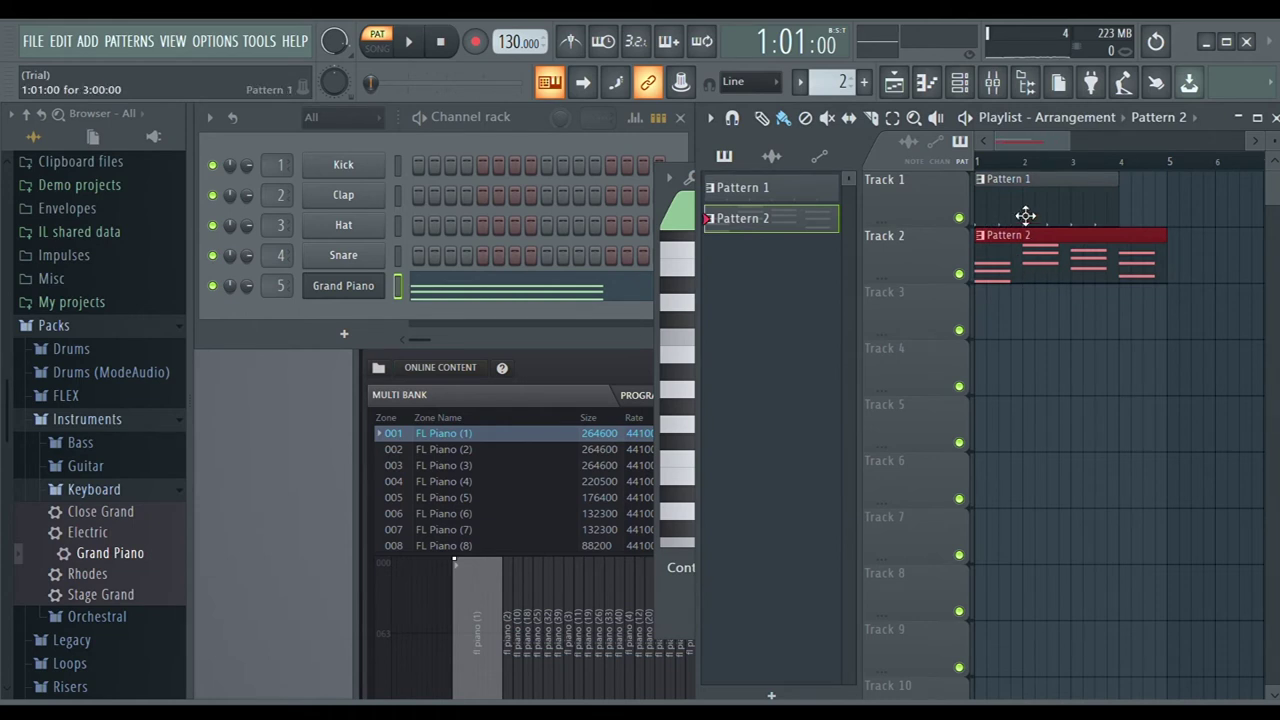
# Switch to Pattern 1 and set its length to 64 steps
pyautogui.doubleClick(1026, 215)
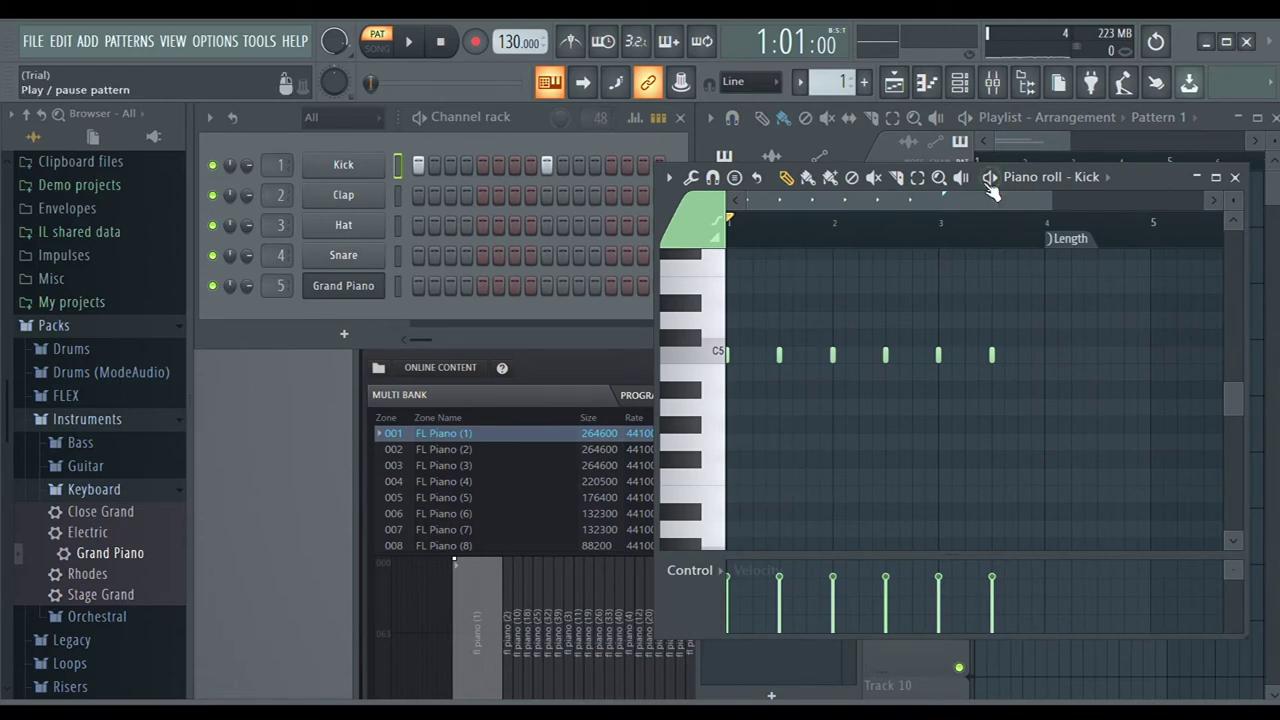
pyautogui.click(845, 145)
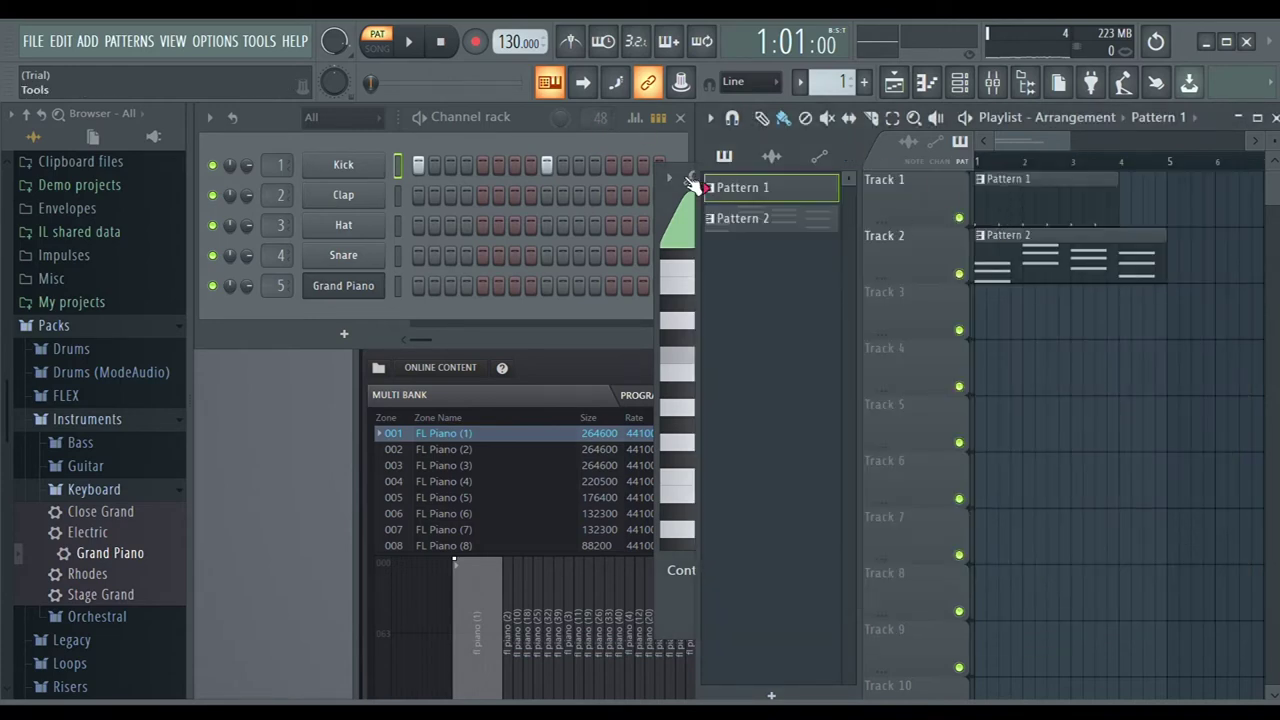
pyautogui.click(601, 130)
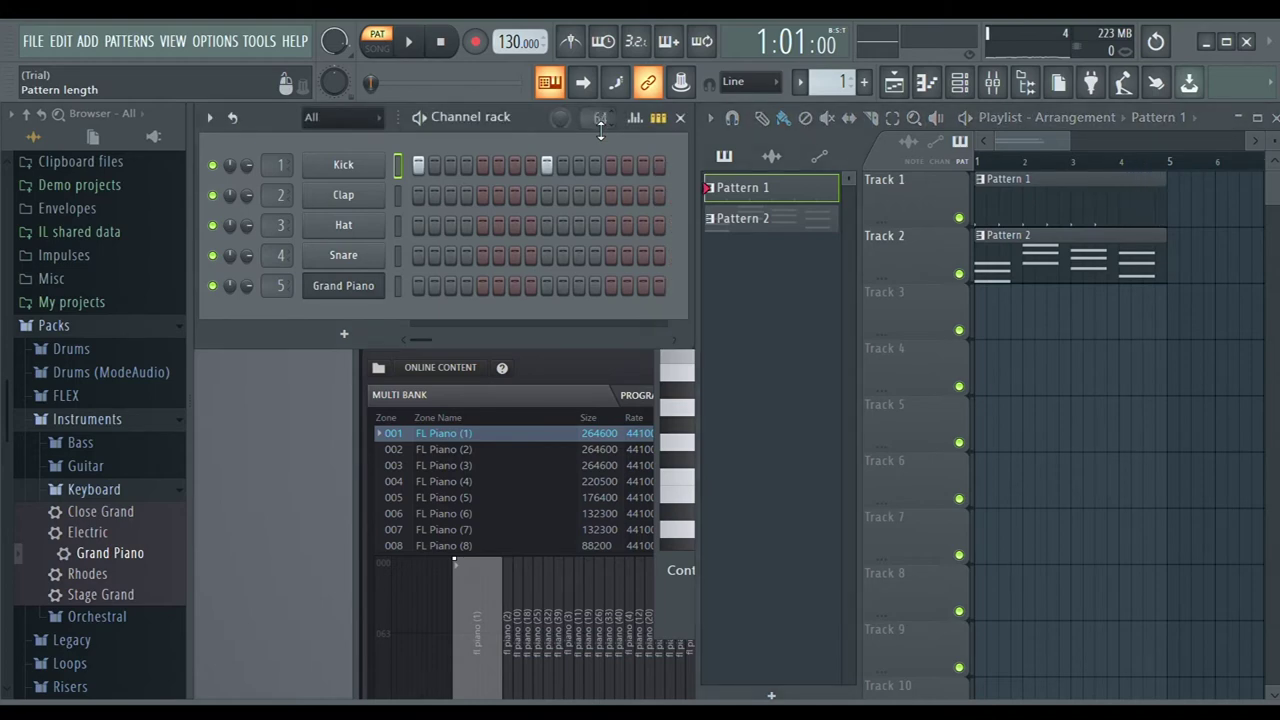
# Widen the channel rack, continue the kick hits through the fourth bar at the same eight-step spacing, and restore the rack's size
pyautogui.moveTo(703, 171); pyautogui.dragTo(1266, 171)
pyautogui.moveTo(650, 128); pyautogui.dragTo(391, 142)
pyautogui.moveTo(1010, 212); pyautogui.dragTo(1201, 253)
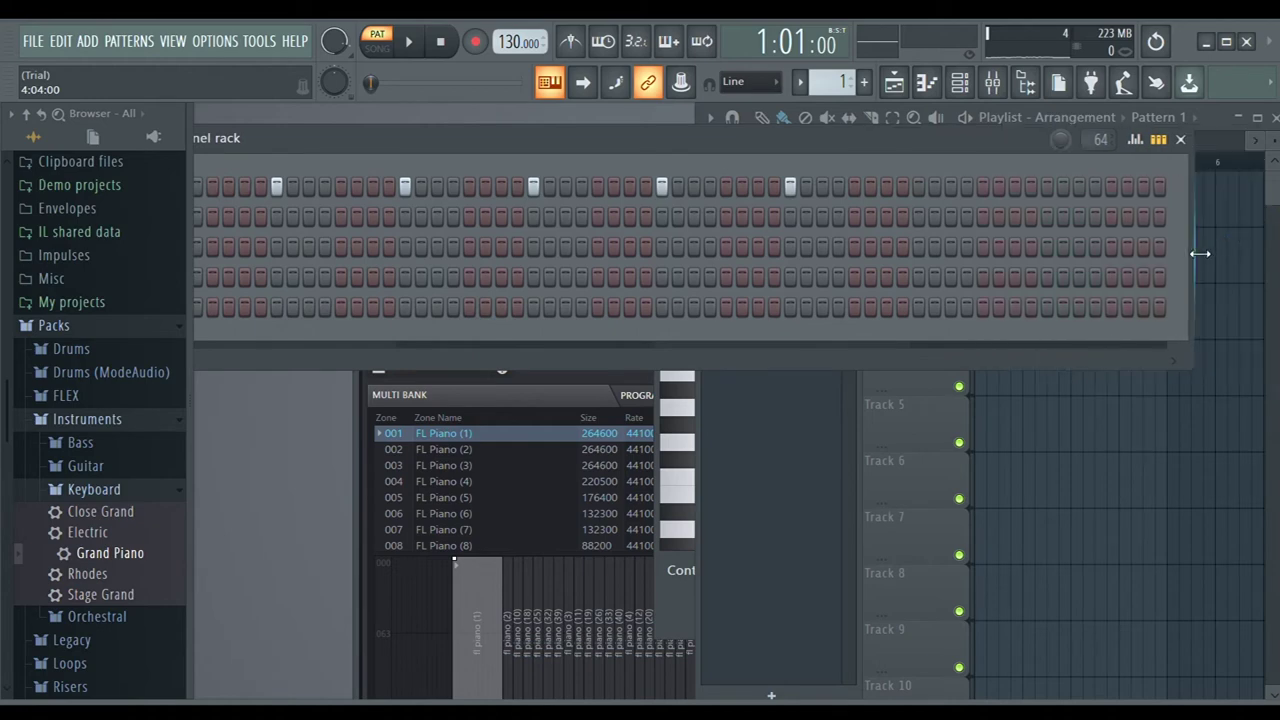
pyautogui.click(1049, 187)
pyautogui.moveTo(1201, 228); pyautogui.dragTo(541, 321)
pyautogui.moveTo(314, 154); pyautogui.dragTo(567, 114)
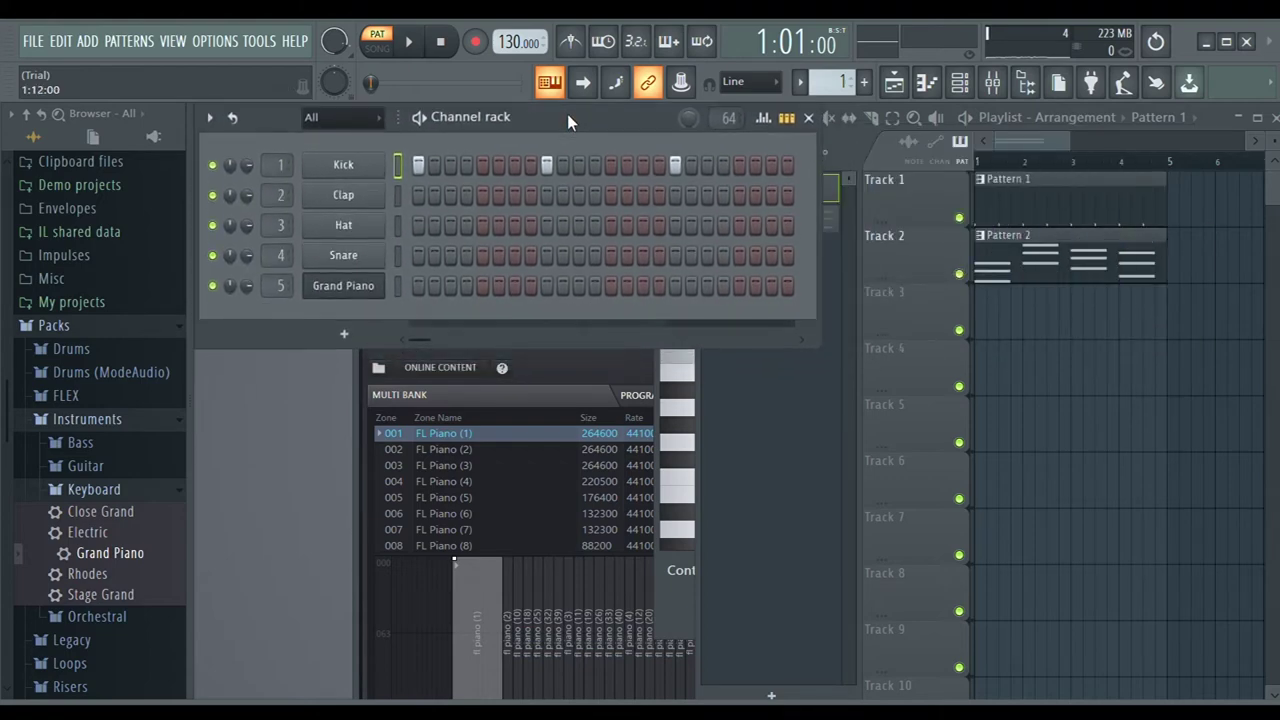
pyautogui.click(858, 148)
pyautogui.click(625, 127)
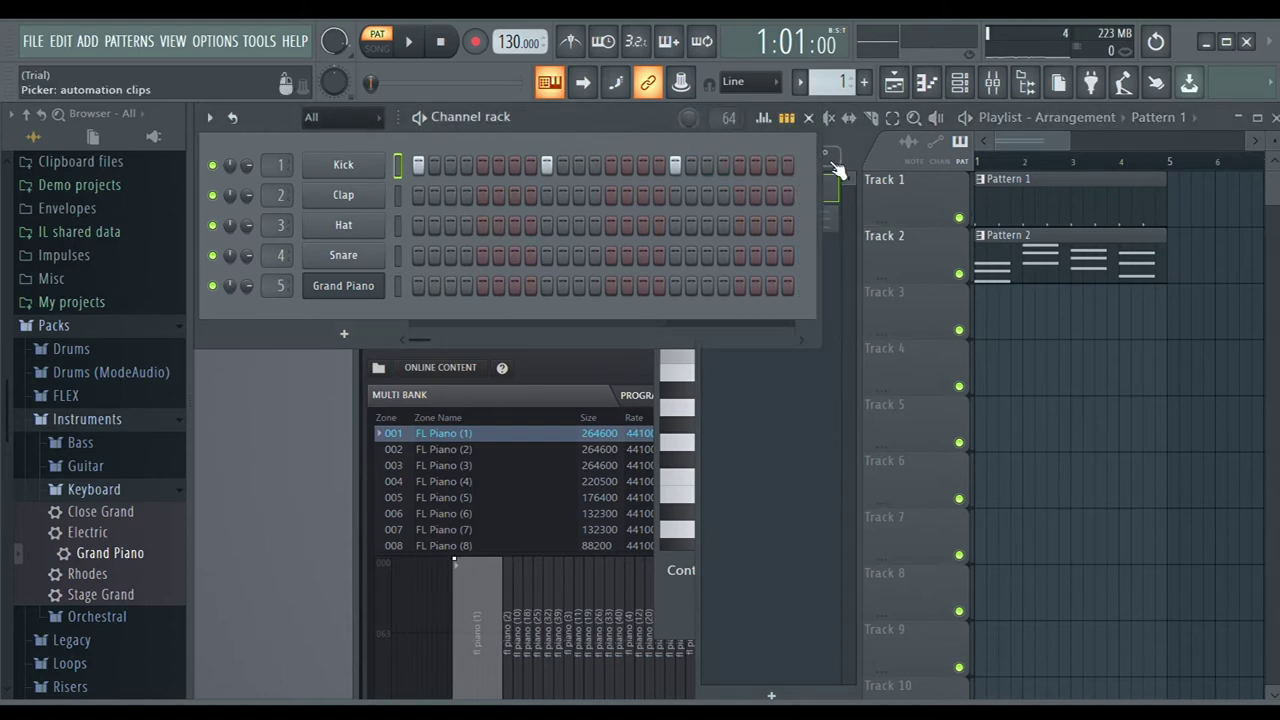
pyautogui.moveTo(831, 175); pyautogui.dragTo(703, 196)
# Switch playback to song mode and play the playlist arrangement
pyautogui.press('space')
pyautogui.click(378, 48)
pyautogui.press('space')
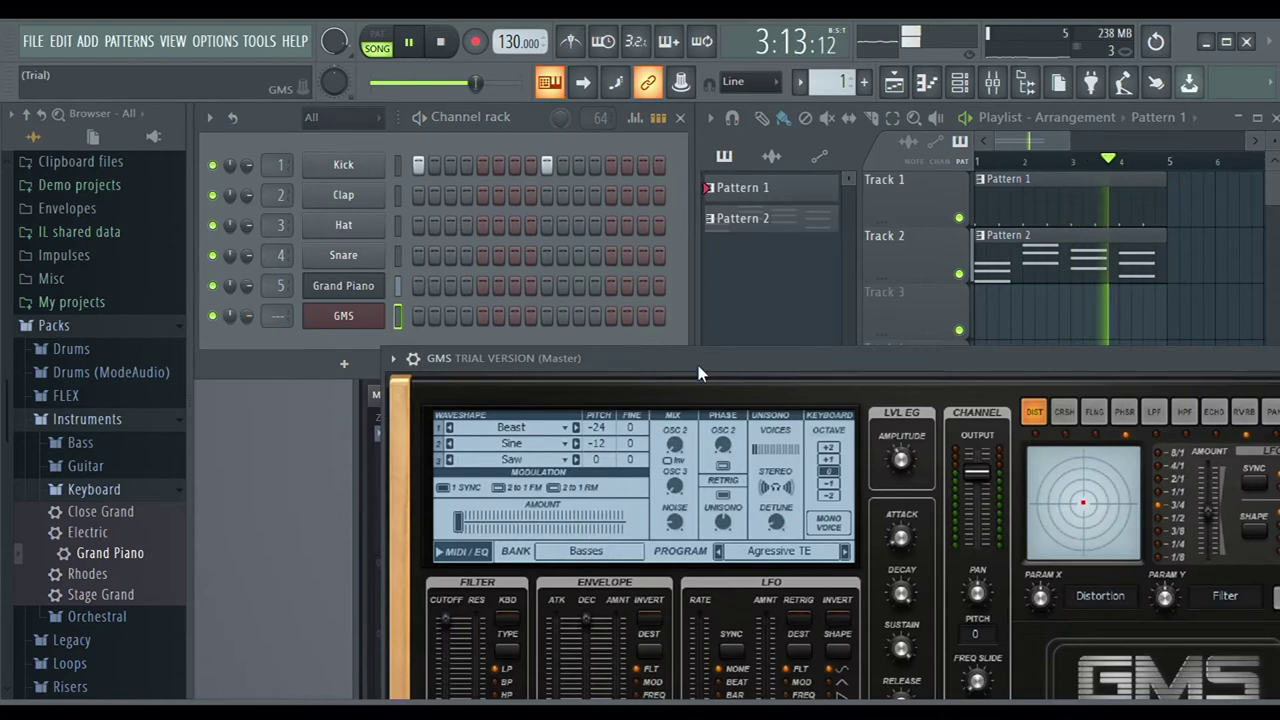
# Open the GMS preset library and audition the Basses presets from Analog Bass 4 TE to Bass 2 MC
pyautogui.moveTo(698, 365); pyautogui.dragTo(628, 217)
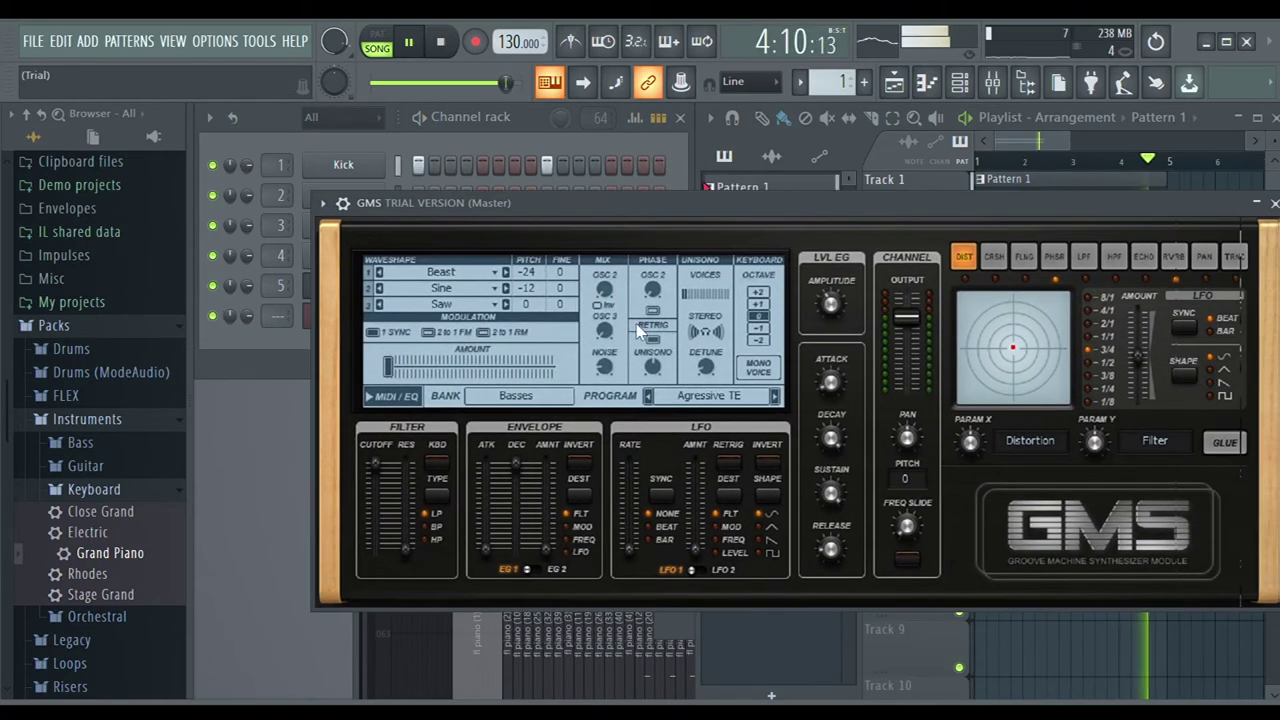
pyautogui.click(688, 396)
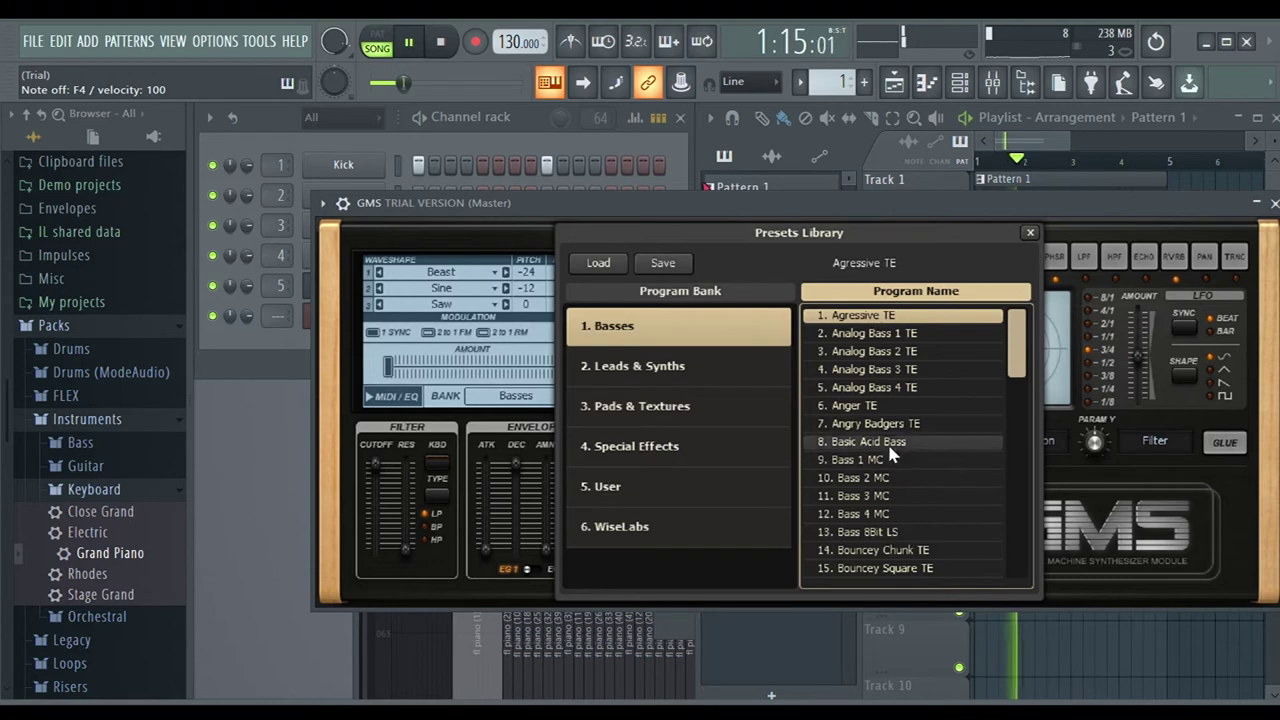
pyautogui.click(882, 388)
pyautogui.click(878, 406)
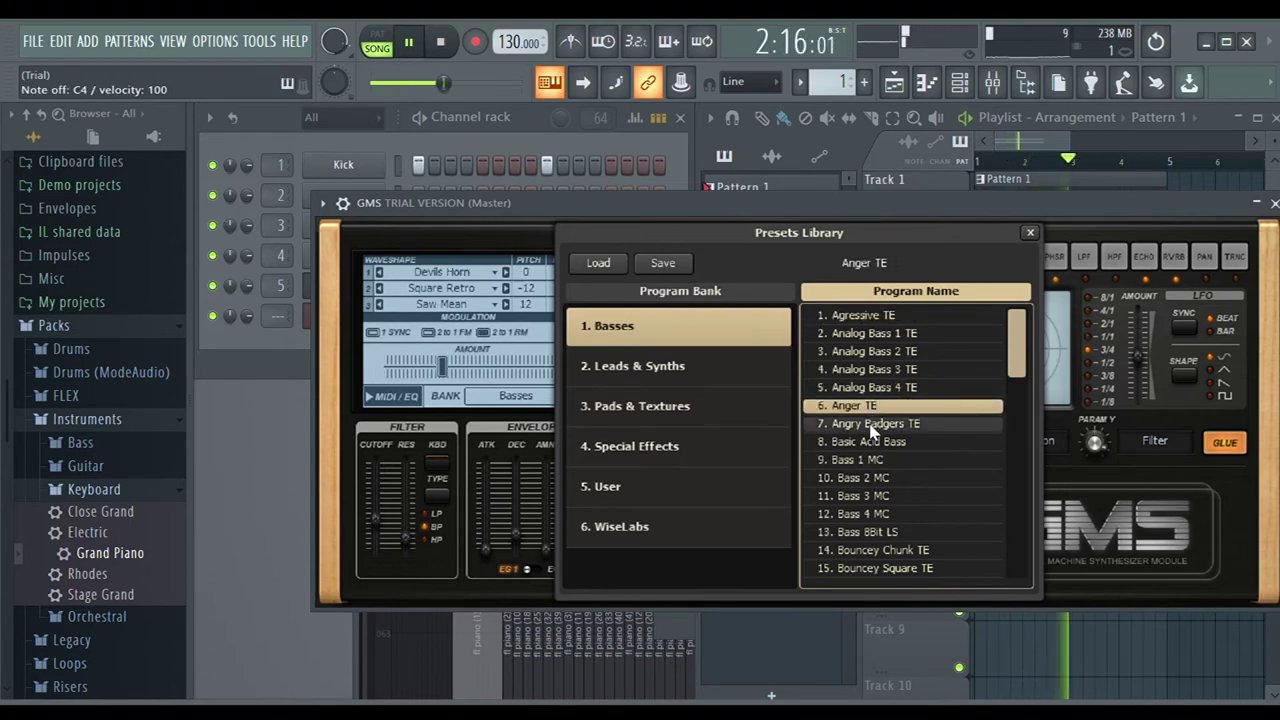
pyautogui.click(872, 424)
pyautogui.click(858, 442)
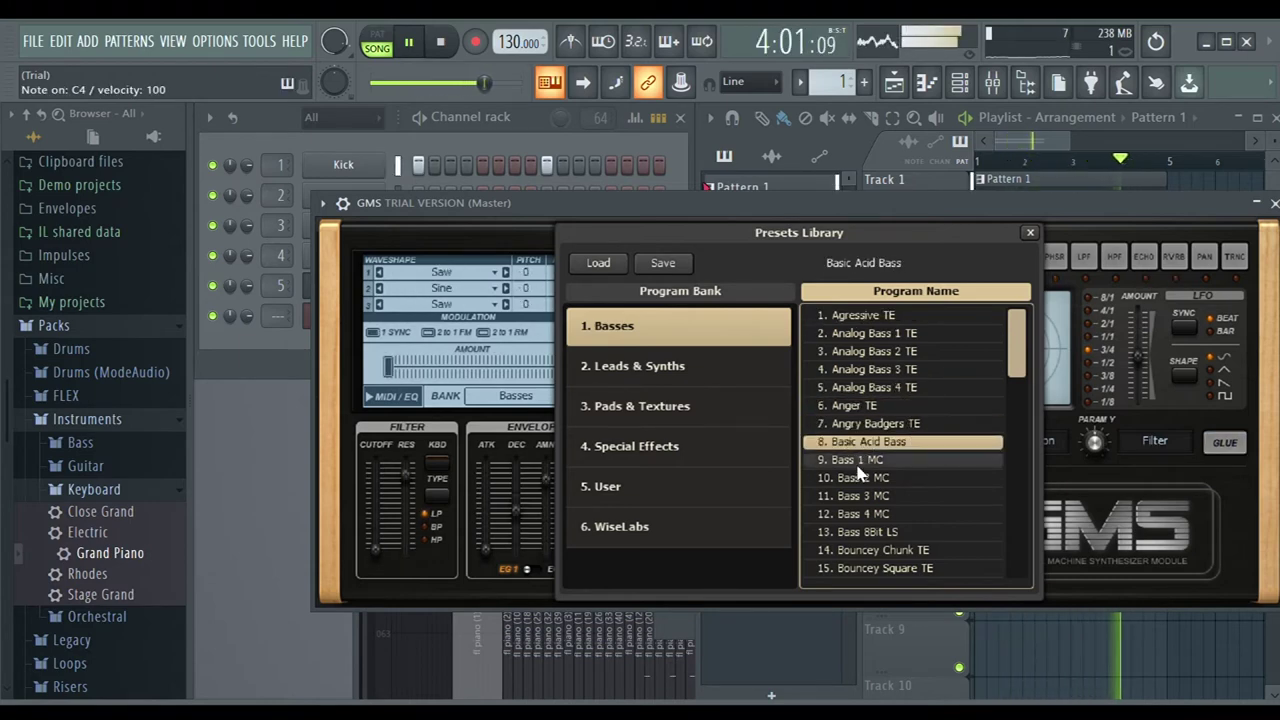
pyautogui.click(858, 460)
pyautogui.click(856, 485)
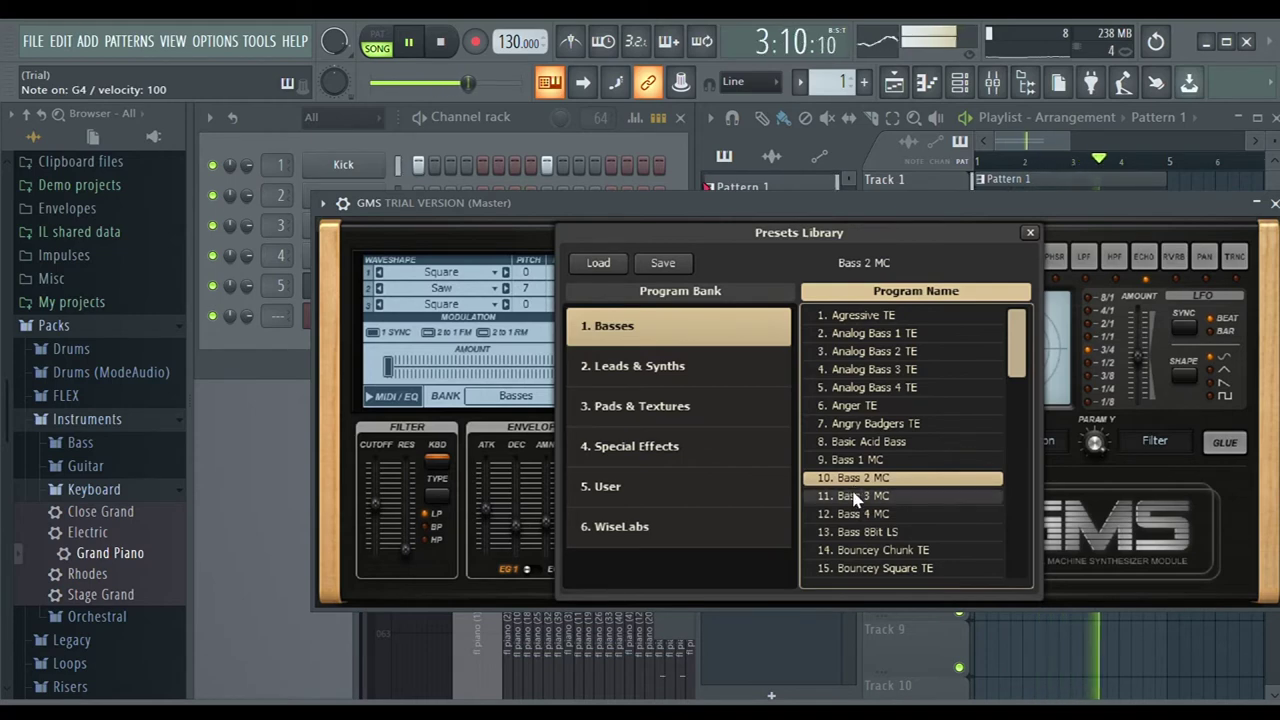
# Compare the Bass 1 MC, Bass 4 MC and Bass 3 MC presets and load Bass 2 MC for GMS
pyautogui.click(858, 463)
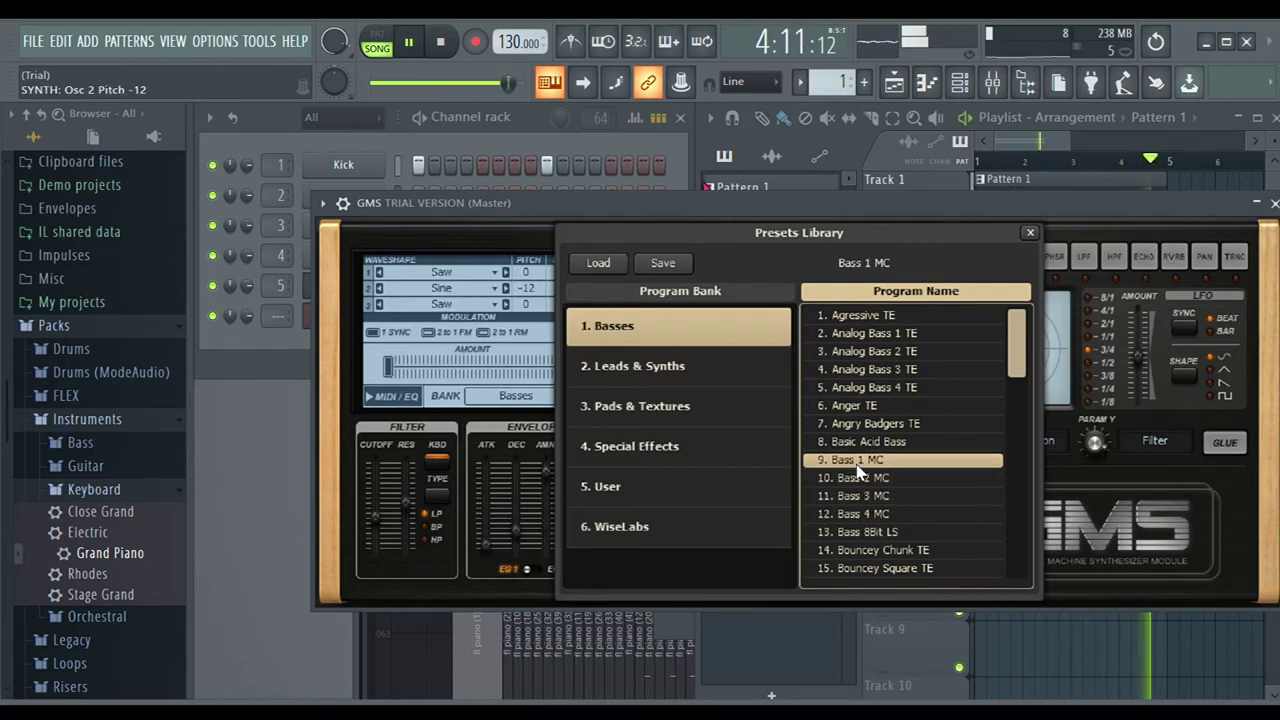
pyautogui.click(848, 515)
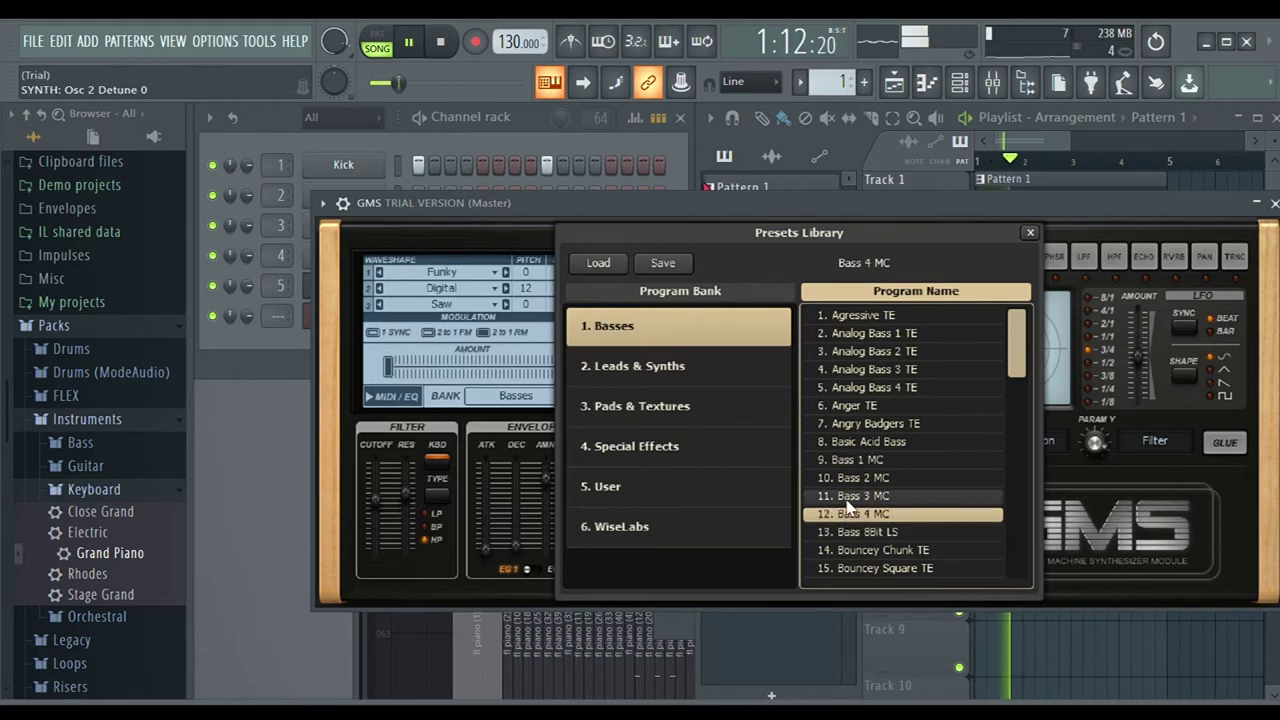
pyautogui.click(847, 497)
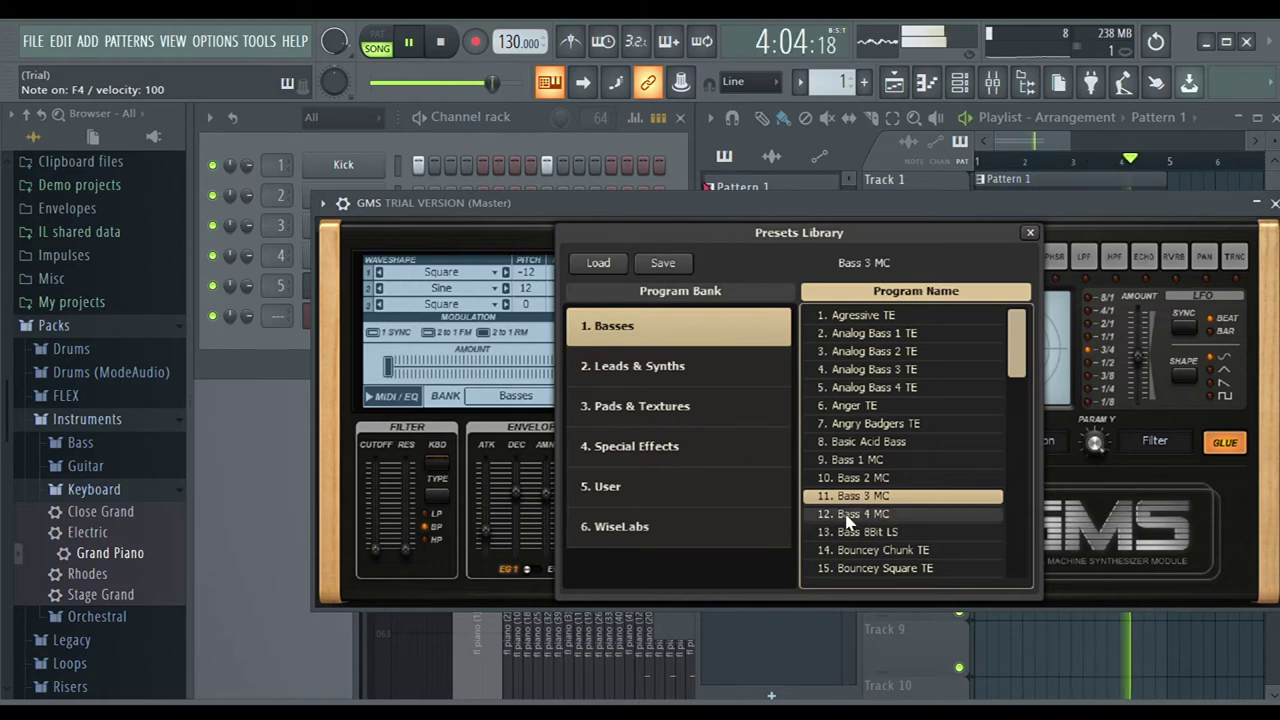
pyautogui.click(853, 478)
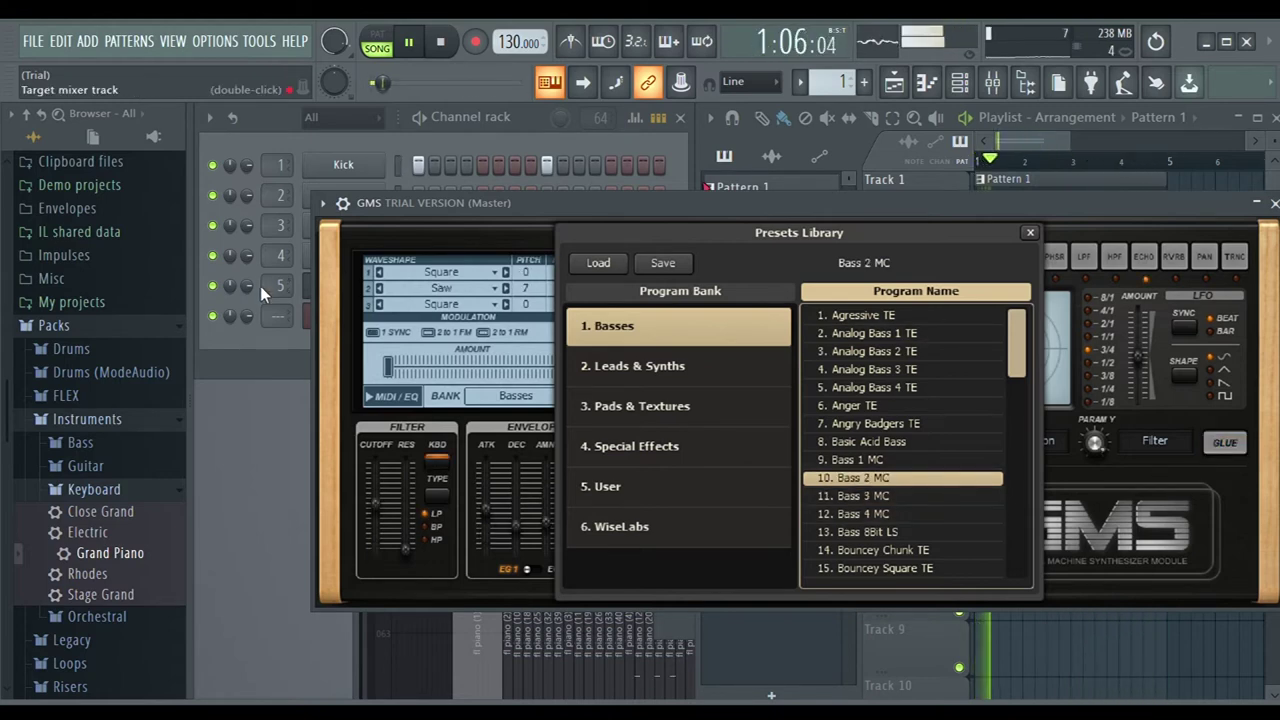
# Route the GMS channel to mixer track 6 and create a third pattern
pyautogui.click(256, 352)
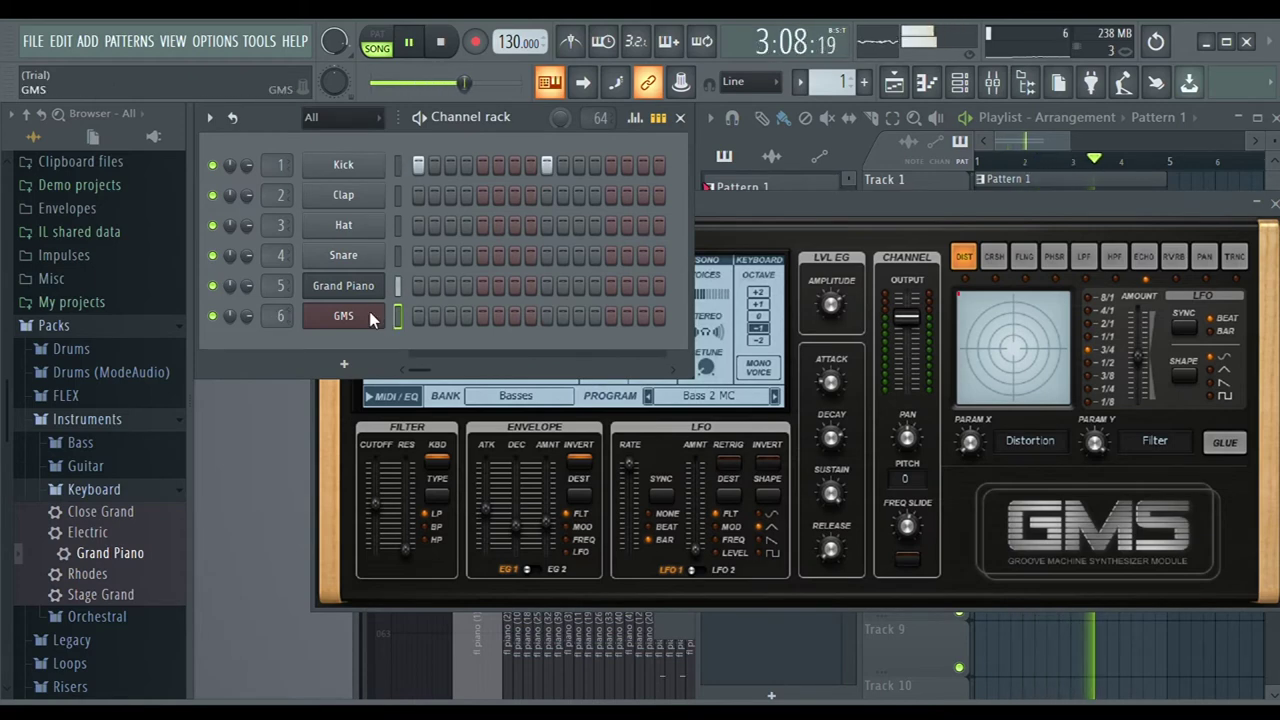
pyautogui.click(1175, 116)
pyautogui.press('F4')
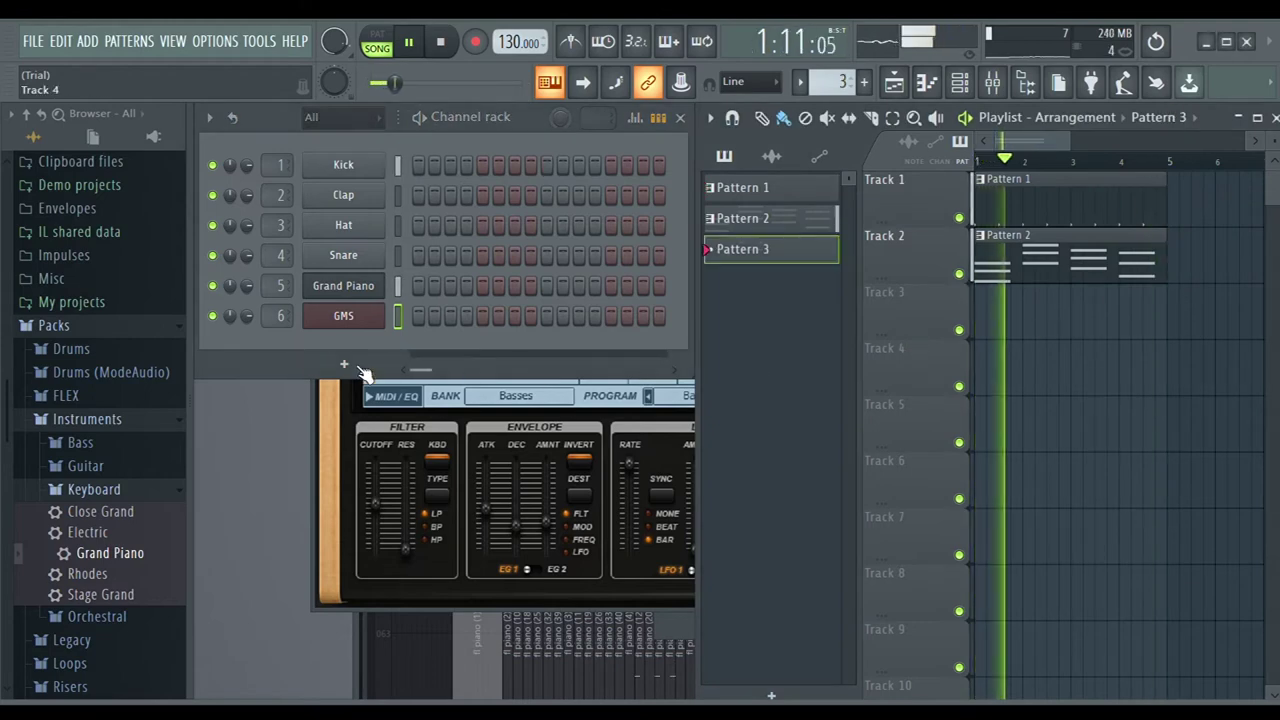
# Open the GMS piano roll and draw bass notes C4, A4, G4 and F4 at the starts of bars 1 to 4
pyautogui.press('F7')
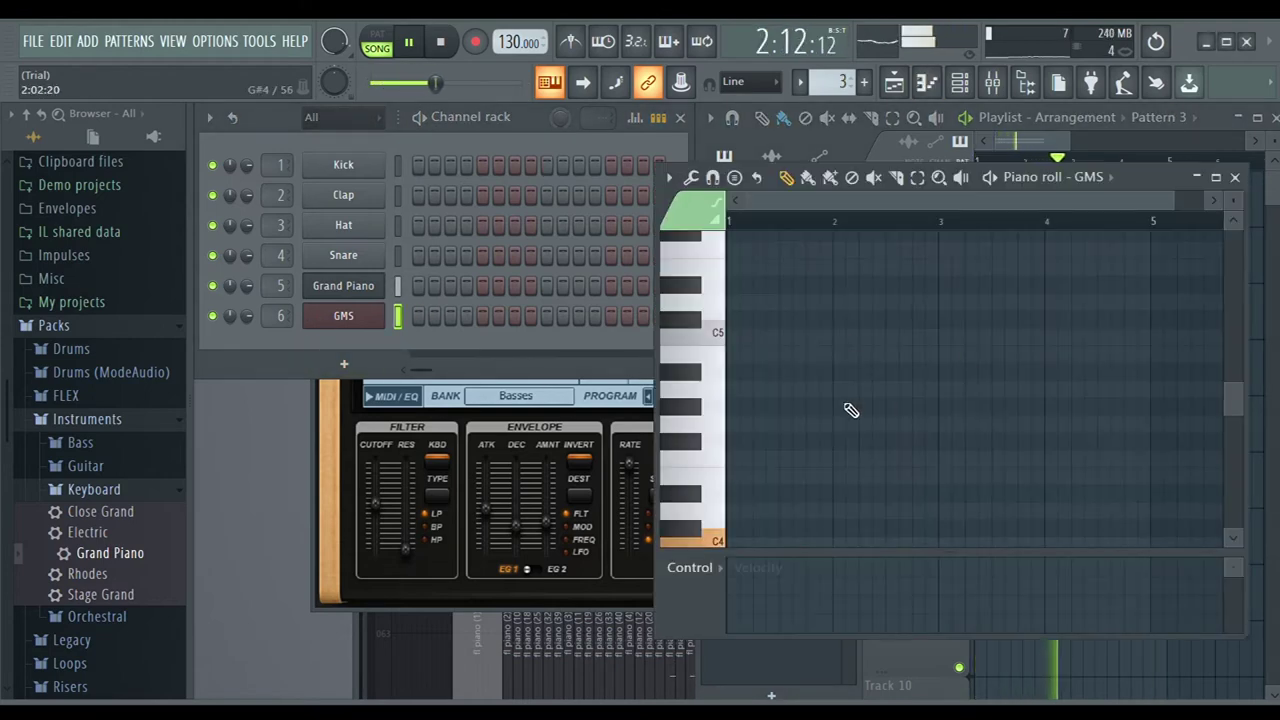
pyautogui.scroll(-1, 748, 503)
pyautogui.click(750, 494)
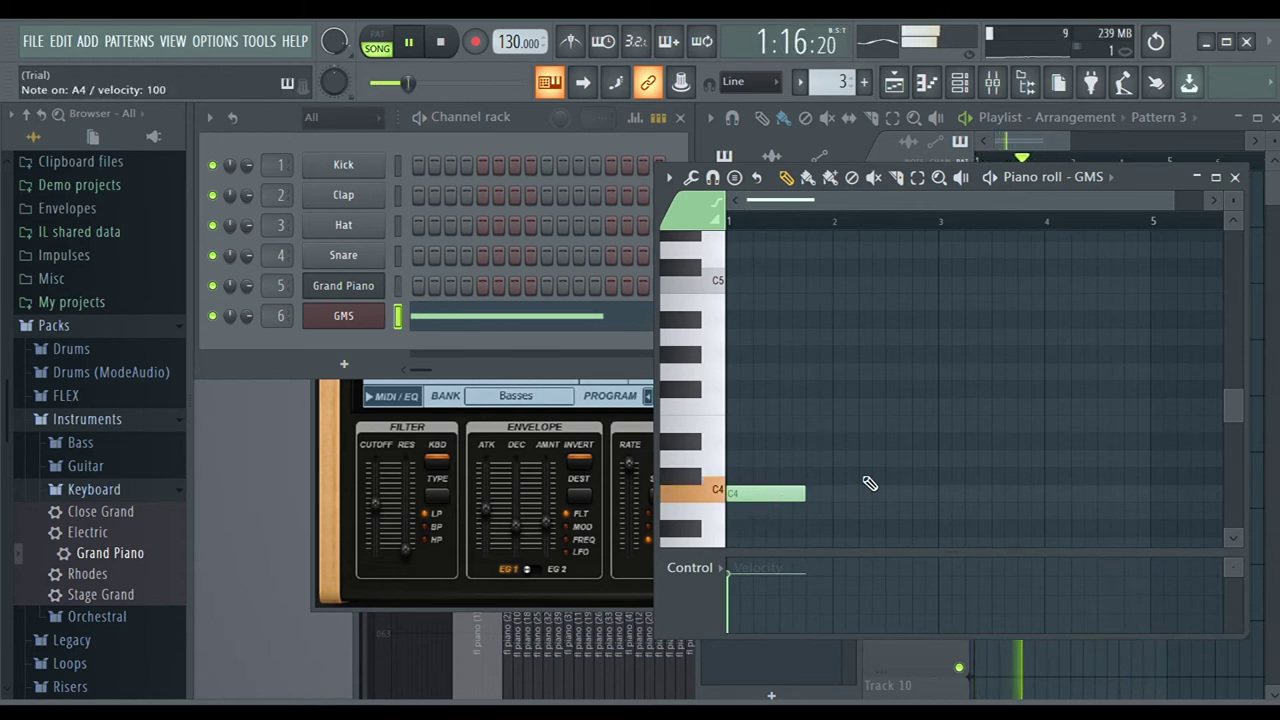
pyautogui.click(838, 340)
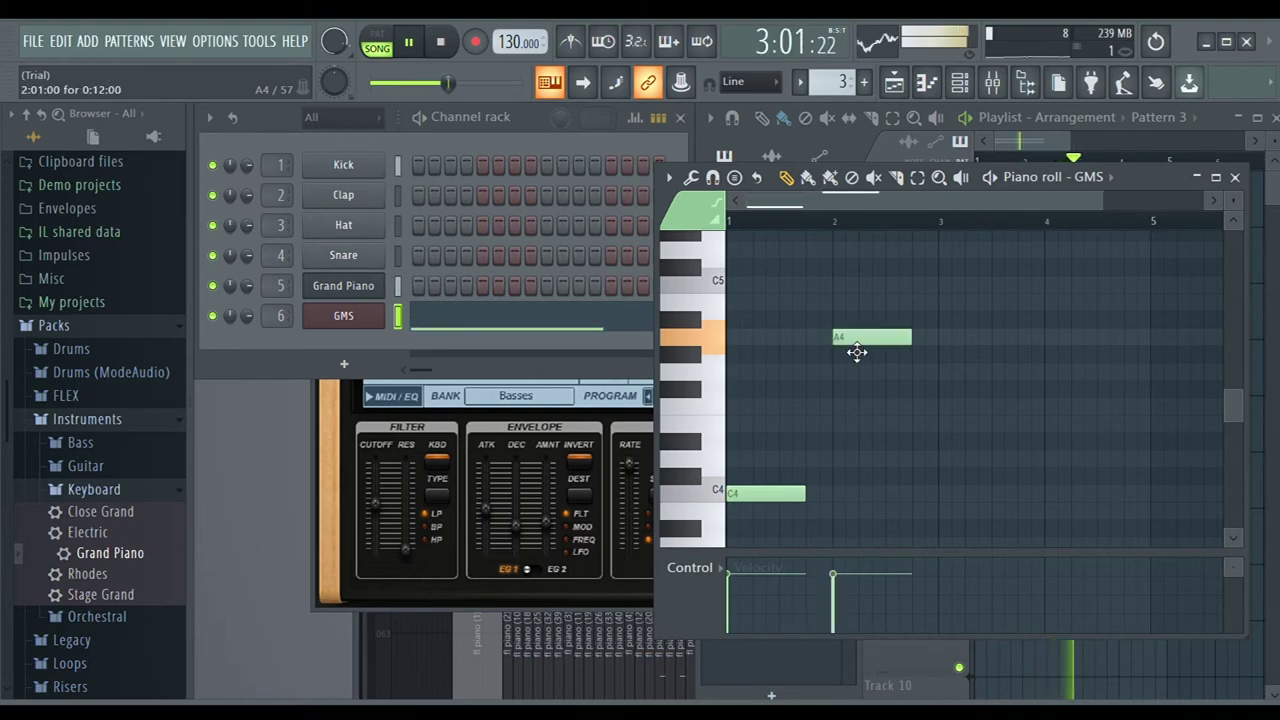
pyautogui.click(942, 372)
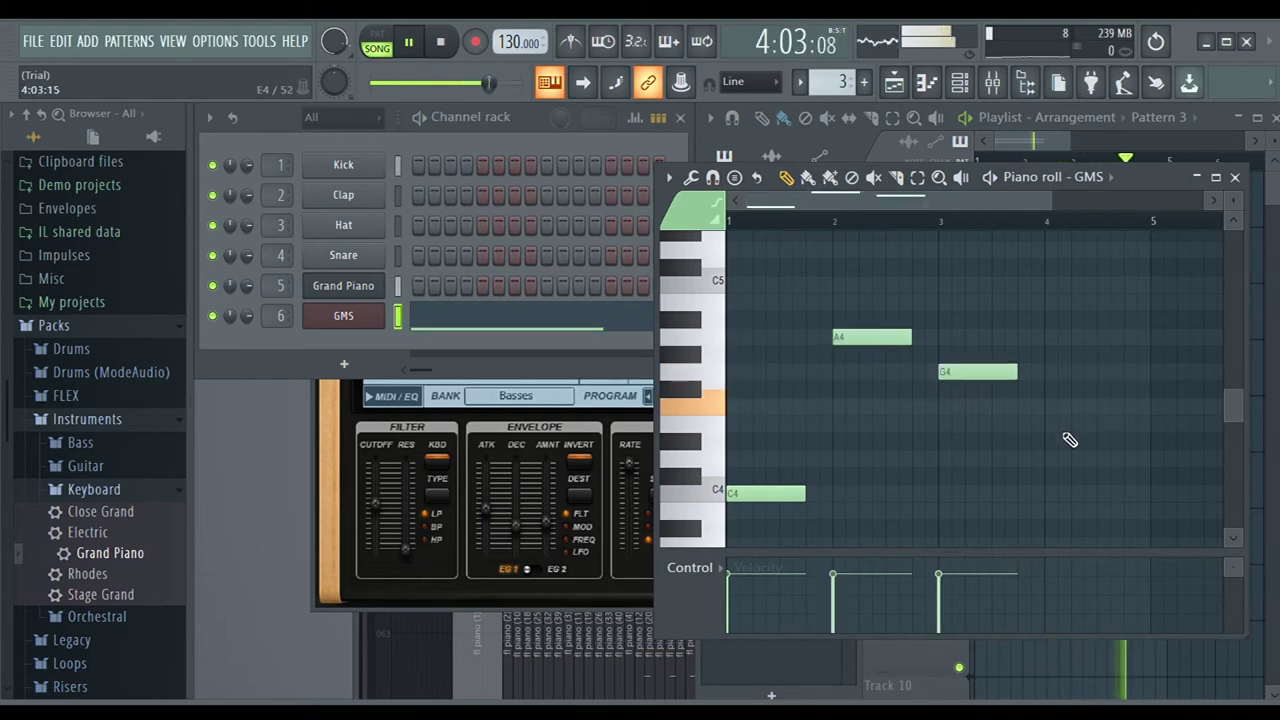
pyautogui.click(1047, 408)
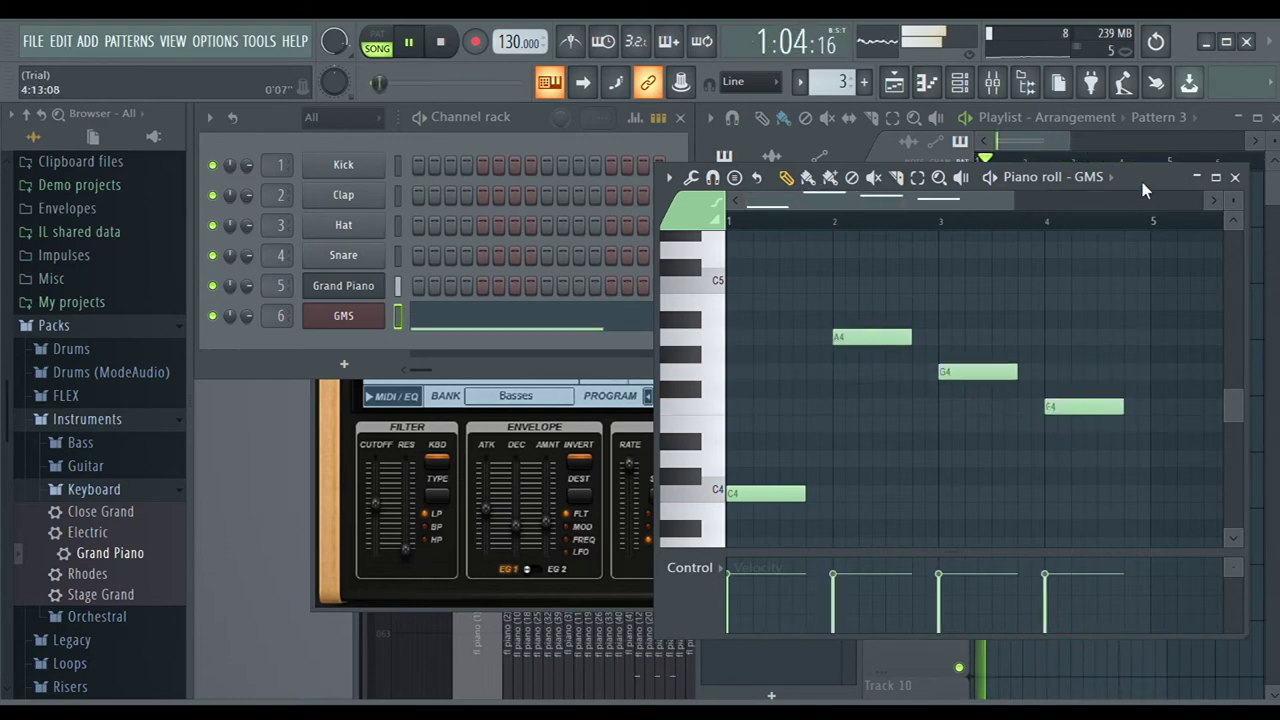
# Place Pattern 3 on Track 3 of the playlist starting at bar 1, and reopen its GMS piano roll
pyautogui.click(838, 153)
pyautogui.click(1000, 300)
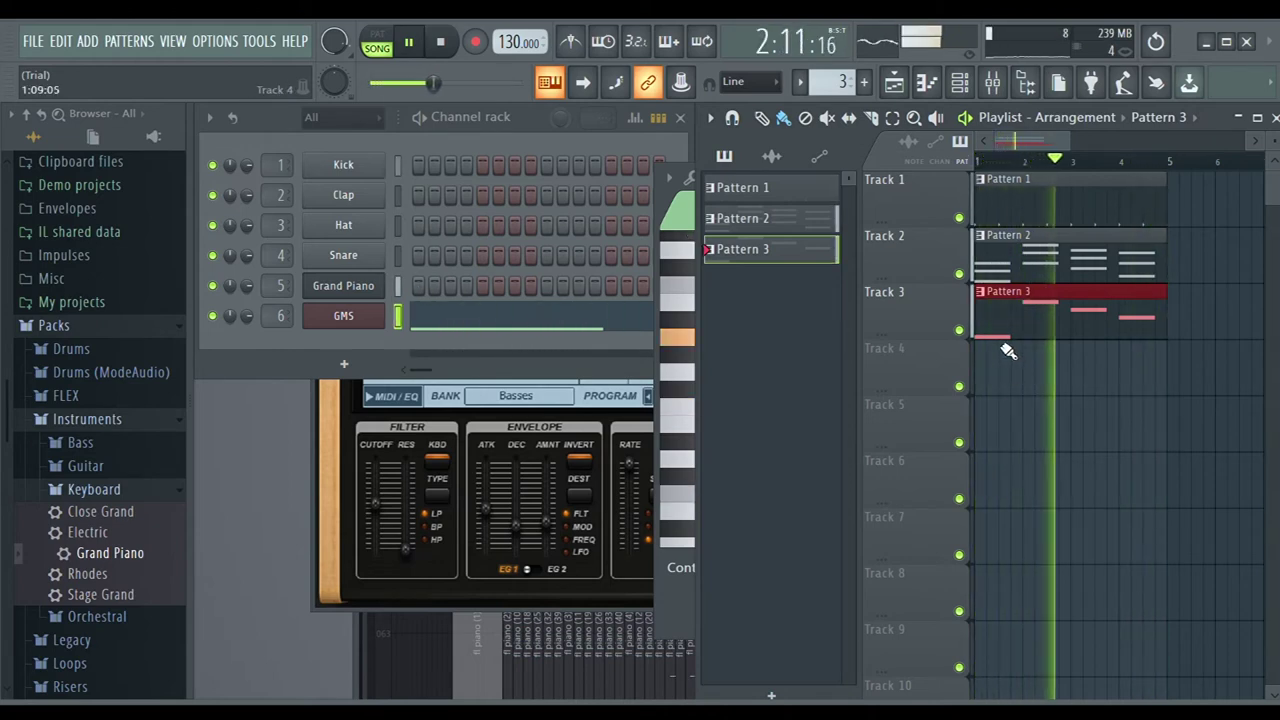
pyautogui.doubleClick(1007, 339)
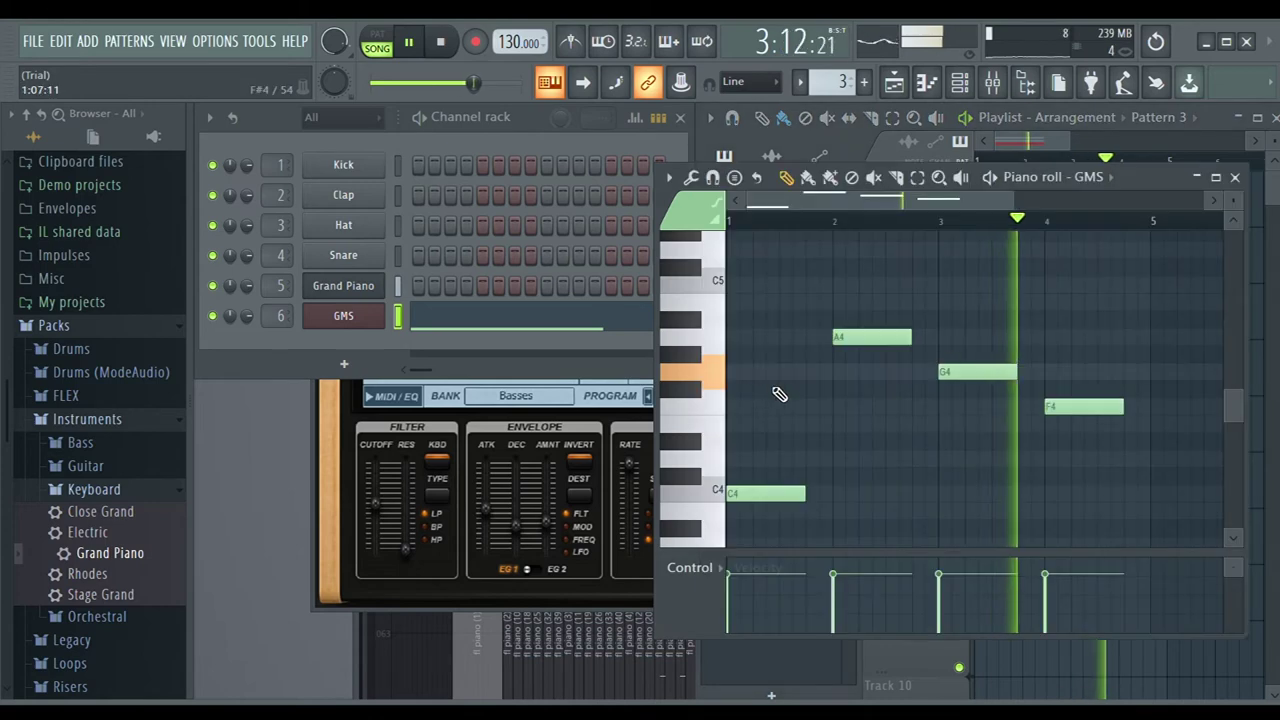
# Lengthen the four bass notes to one full bar each and add one-beat notes G4 and E4 on beats 2 and 3 of bar 1
pyautogui.moveTo(1148, 235); pyautogui.dragTo(846, 506)
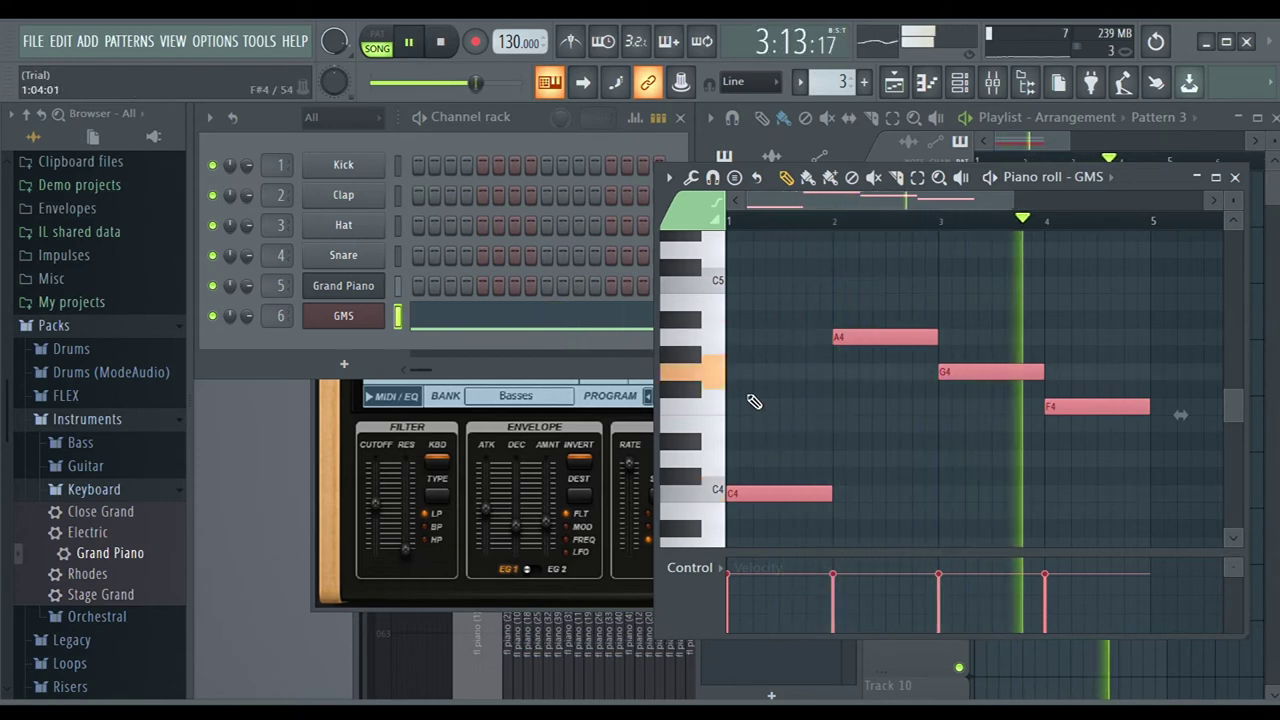
pyautogui.press('space')
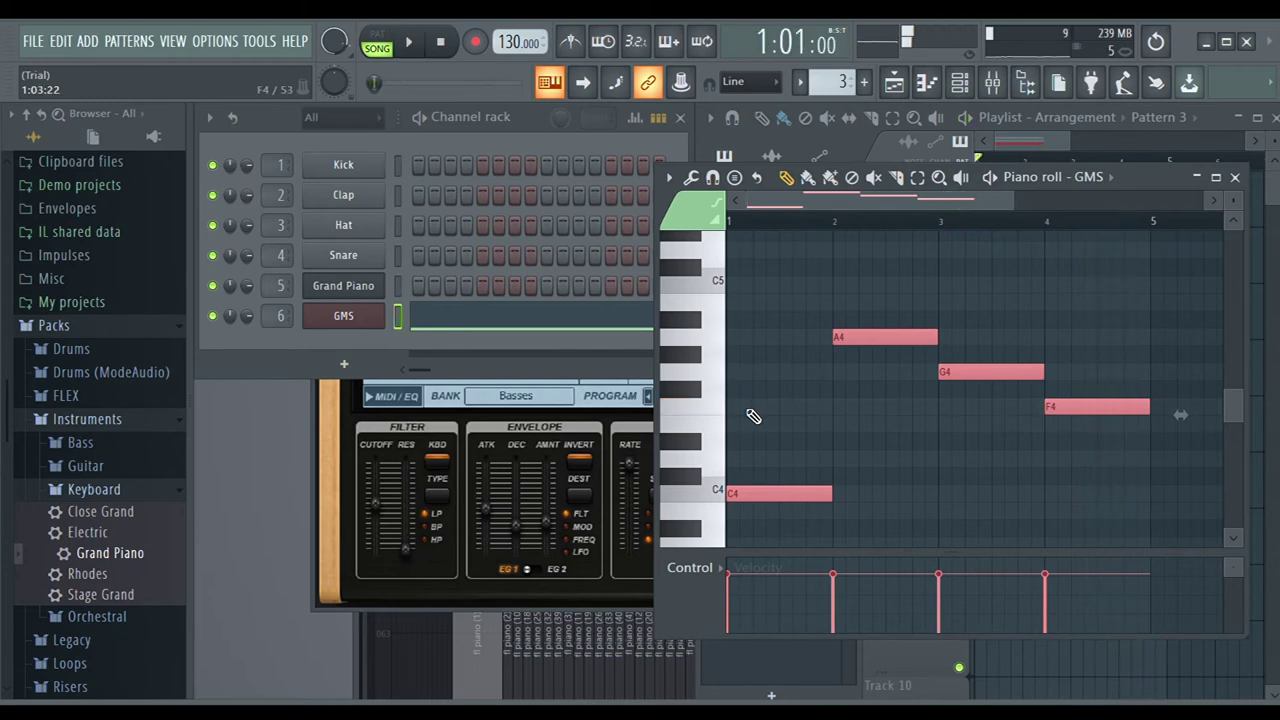
pyautogui.click(762, 384)
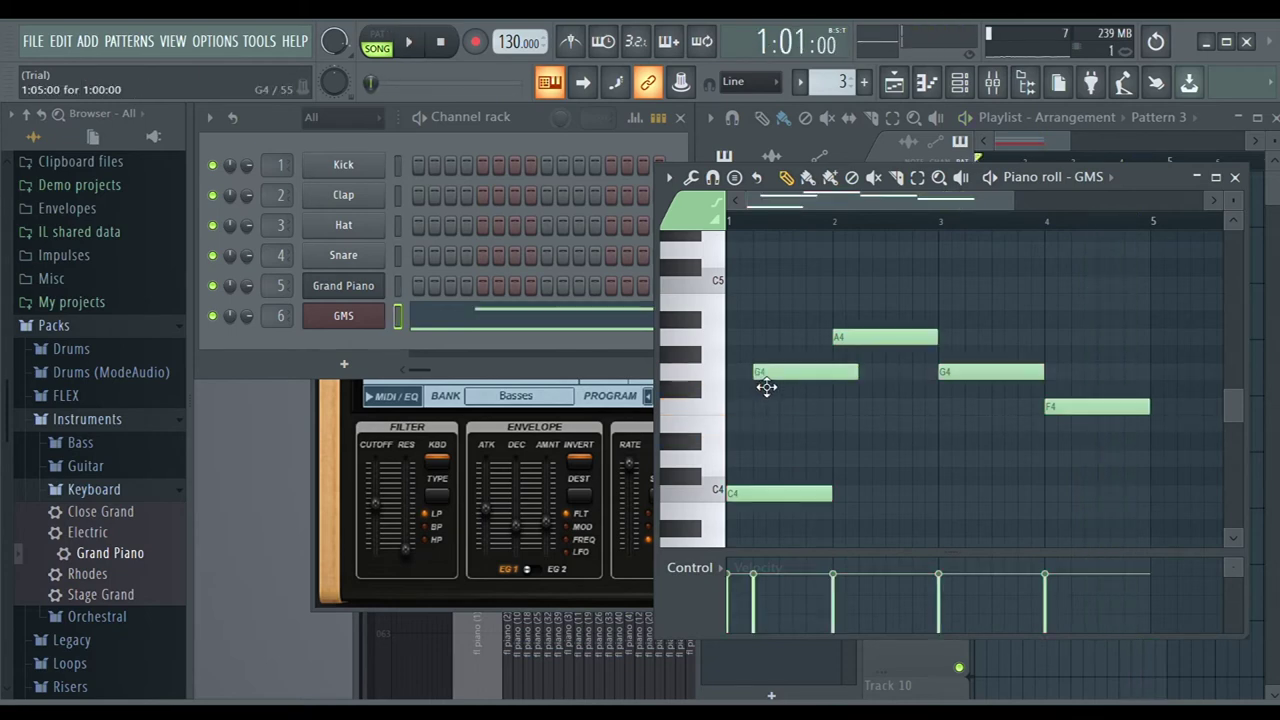
pyautogui.moveTo(869, 374); pyautogui.dragTo(777, 395)
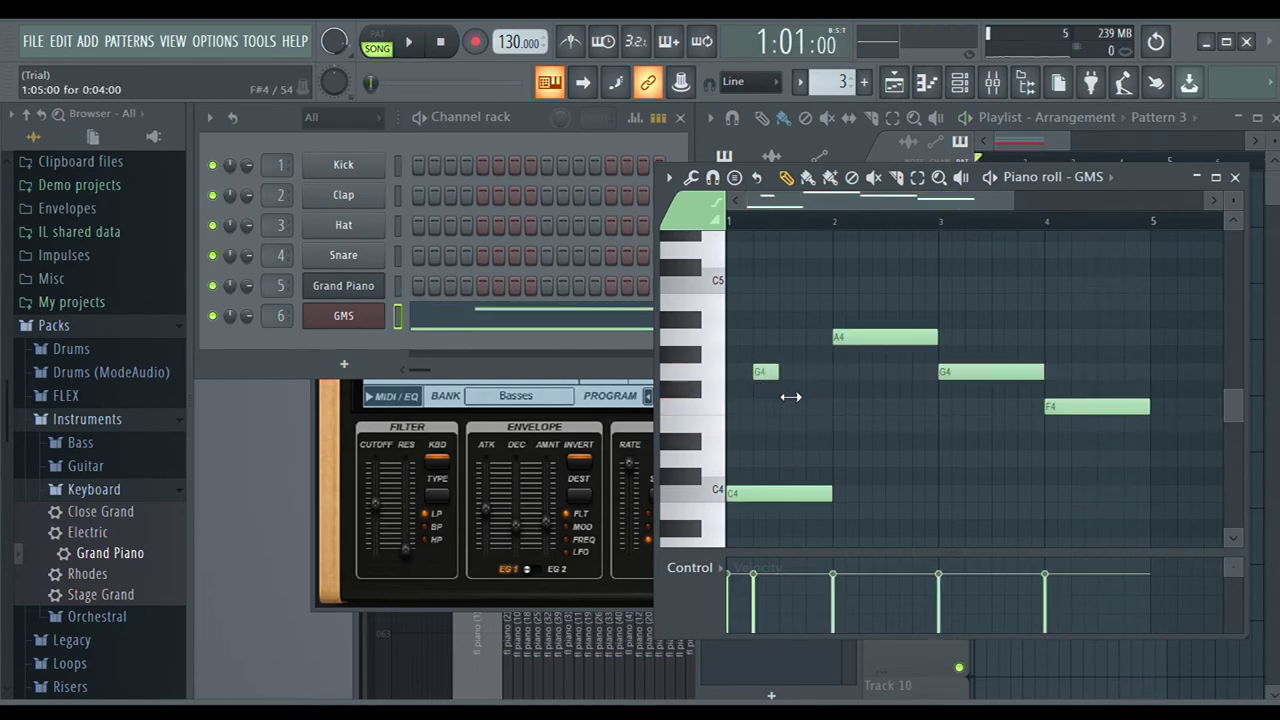
pyautogui.press('b')
pyautogui.press('c')
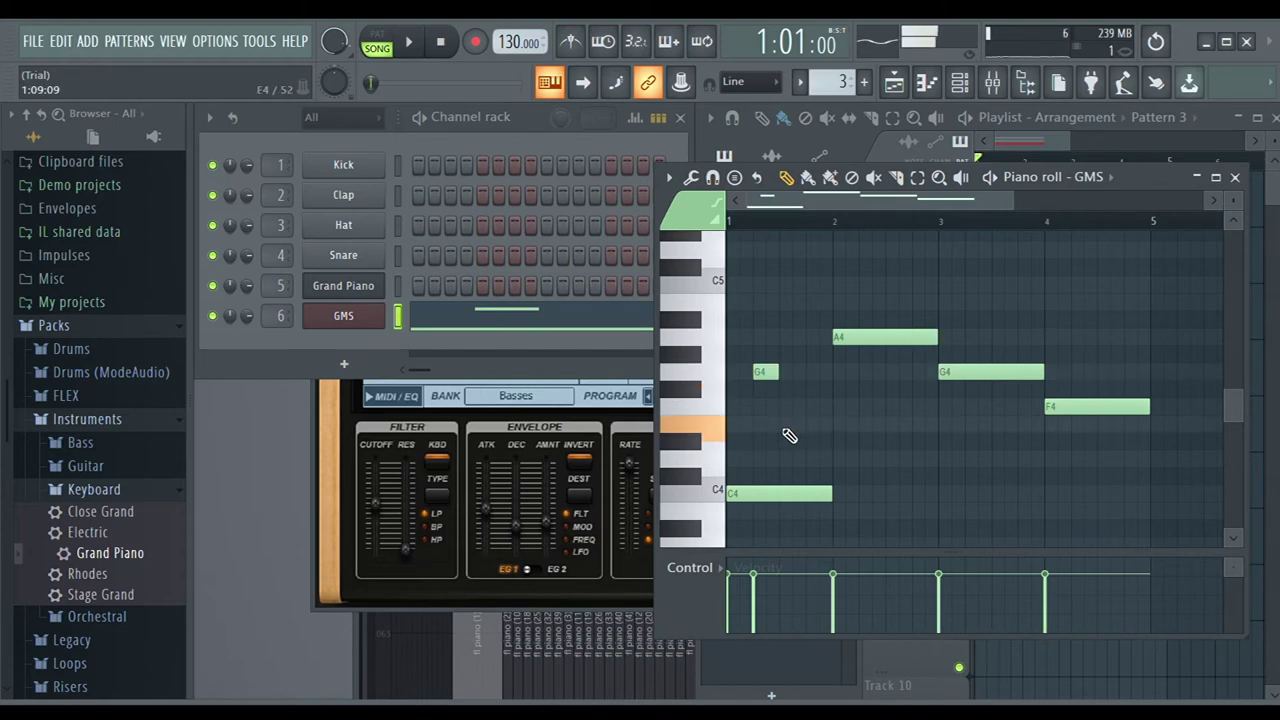
pyautogui.click(784, 428)
pyautogui.press('space')
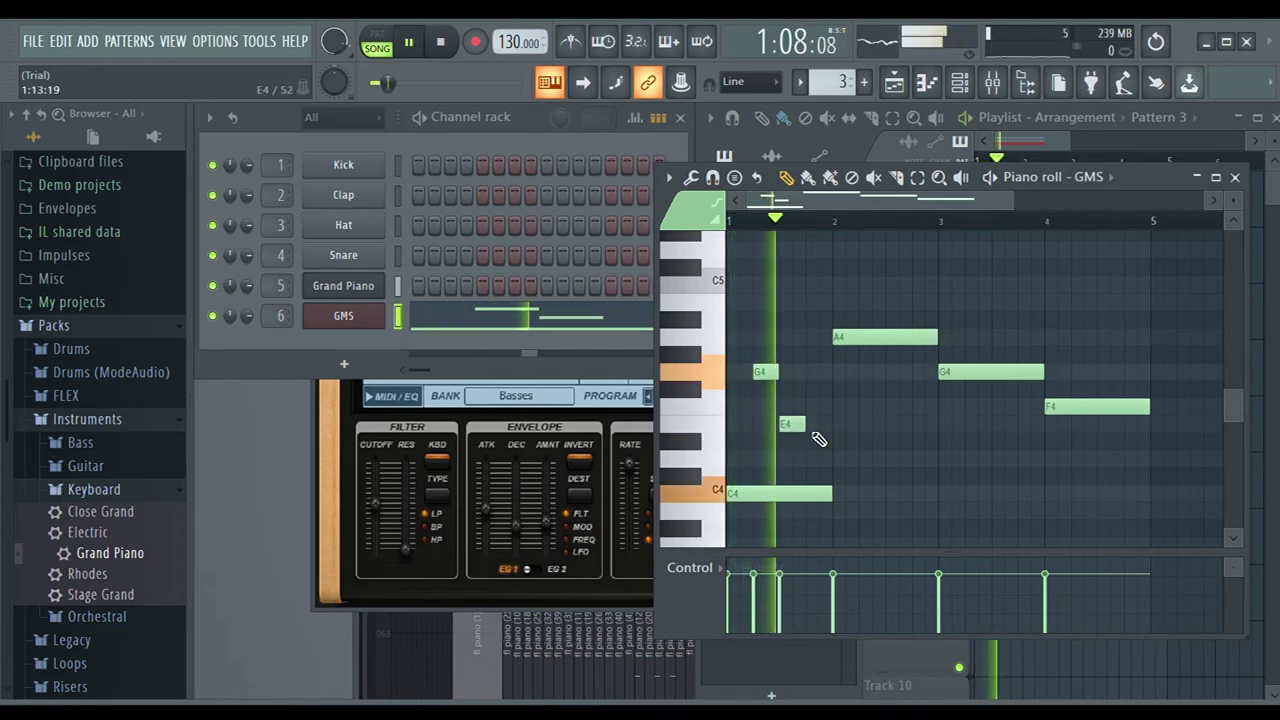
# Shorten the opening C4 of bar 1 to one beat, add a one-beat C4 on beat 4, and play the song
pyautogui.scroll(2, 871, 433)
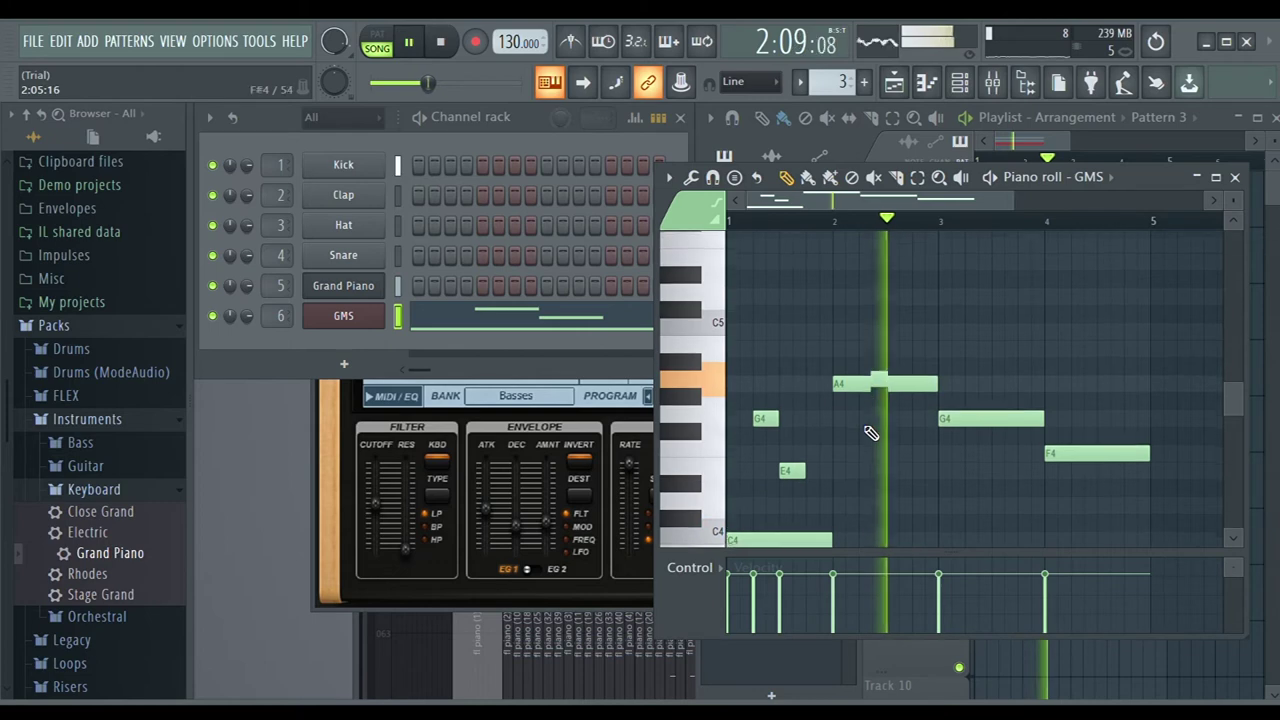
pyautogui.scroll(-2, 871, 433)
pyautogui.press('space')
pyautogui.press('space')
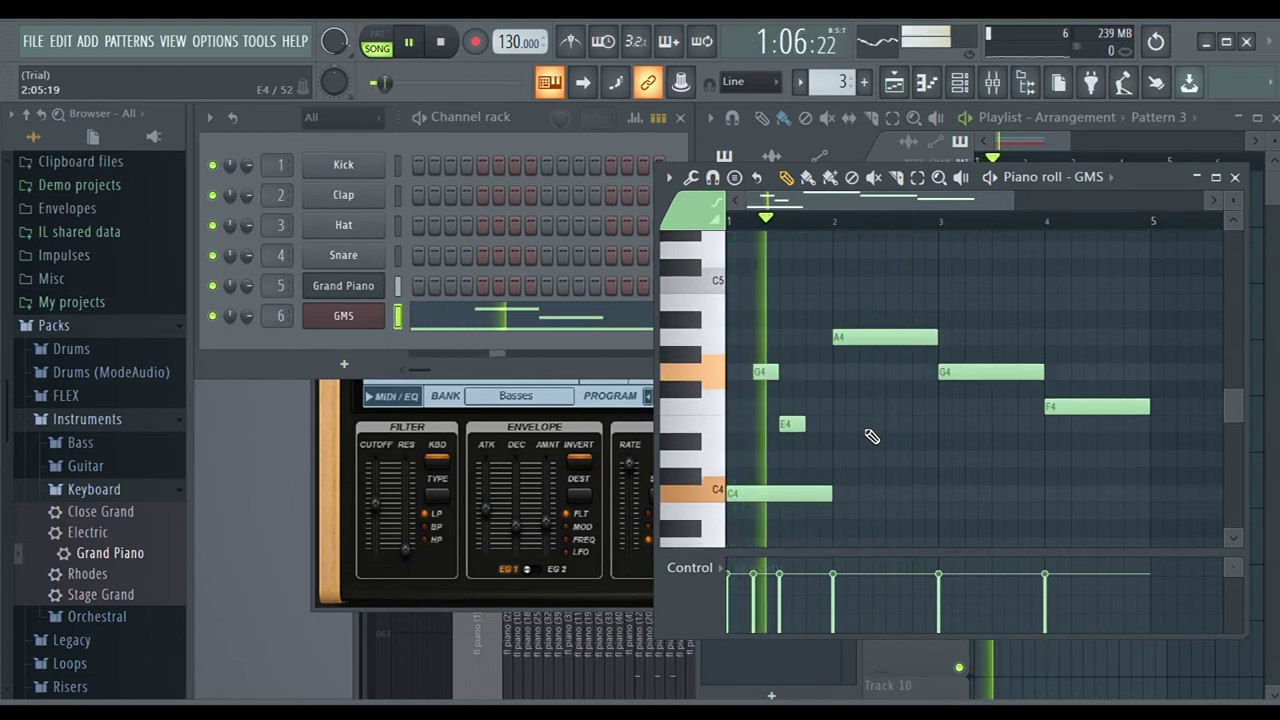
pyautogui.scroll(2, 871, 436)
pyautogui.press('space')
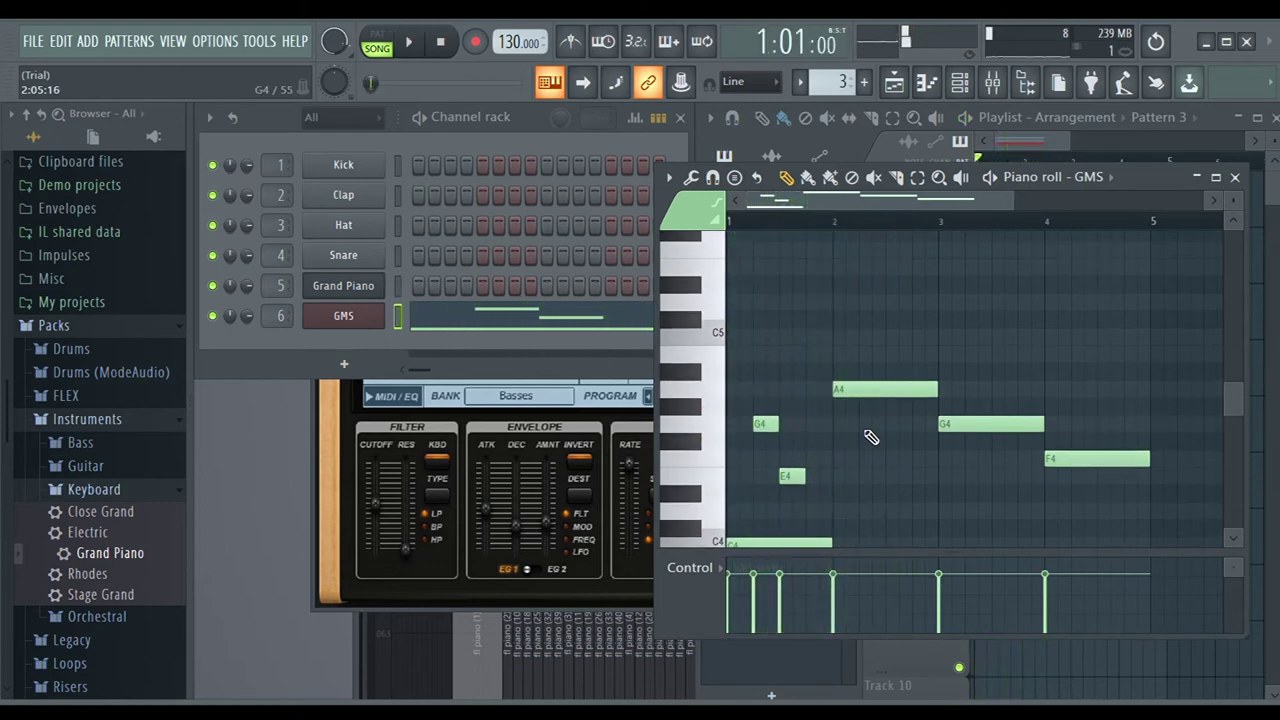
pyautogui.scroll(-6, 868, 440)
pyautogui.moveTo(838, 403); pyautogui.dragTo(739, 426)
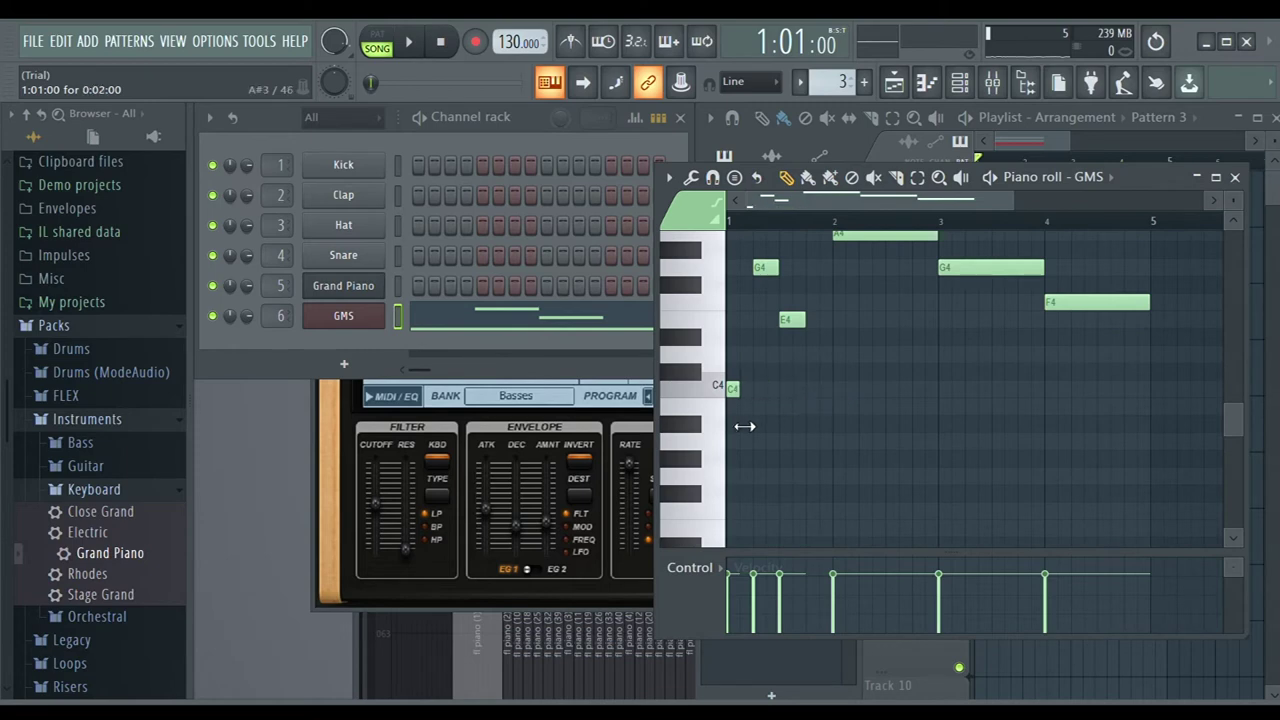
pyautogui.click(811, 391)
pyautogui.press('space')
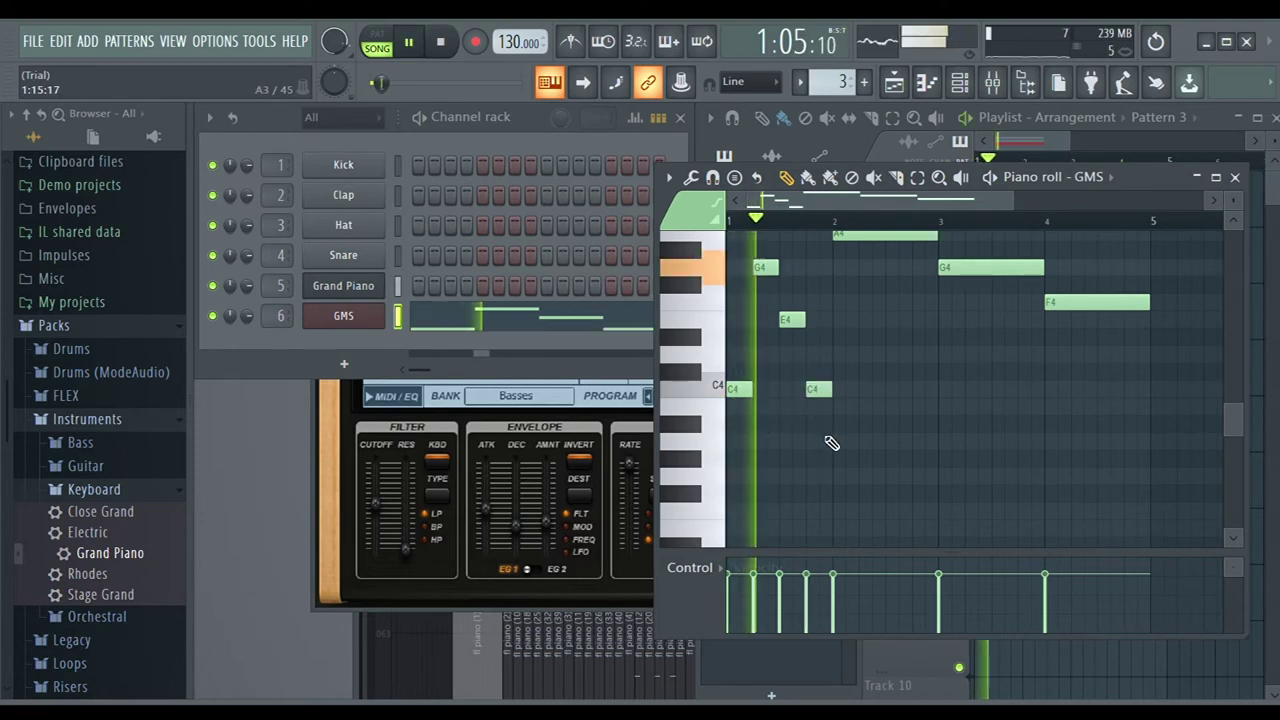
pyautogui.scroll(5, 843, 449)
pyautogui.press('space')
pyautogui.scroll(-2, 891, 435)
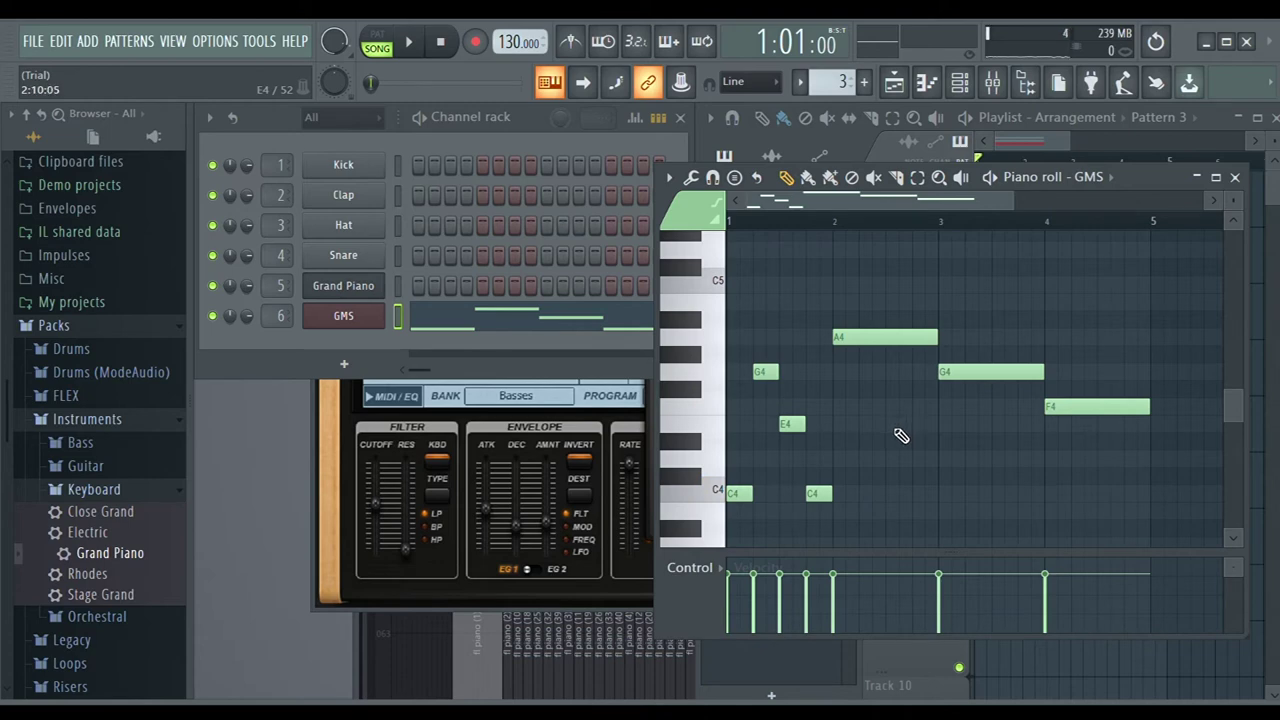
# Audition combinations of G4, F4 and E4 on the GMS bass to find notes for bar 2
pyautogui.press('b')
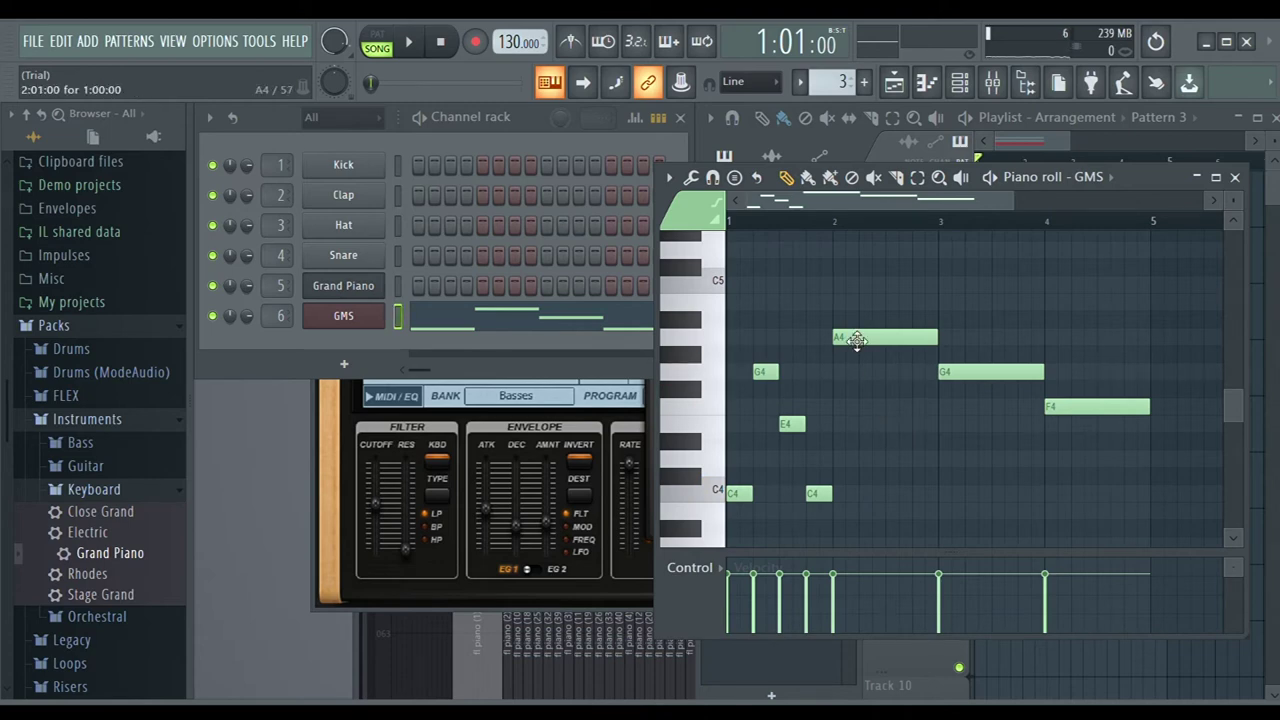
pyautogui.press('b')
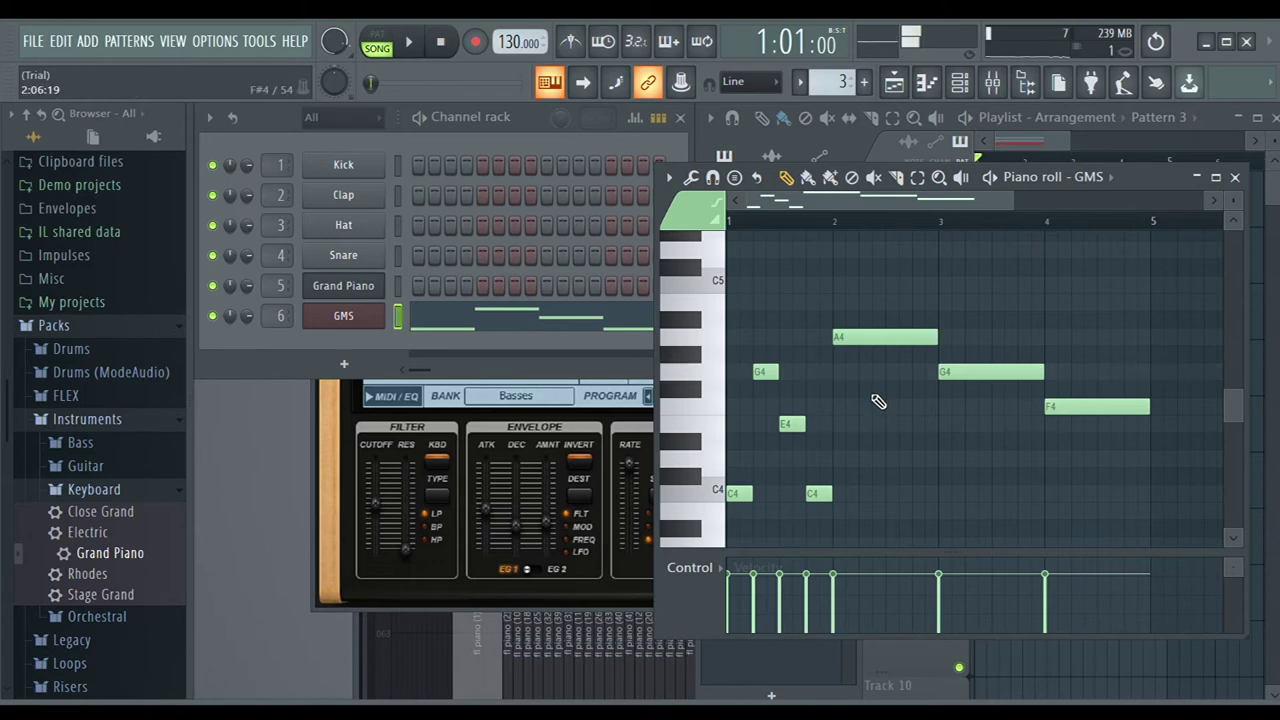
pyautogui.press('b')
pyautogui.press('v')
pyautogui.press('c')
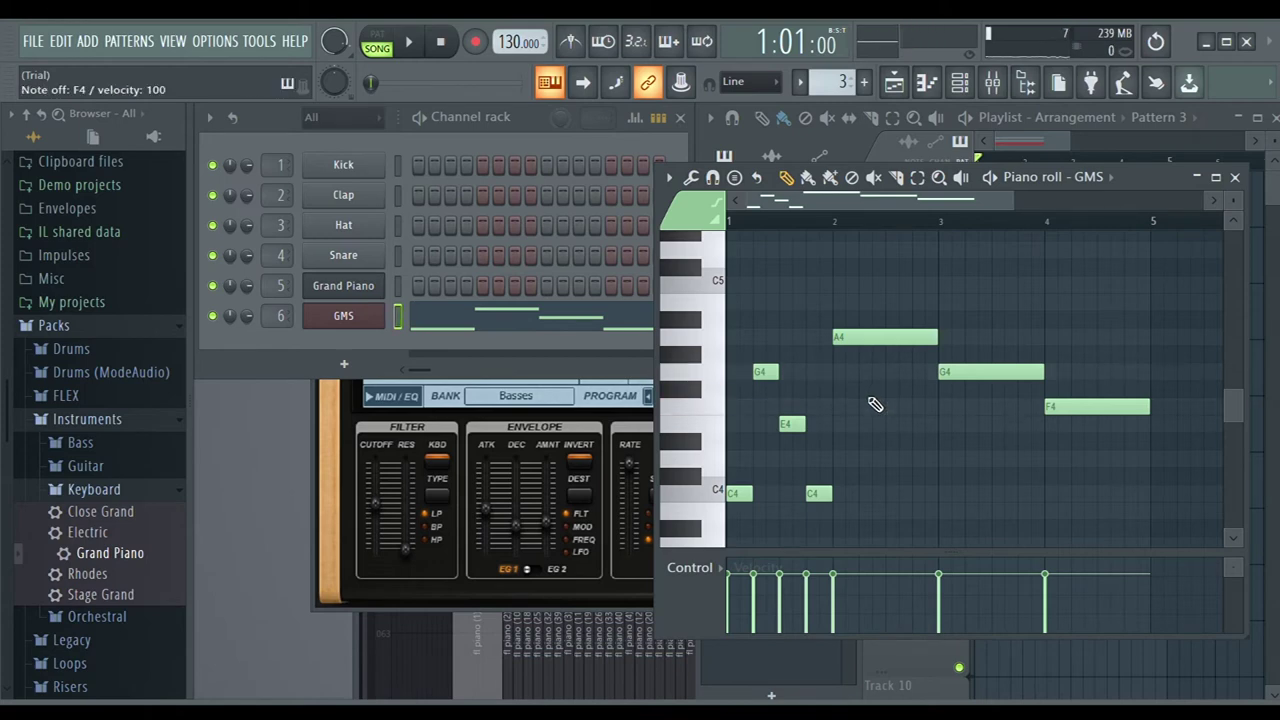
pyautogui.press('b')
pyautogui.press('c')
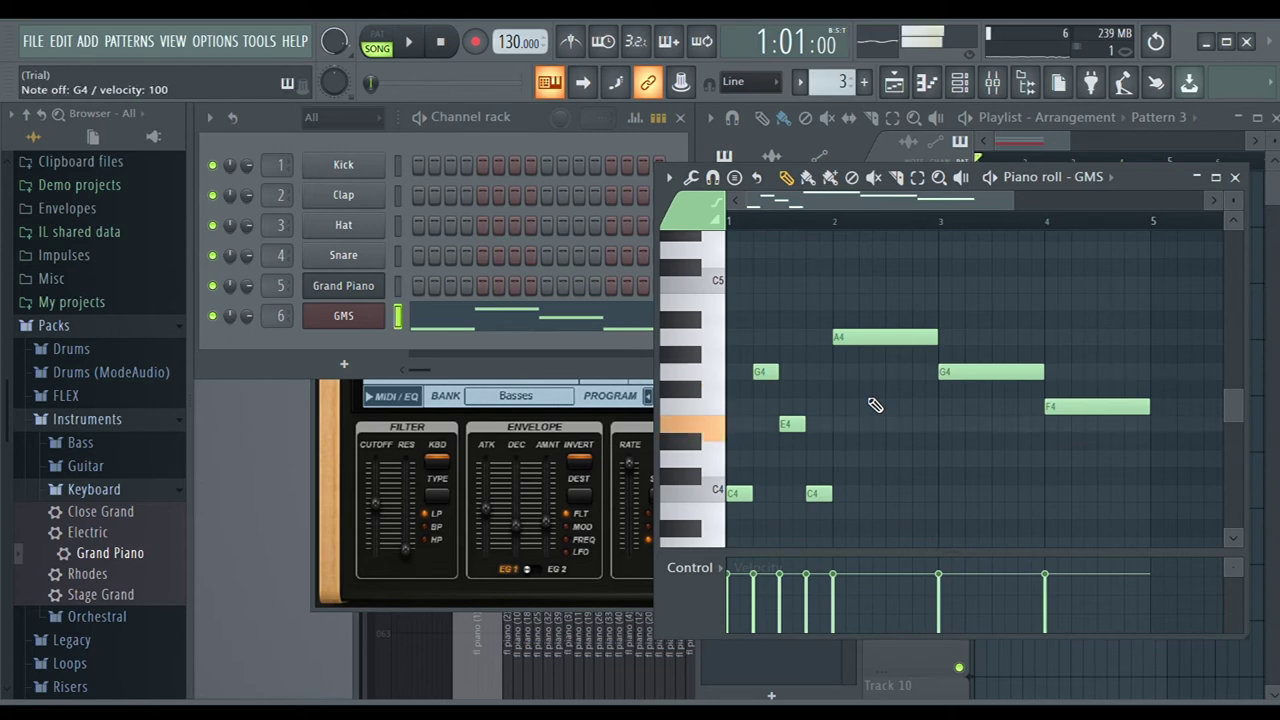
pyautogui.press('v')
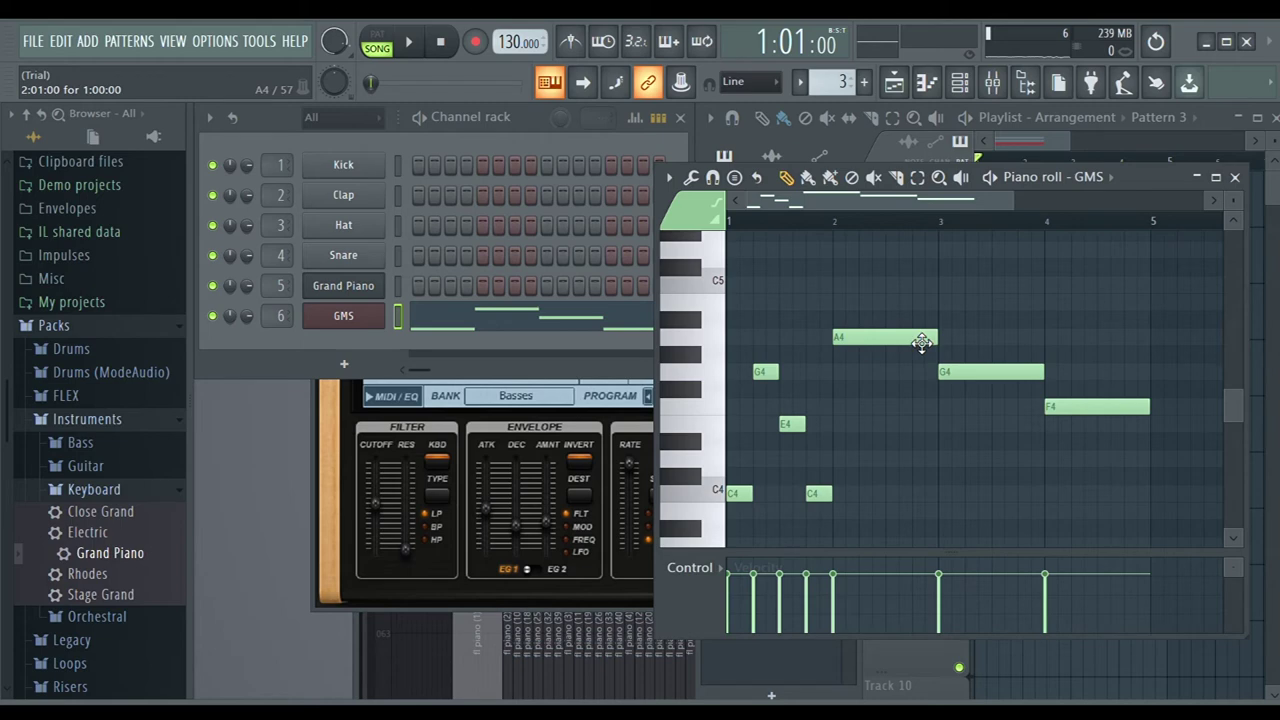
# Check the Grand Piano chords in Pattern 2, and lower the GMS notes of bars 2, 3 and 4 to G4, F4 and D4
pyautogui.click(853, 135)
pyautogui.doubleClick(972, 240)
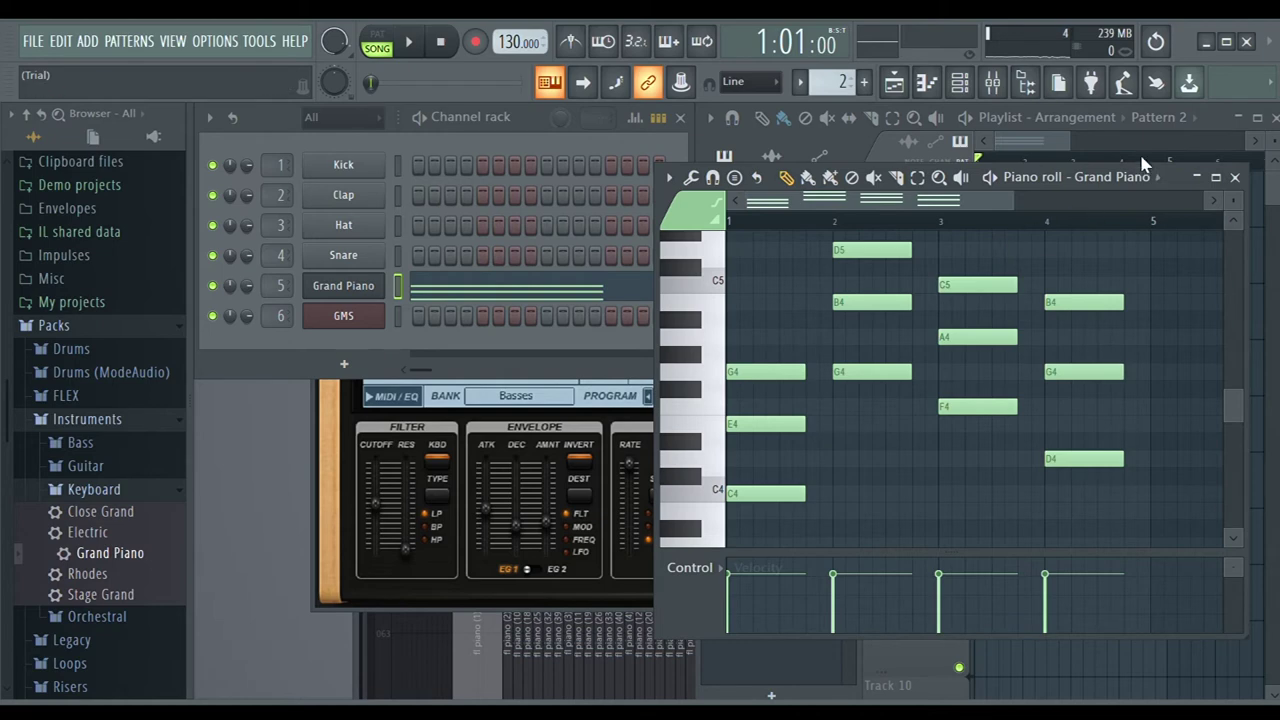
pyautogui.click(853, 147)
pyautogui.doubleClick(1028, 316)
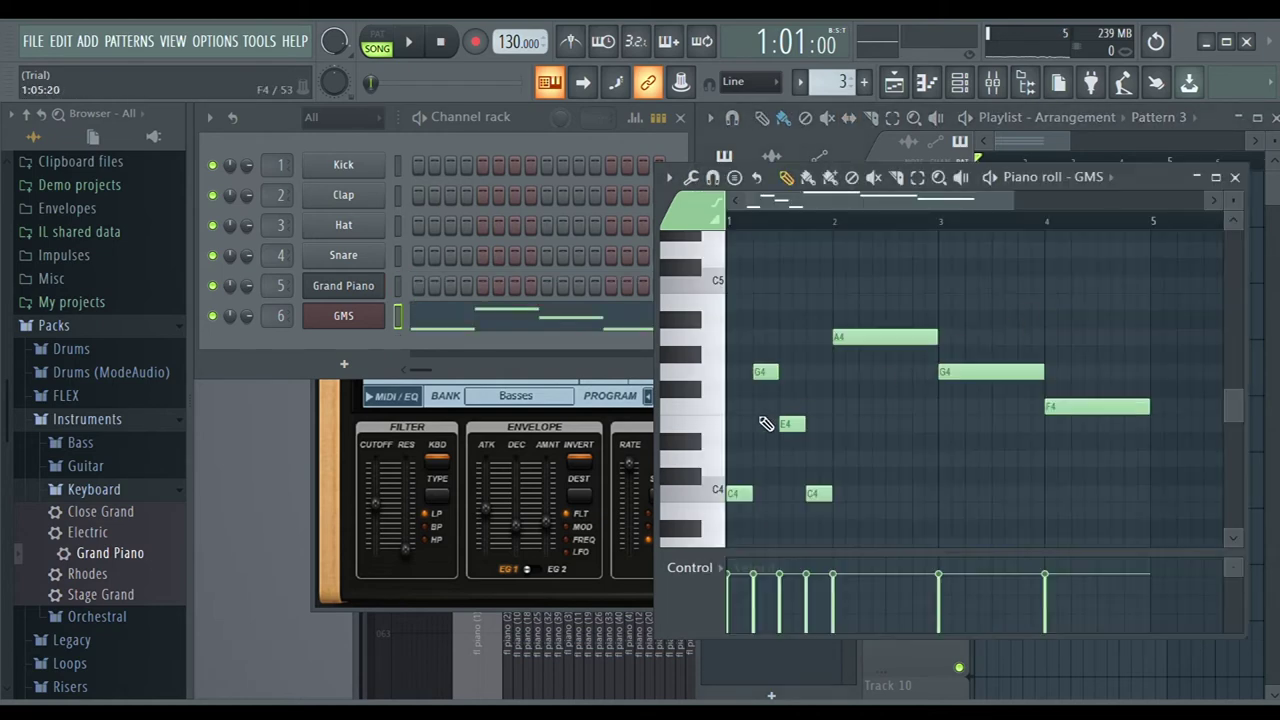
pyautogui.moveTo(887, 345); pyautogui.dragTo(951, 431)
pyautogui.moveTo(1077, 410); pyautogui.dragTo(1079, 475)
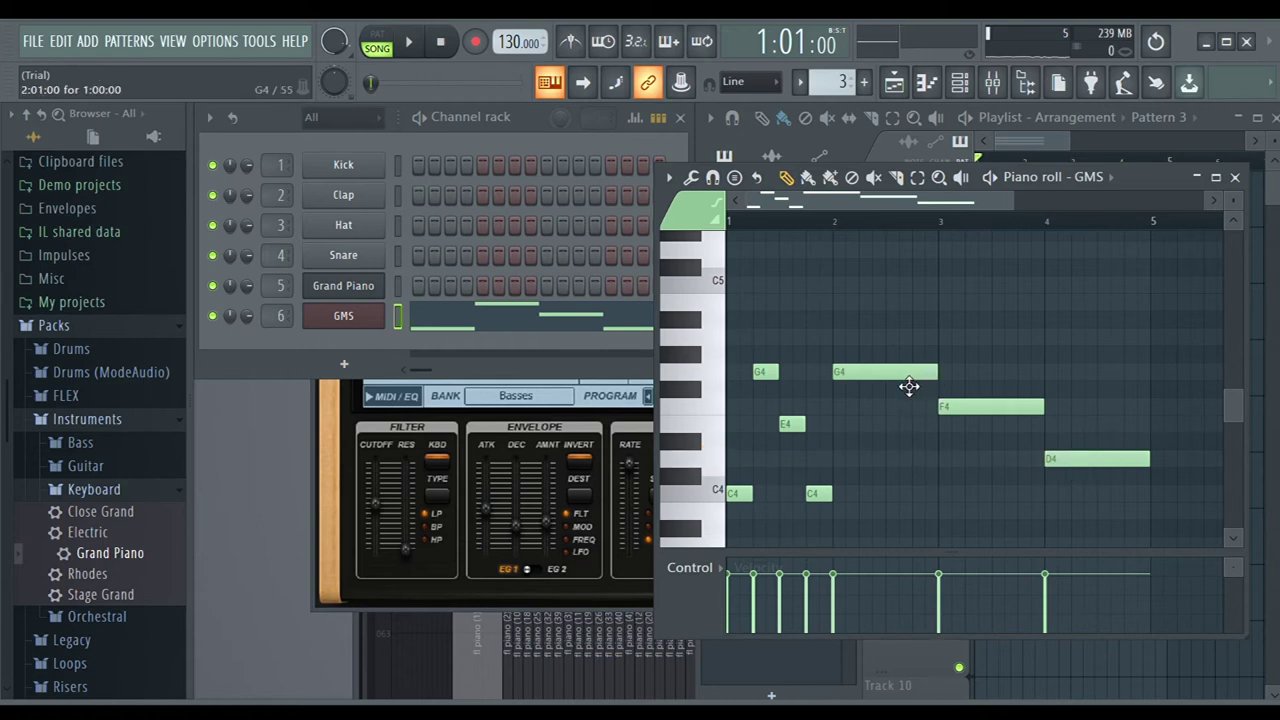
# Replace the full-bar G4 in bar 2 with a one-beat G4 on the first beat
pyautogui.click(768, 376)
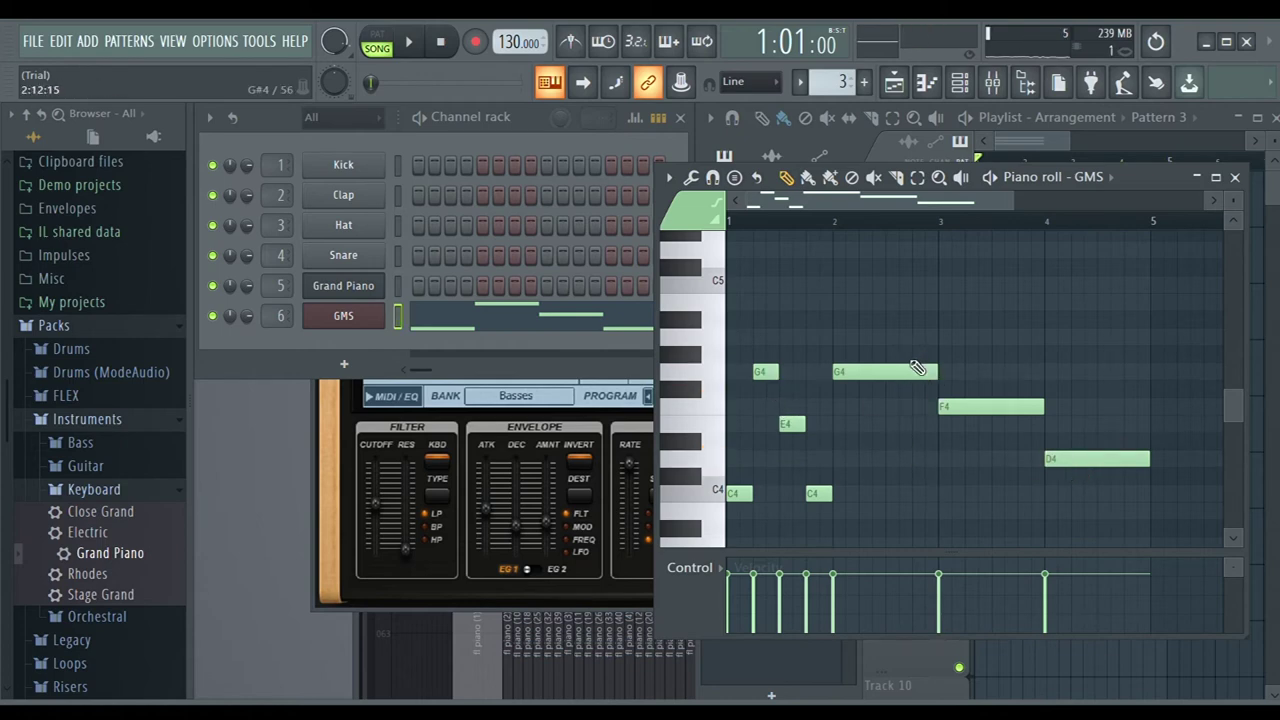
pyautogui.rightClick(914, 371)
pyautogui.click(838, 372)
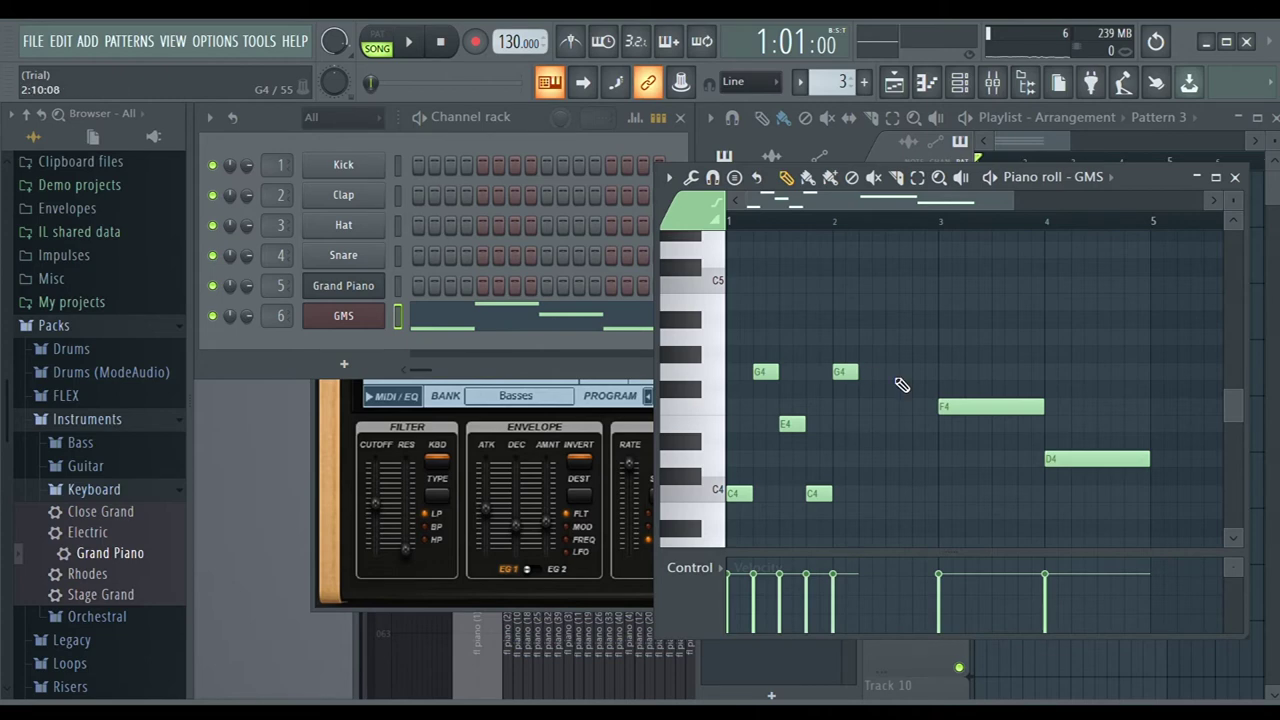
# Audition orders of the notes G4, B4 and D5 on the GMS bass to find a melody for bar 2
pyautogui.press('v')
pyautogui.press('b')
pyautogui.press('b')
pyautogui.press('b')
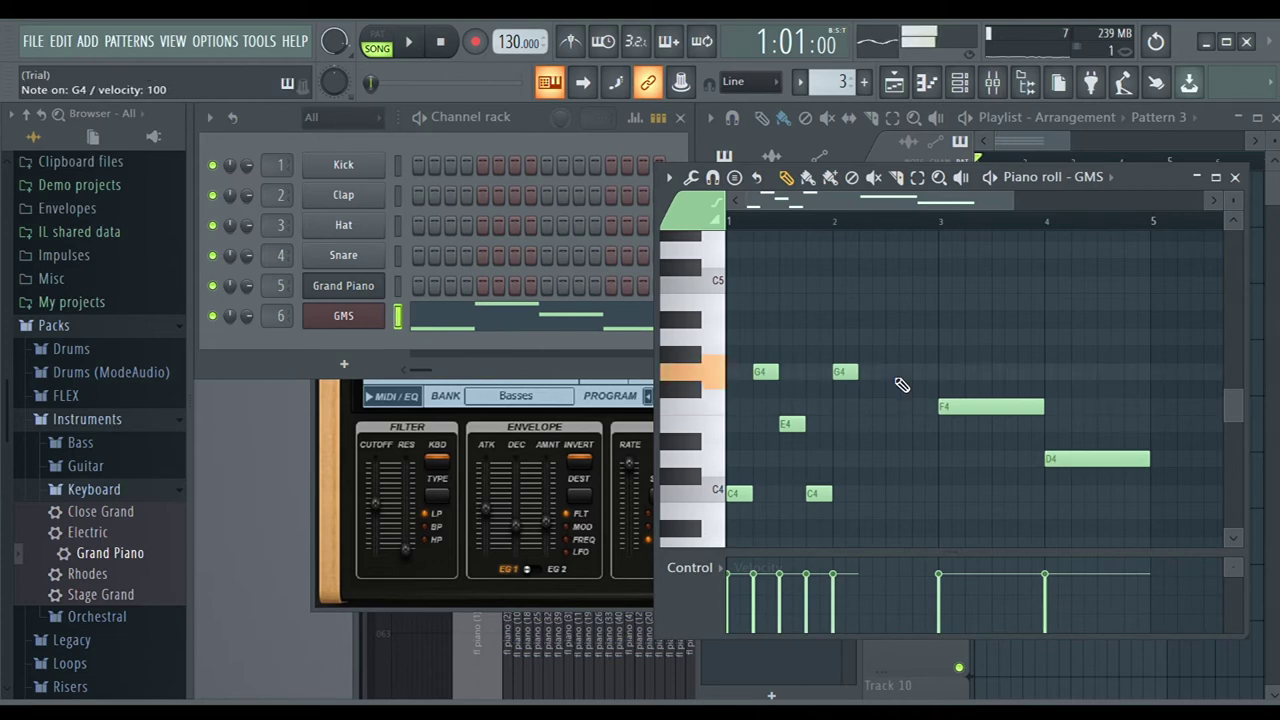
pyautogui.press('m')
pyautogui.press('.')
pyautogui.press('m')
pyautogui.press('b')
pyautogui.press('.')
pyautogui.press('m')
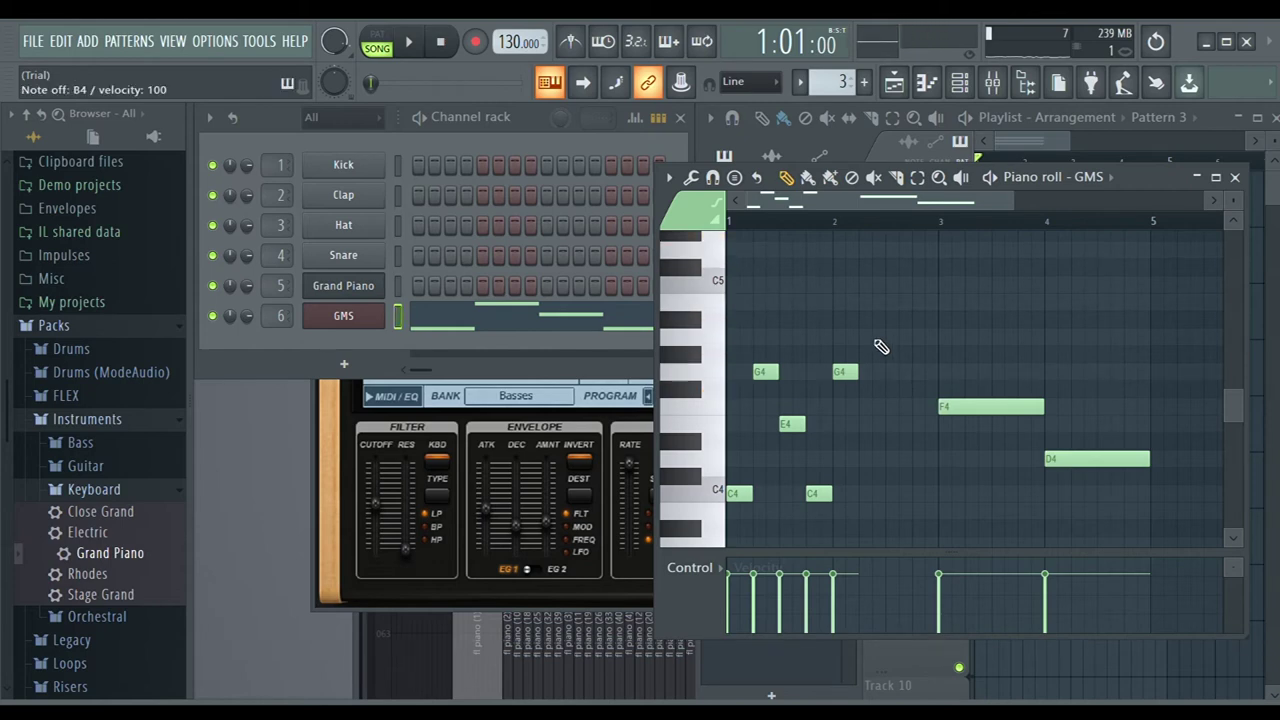
pyautogui.press('b')
pyautogui.press('.')
pyautogui.press('m')
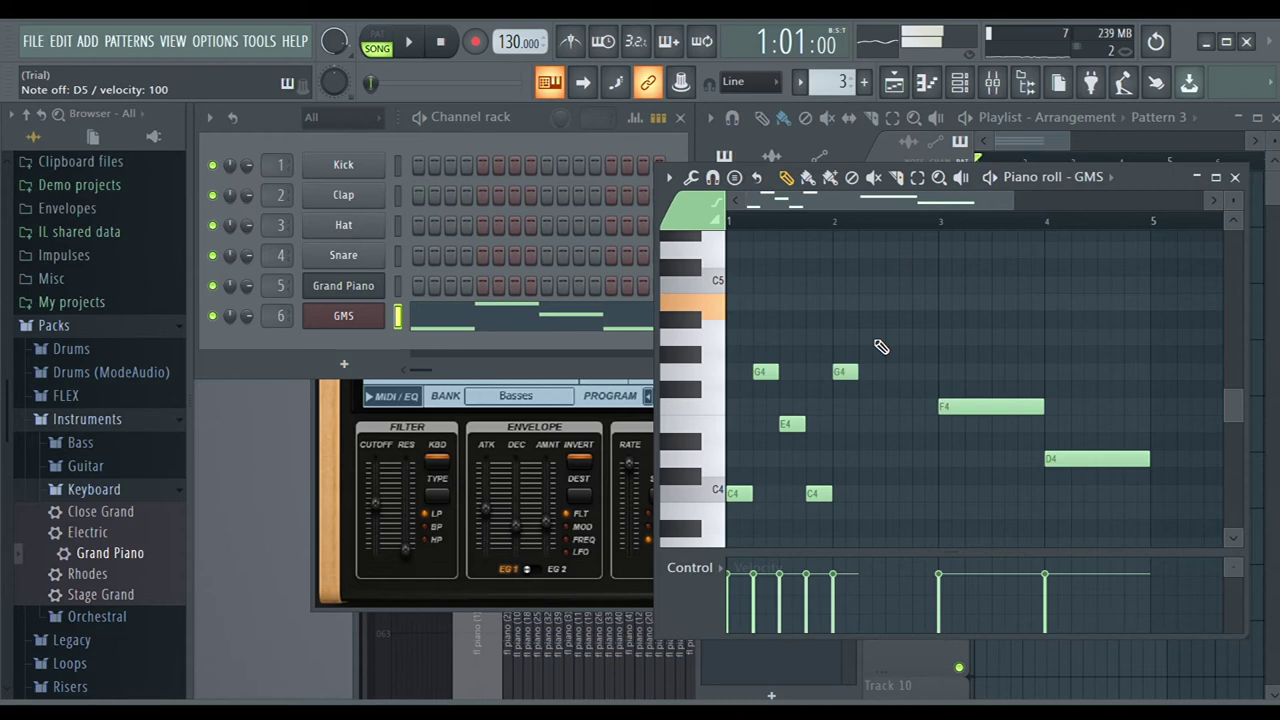
pyautogui.press('b')
pyautogui.press('b')
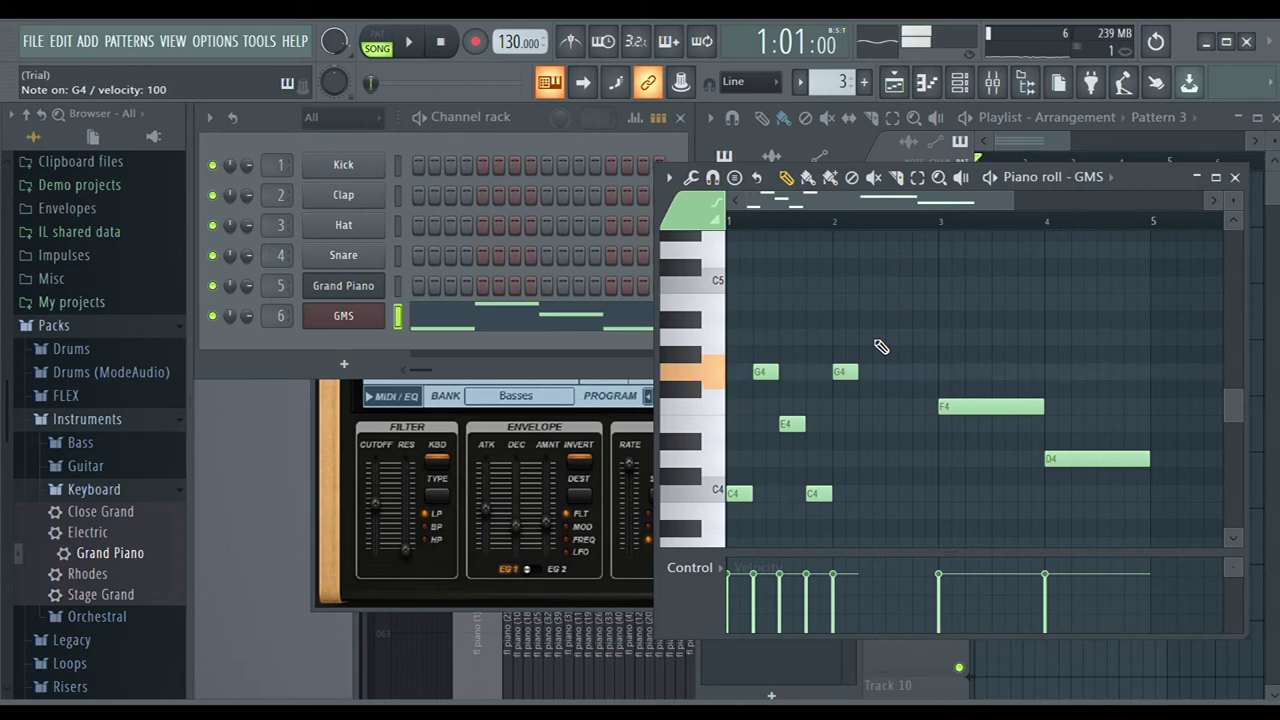
pyautogui.press('m')
pyautogui.press('b')
pyautogui.press('.')
pyautogui.press('.')
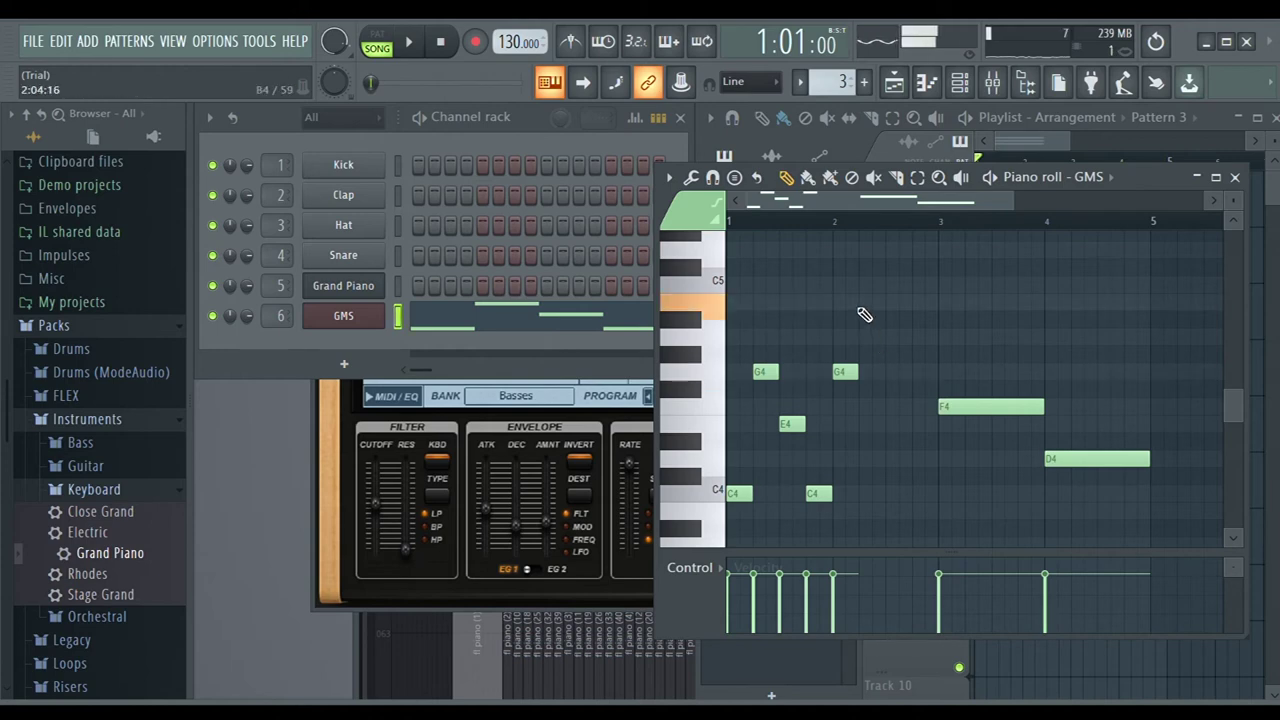
# Add one-beat notes B4, G4 and D5 on beats 2, 3 and 4 of bar 2, and play Pattern 3 on its own
pyautogui.click(864, 304)
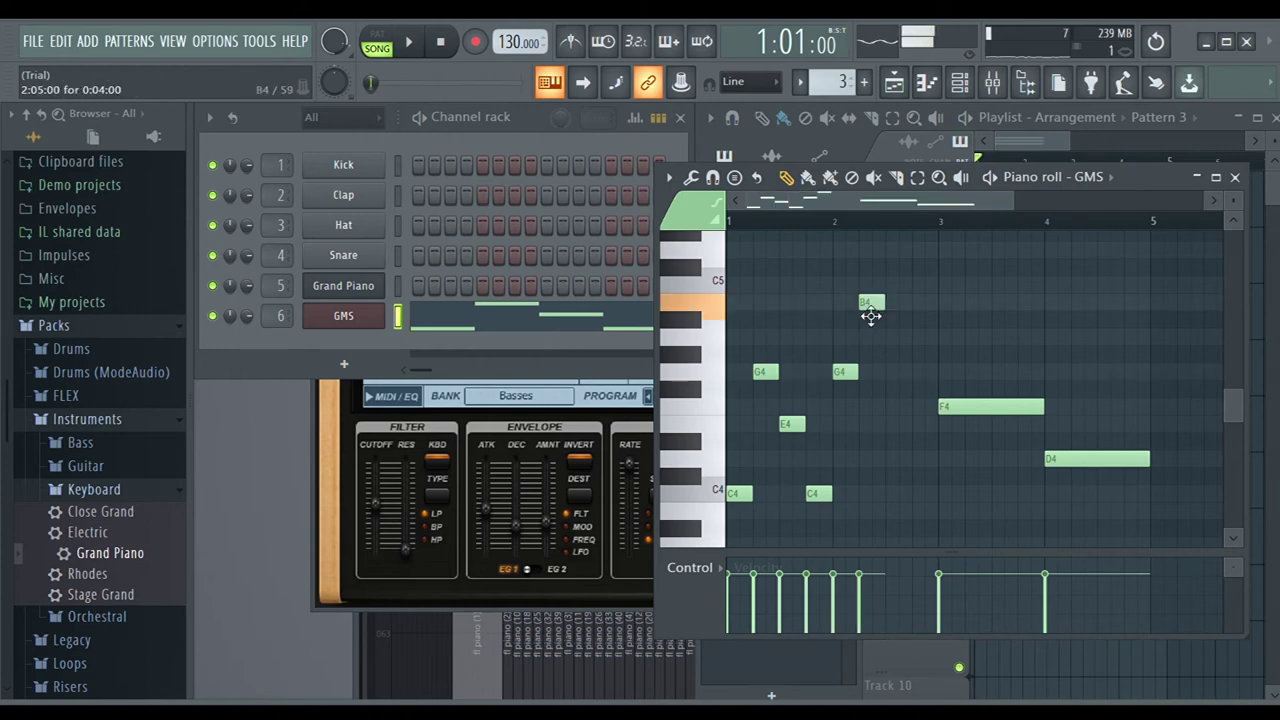
pyautogui.click(891, 374)
pyautogui.click(915, 254)
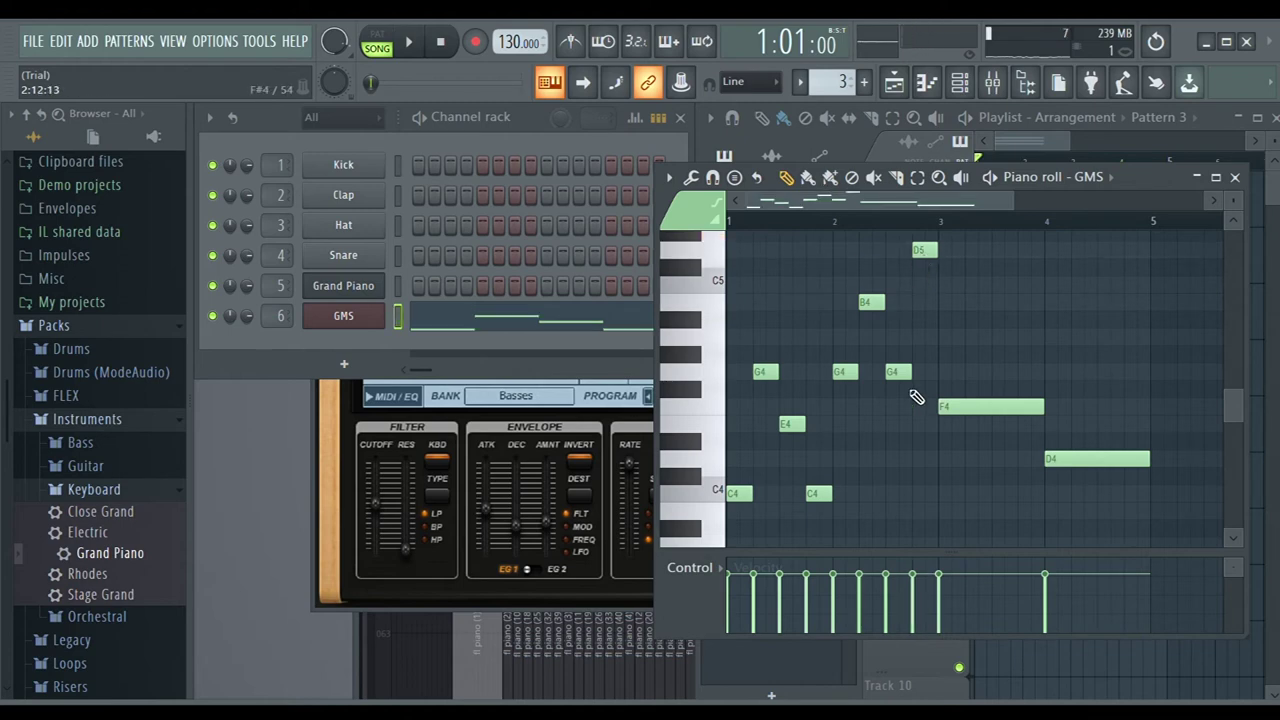
pyautogui.click(379, 40)
pyautogui.press('space')
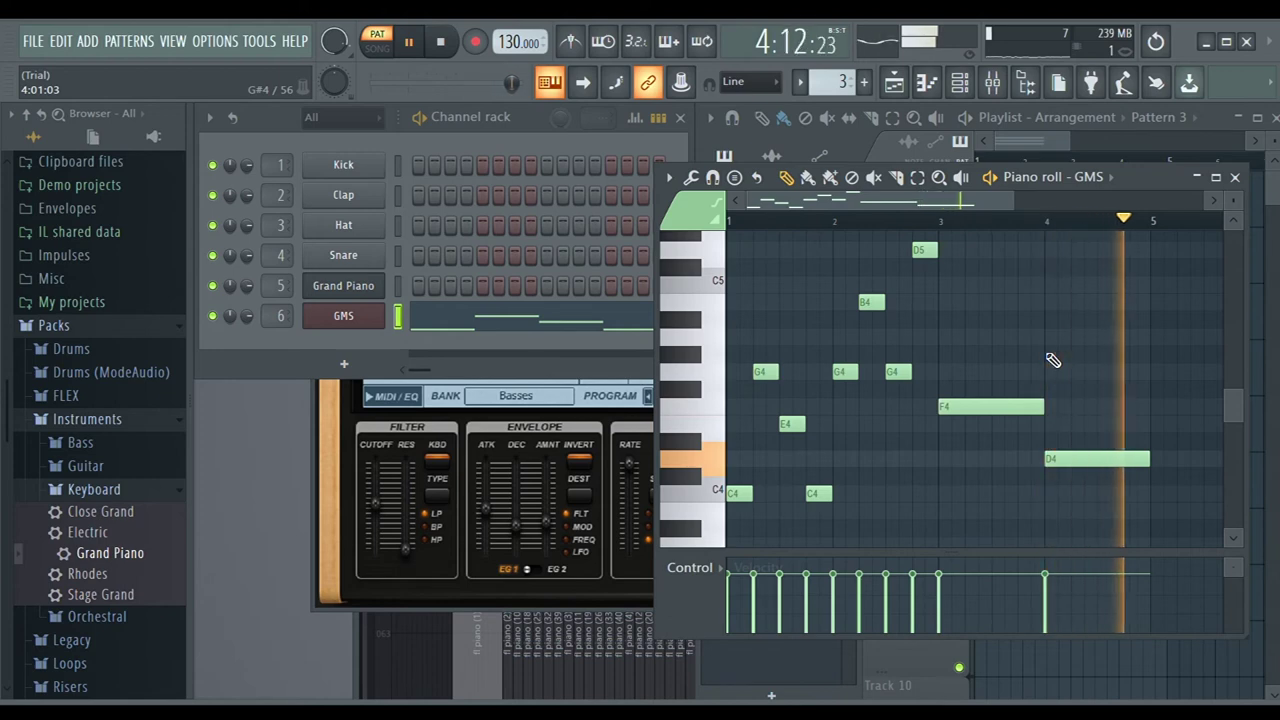
pyautogui.press('space')
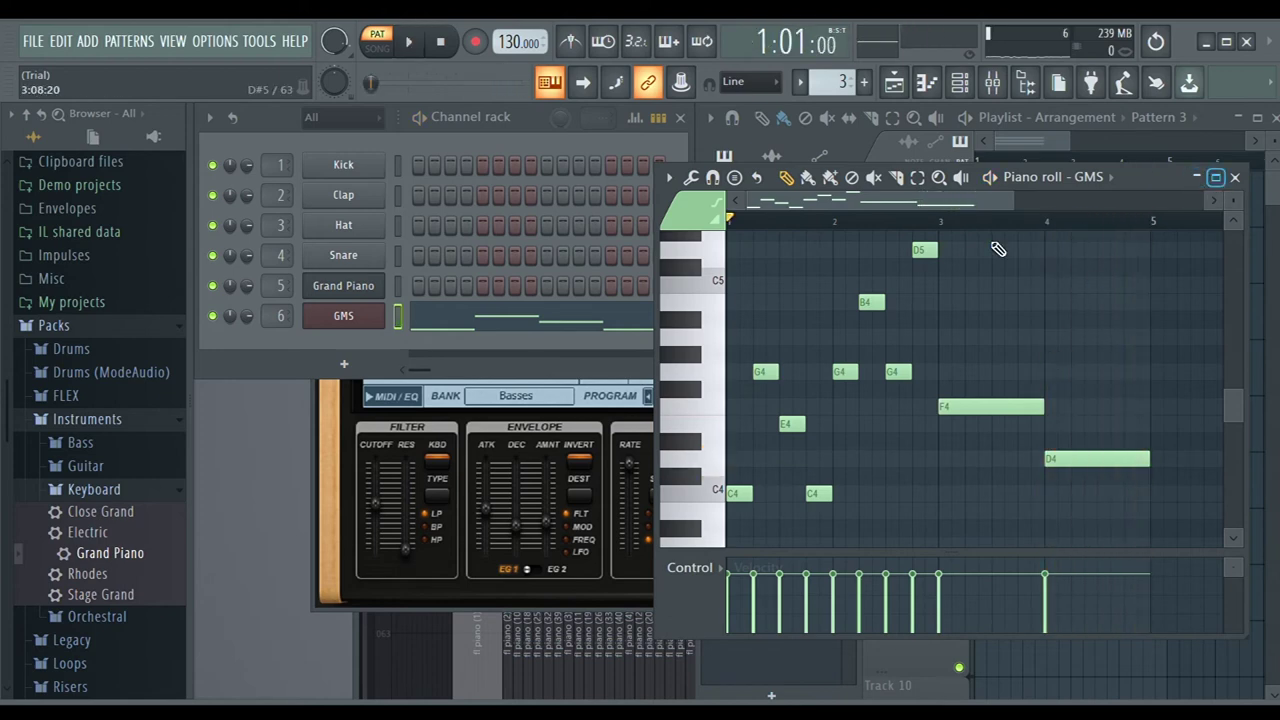
# Open the mixer at Insert 5 for the Grand Piano, maximize it and load the Hardcore effect into the first slot
pyautogui.doubleClick(274, 287)
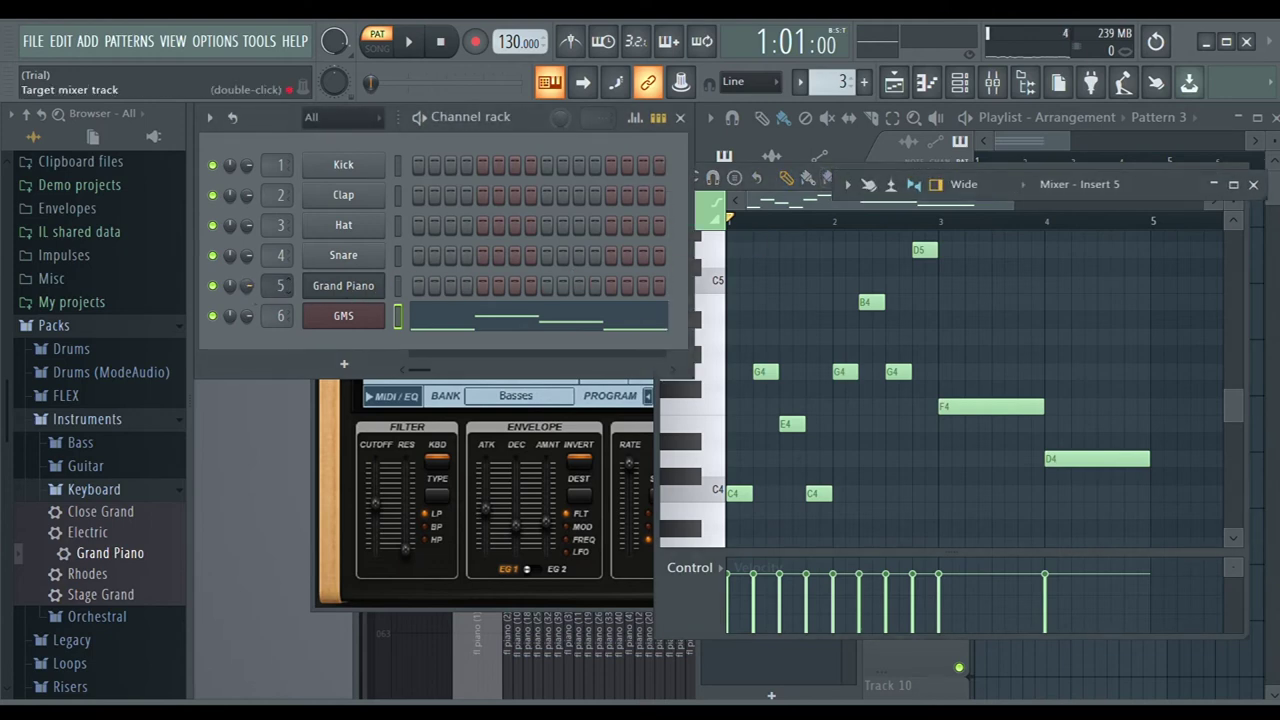
pyautogui.click(1233, 185)
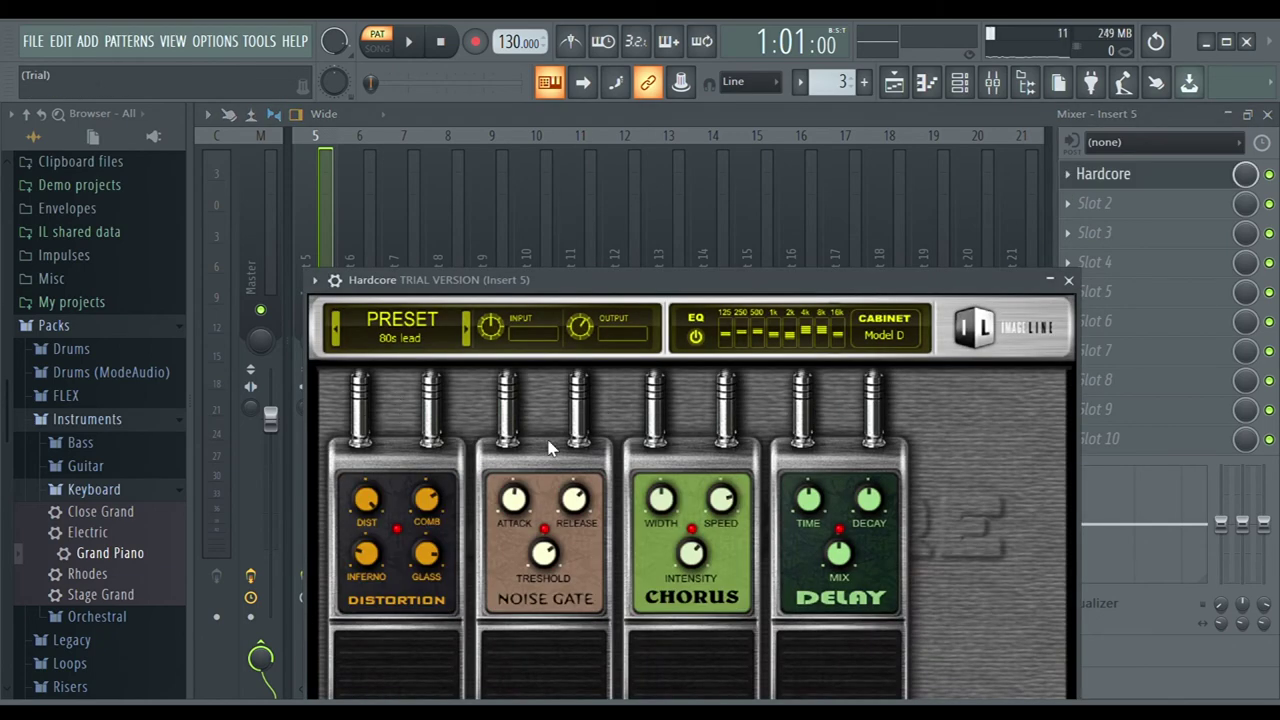
pyautogui.press('space')
pyautogui.press('space')
# Play the arrangement in song mode, move the Hardcore window aside and lower the volume fader of Insert 5
pyautogui.click(377, 40)
pyautogui.press('space')
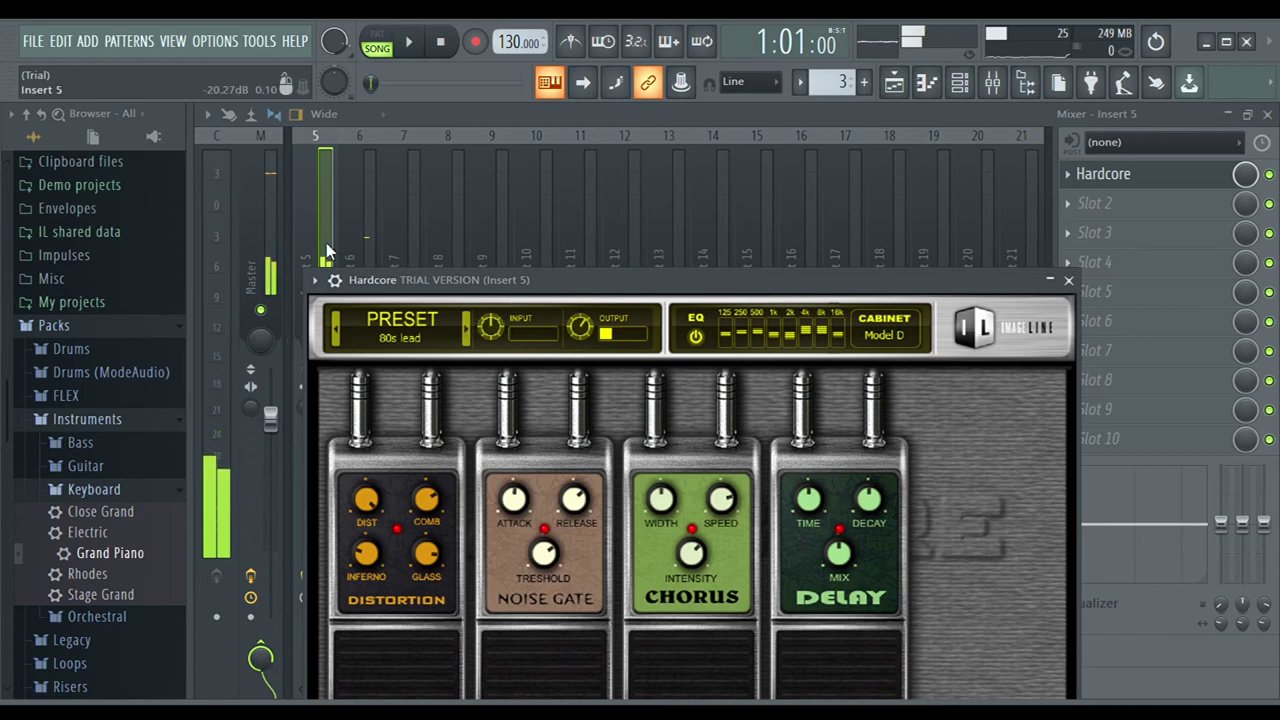
pyautogui.moveTo(377, 280); pyautogui.dragTo(577, 284)
pyautogui.moveTo(325, 418); pyautogui.dragTo(325, 467)
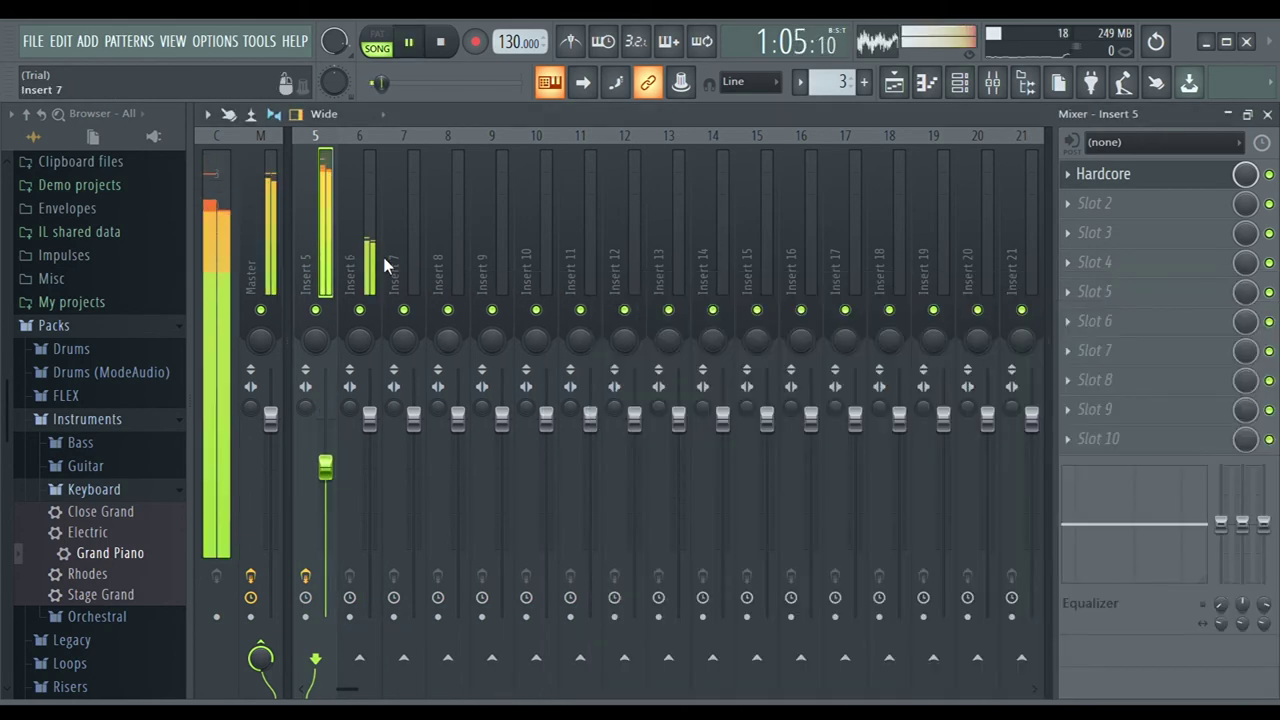
# Open the Hardcore effect on Insert 5, move its window up and open its presets library
pyautogui.click(1097, 178)
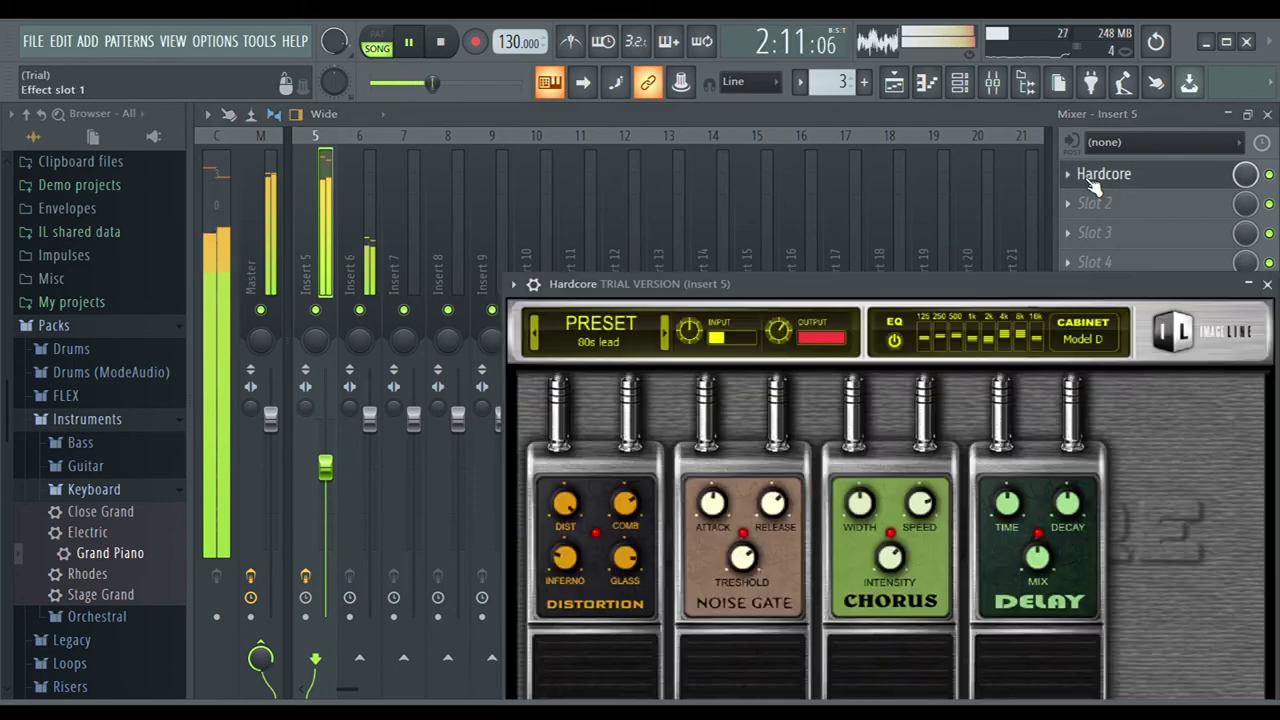
pyautogui.click(646, 337)
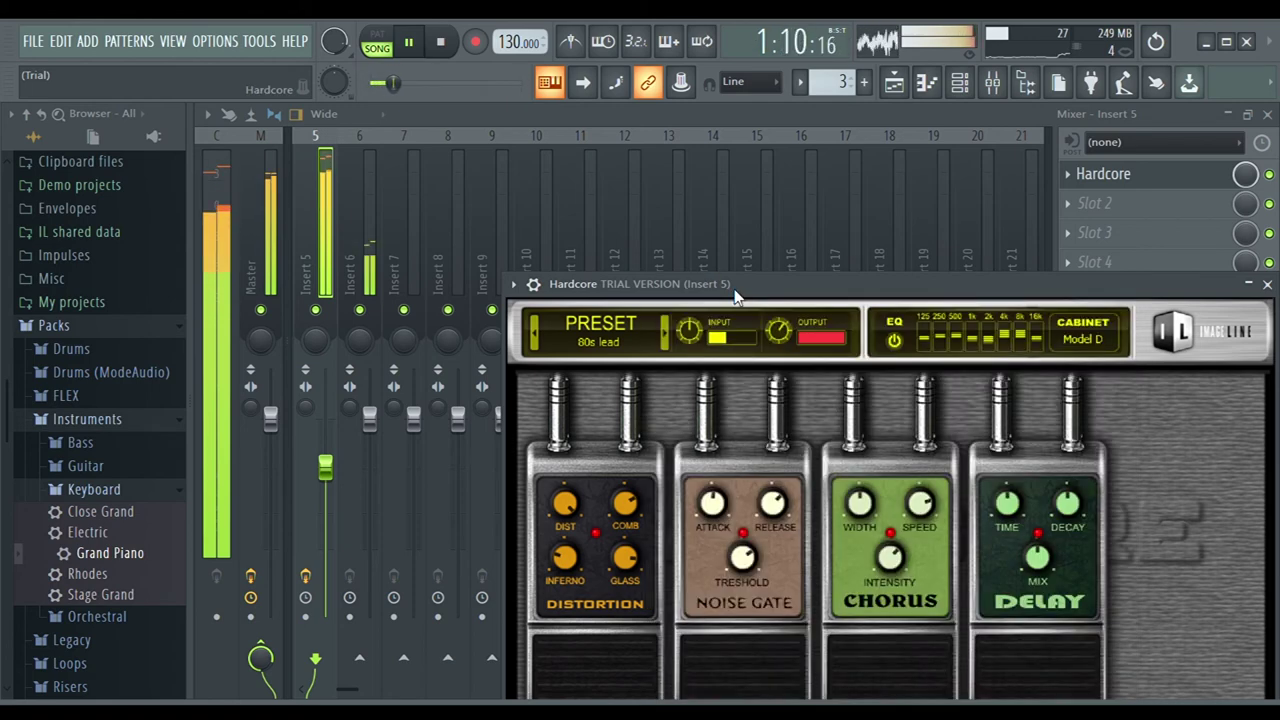
pyautogui.moveTo(733, 286); pyautogui.dragTo(523, 196)
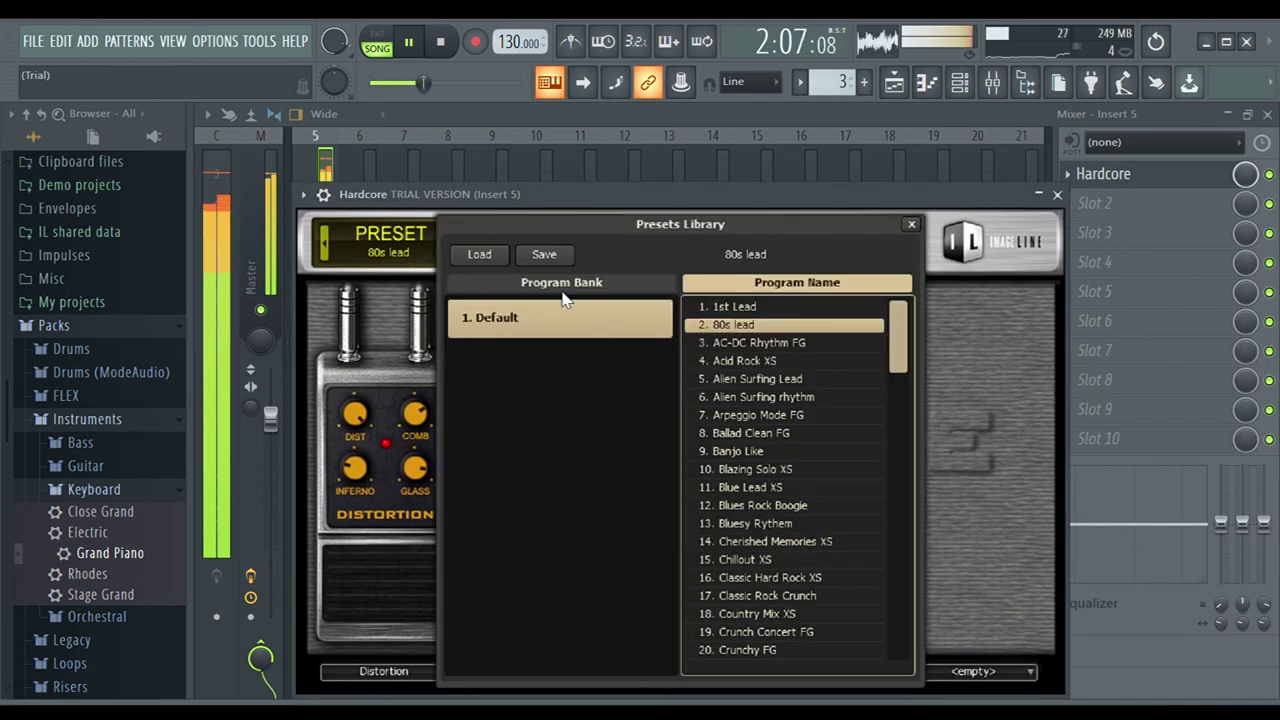
# Audition the Hardcore presets AC-DC Rhythm FG, Acid Rock XS, Alien Surfing Lead and Alien Surfing rhythm
pyautogui.click(760, 342)
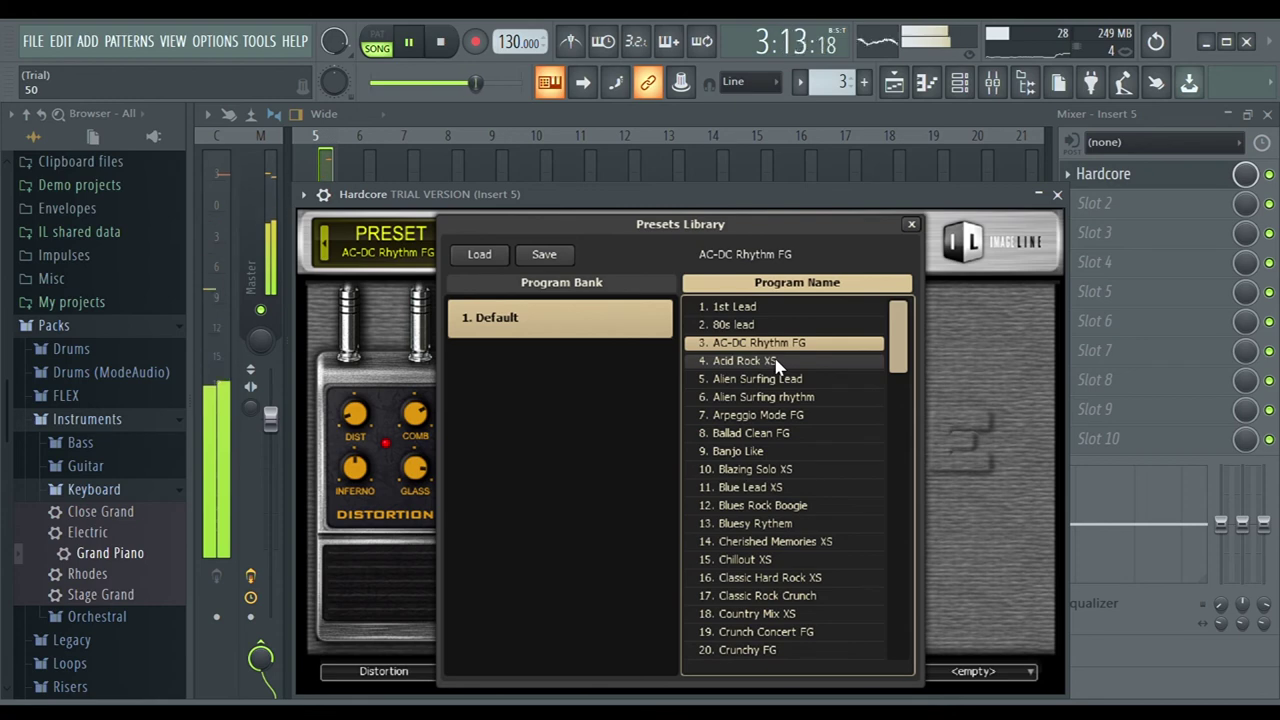
pyautogui.click(774, 362)
pyautogui.click(772, 380)
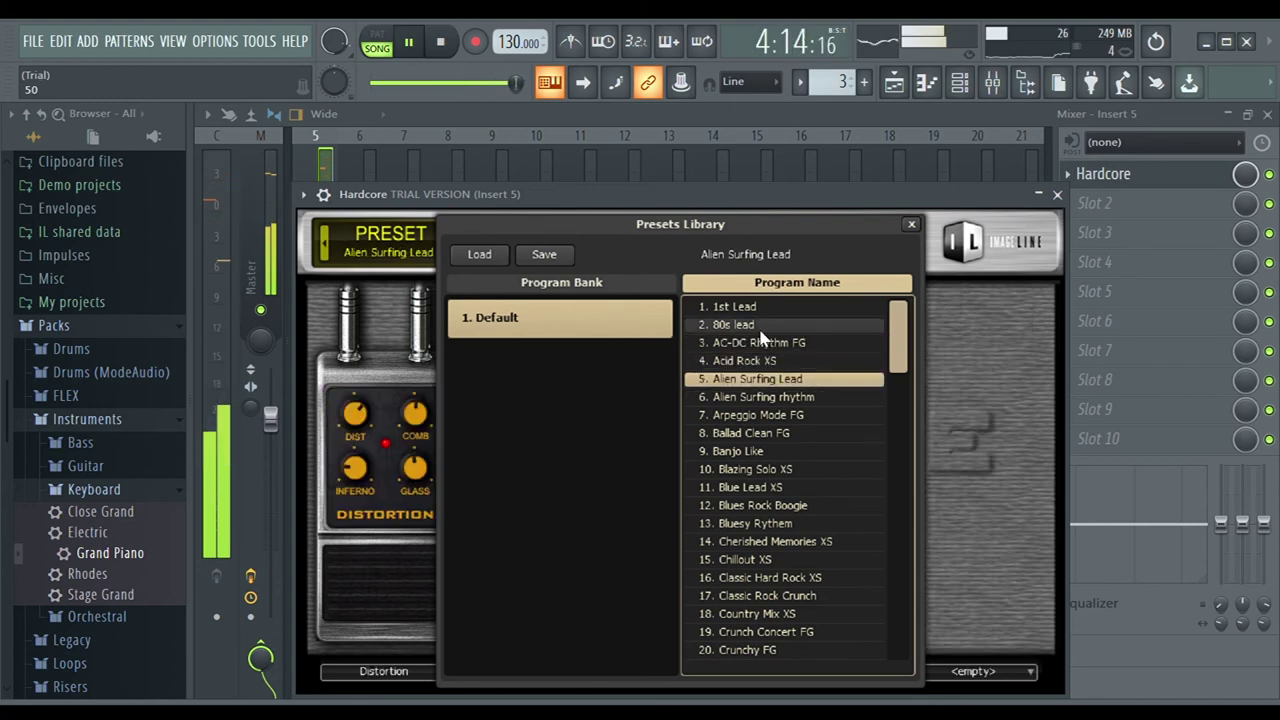
pyautogui.click(765, 397)
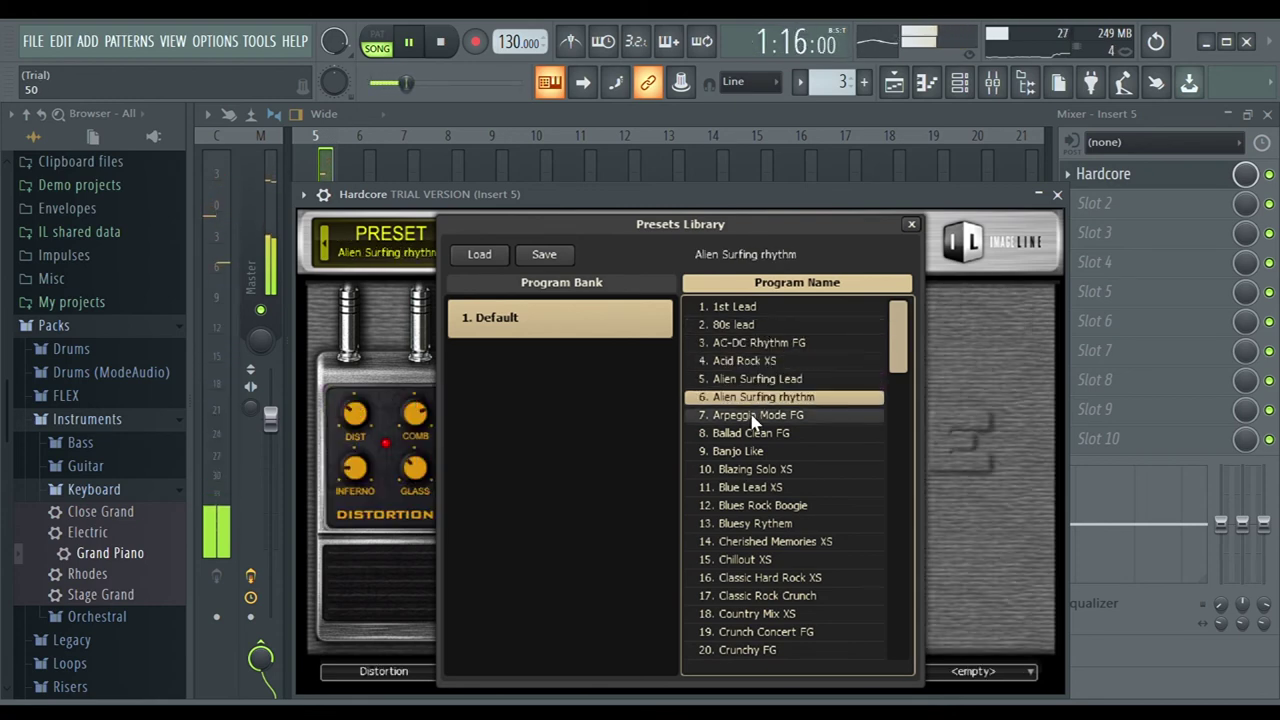
# Compare the presets Arpeggio Mode FG and Ballad Clean FG, keep Arpeggio Mode FG and close the Hardcore effect
pyautogui.click(755, 418)
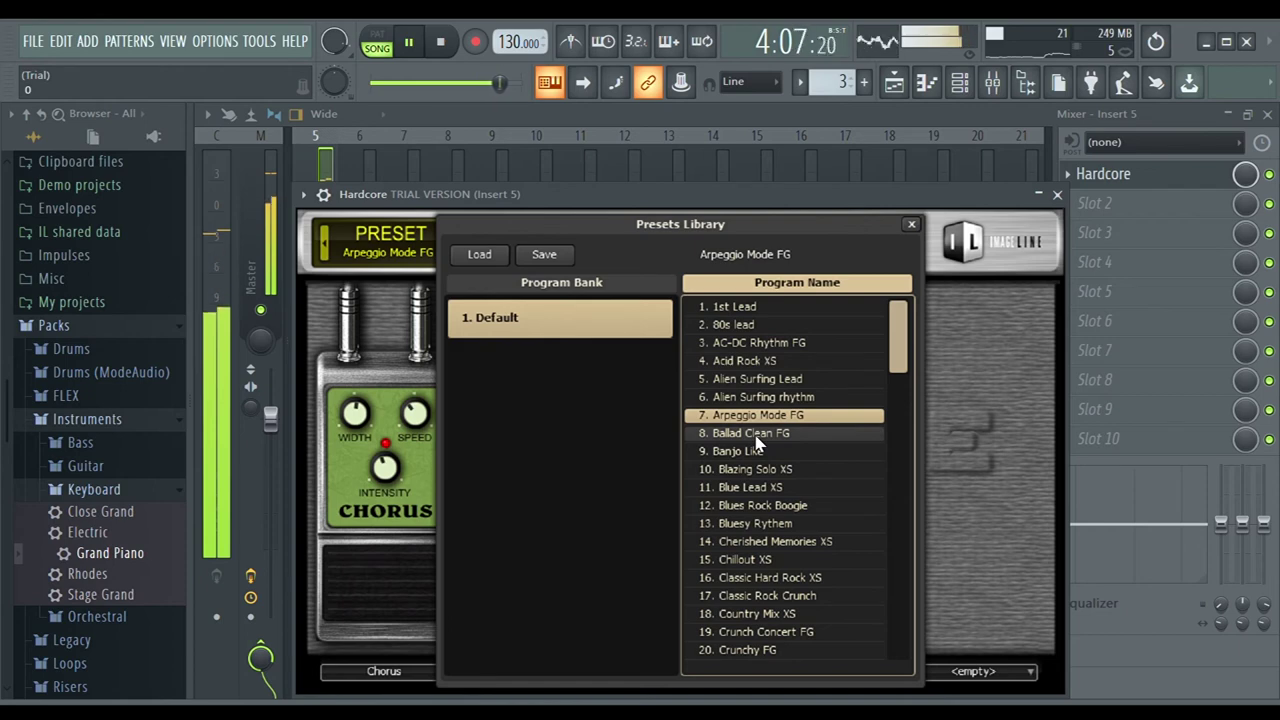
pyautogui.click(756, 438)
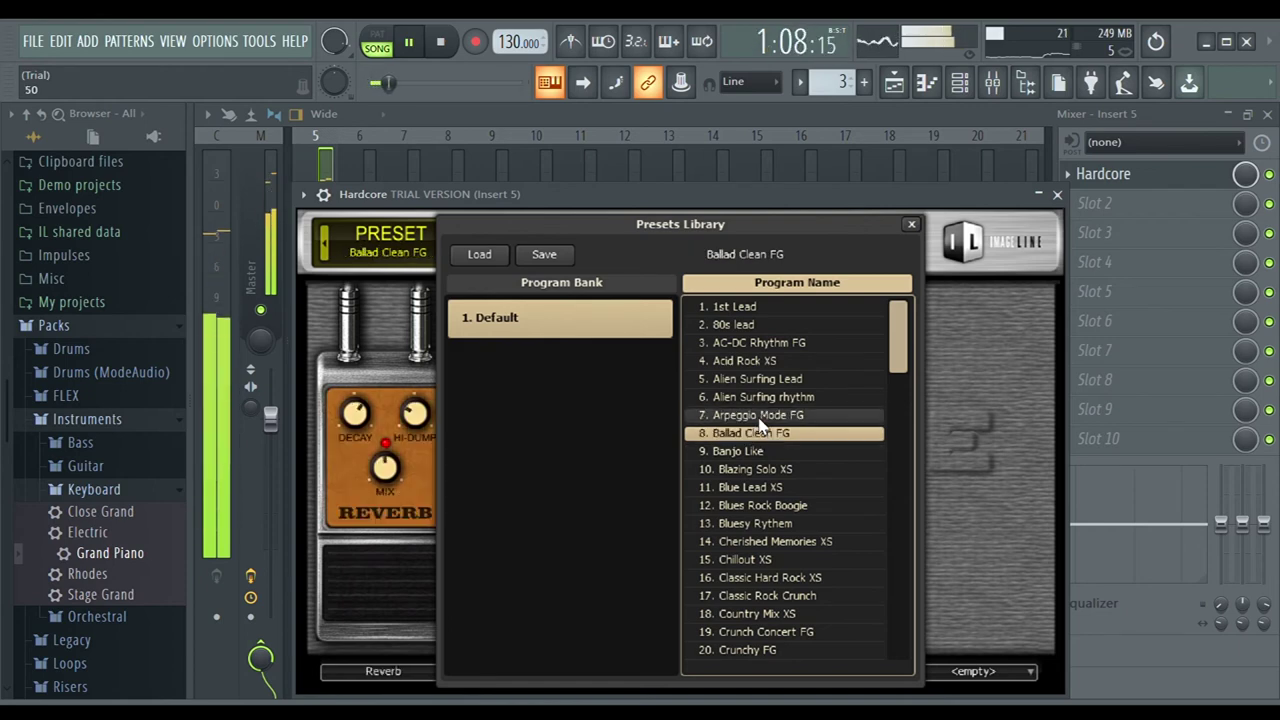
pyautogui.click(758, 416)
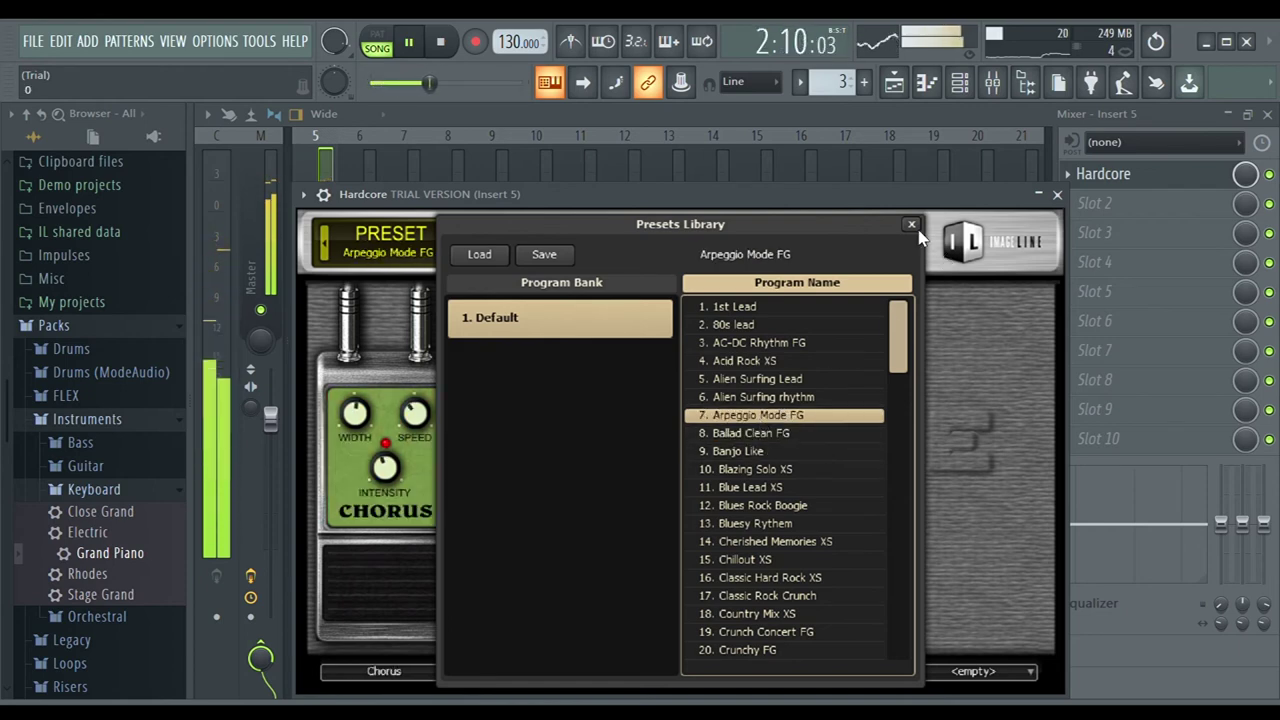
pyautogui.click(911, 225)
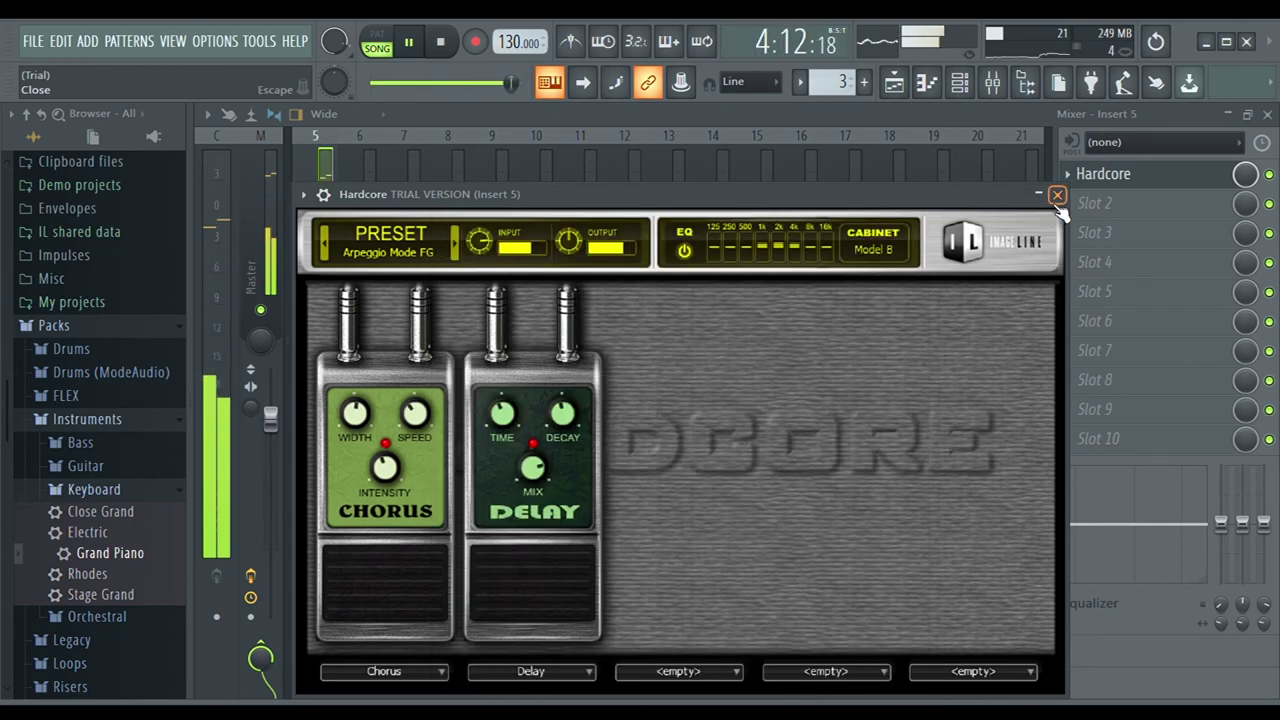
pyautogui.click(1057, 195)
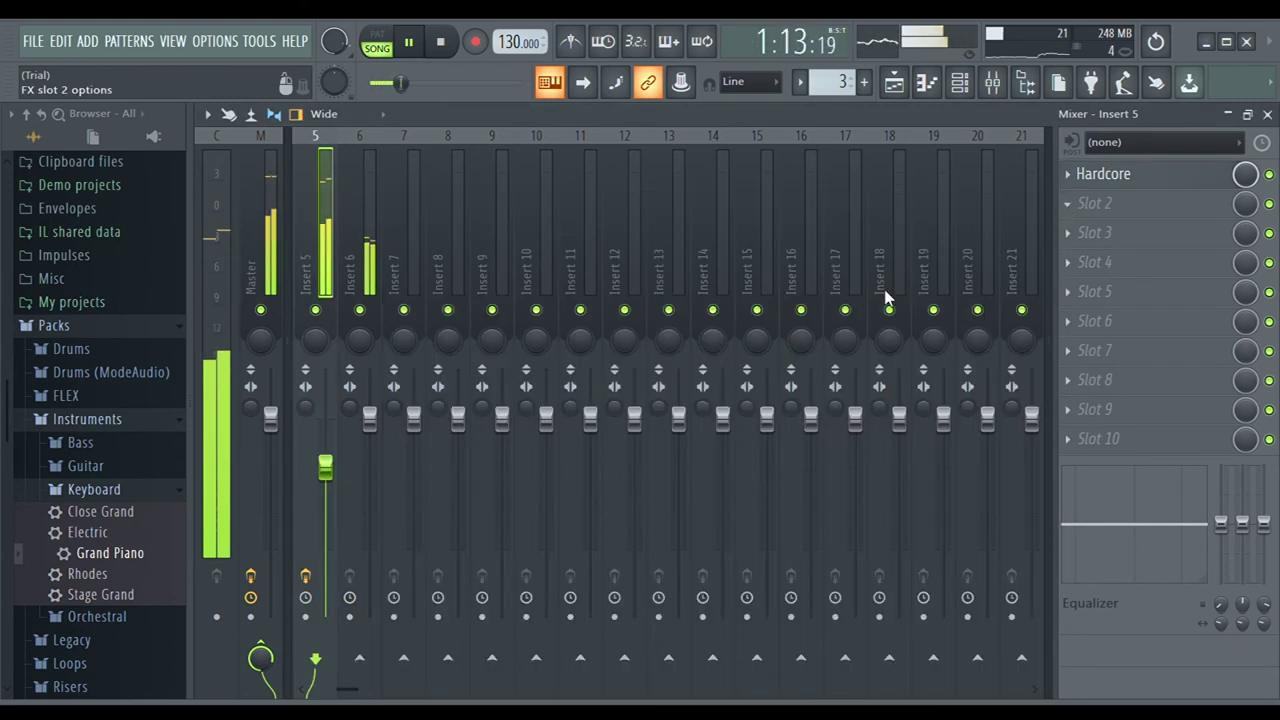
# Load Gross Beat into the second slot of Insert 5, move its window up and try the 1/4 Bt, 2 Beat and 1 Beat Gate presets
pyautogui.click(951, 265)
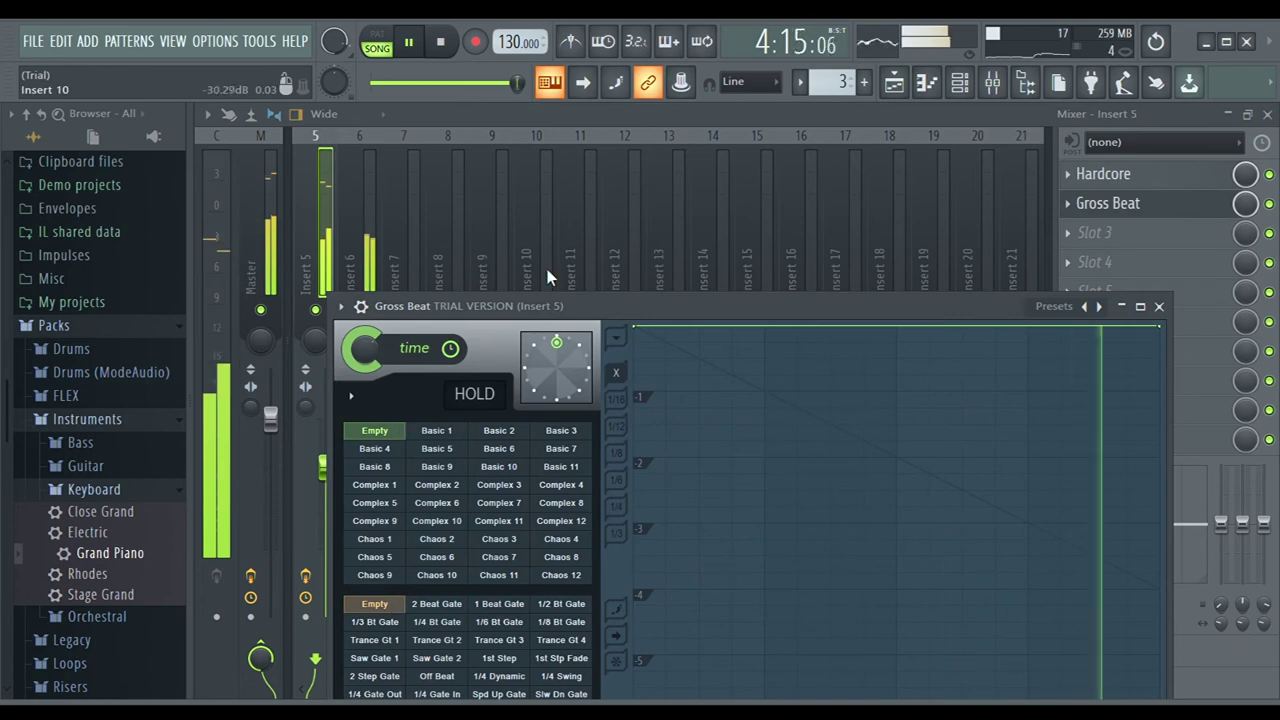
pyautogui.moveTo(657, 298); pyautogui.dragTo(662, 241)
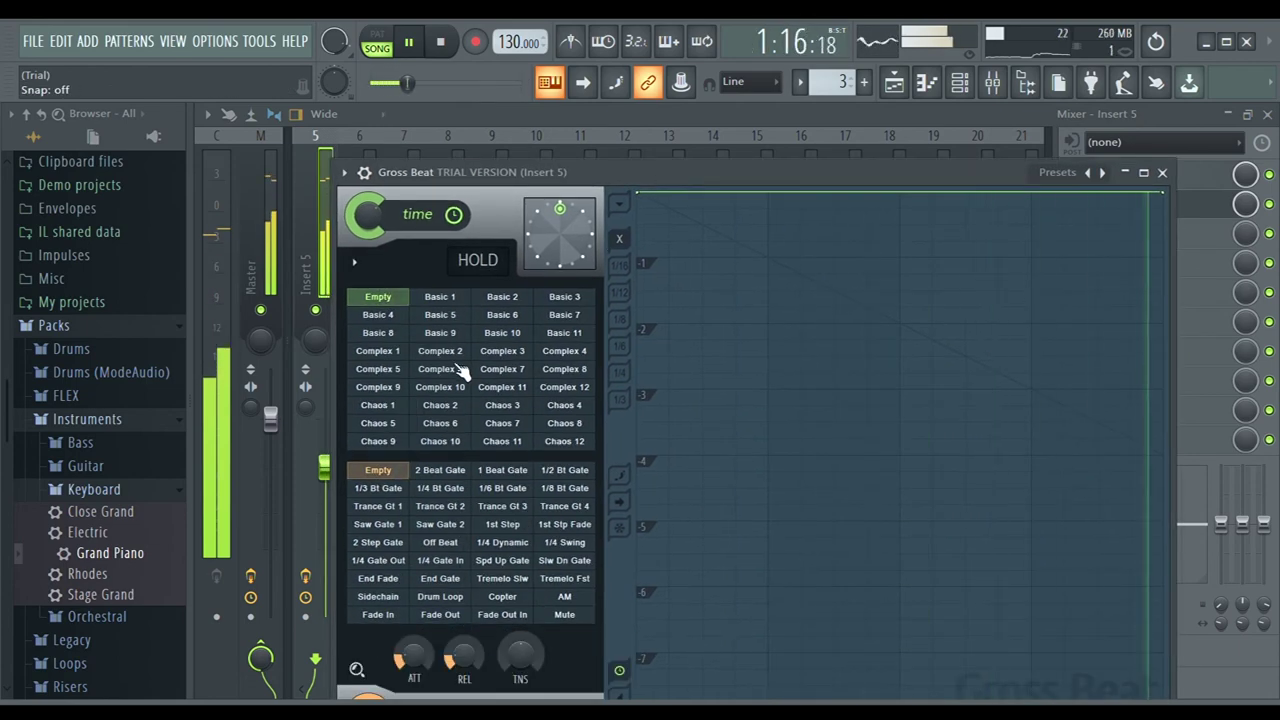
pyautogui.click(447, 493)
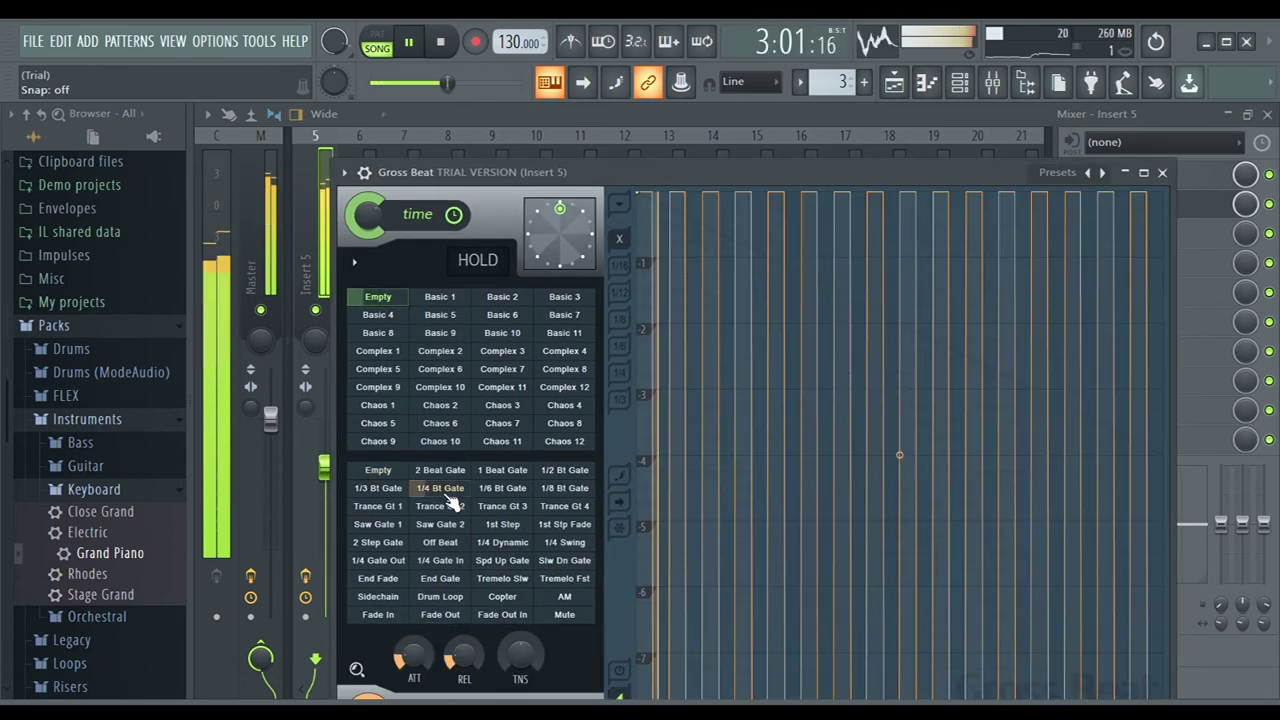
pyautogui.click(515, 490)
pyautogui.click(466, 473)
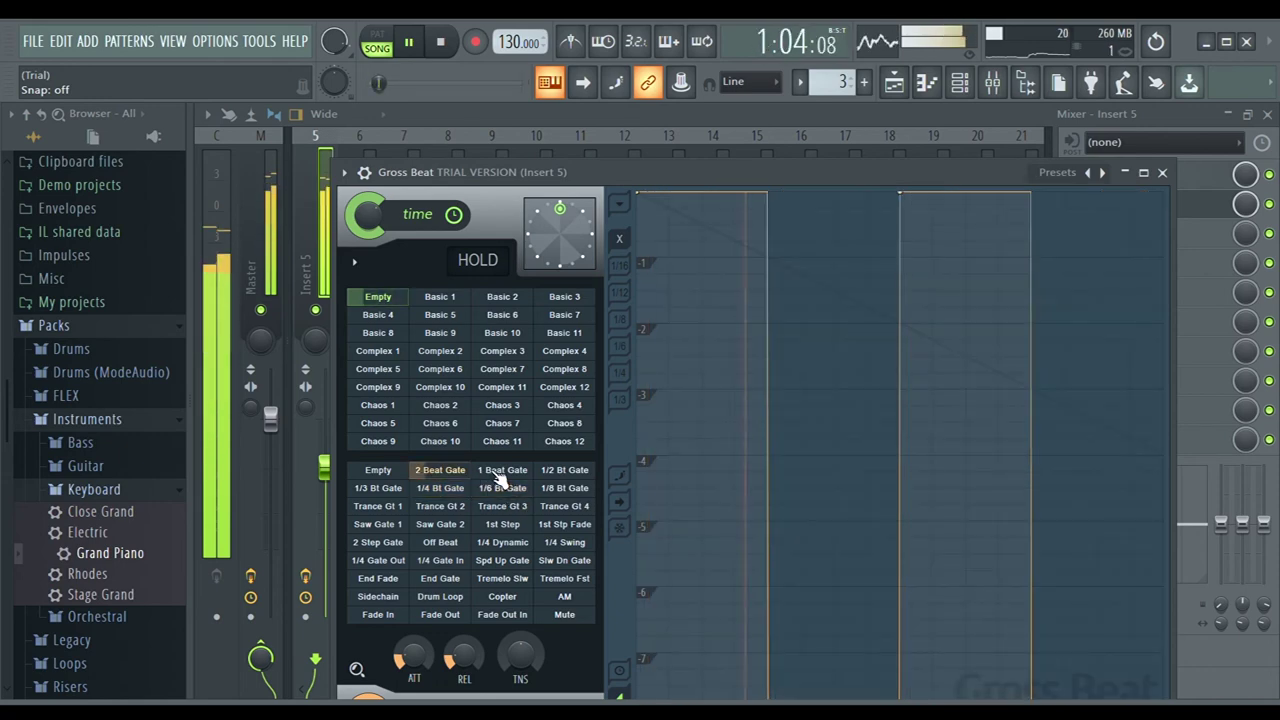
pyautogui.click(585, 481)
pyautogui.click(503, 474)
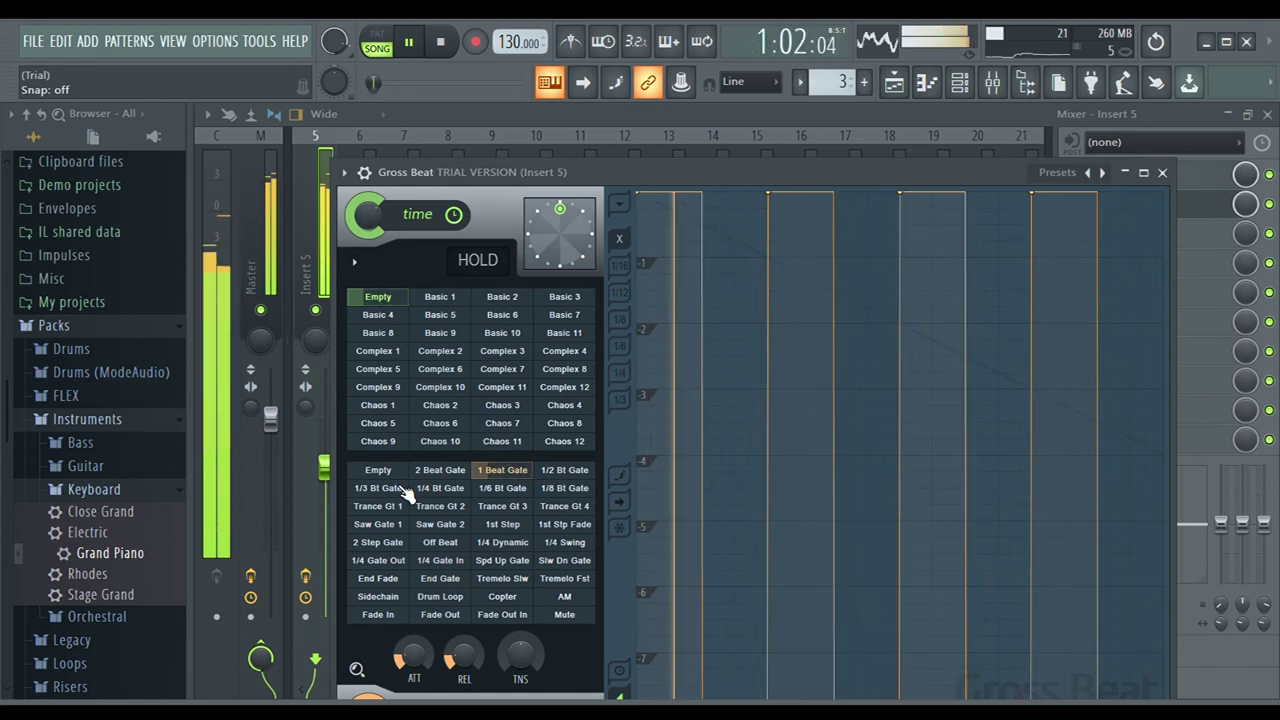
# Audition the Gross Beat volume presets Trance Gt 2, Saw Gate 2, Saw Gate 1 and Trance Gt 1
pyautogui.click(452, 514)
pyautogui.click(452, 508)
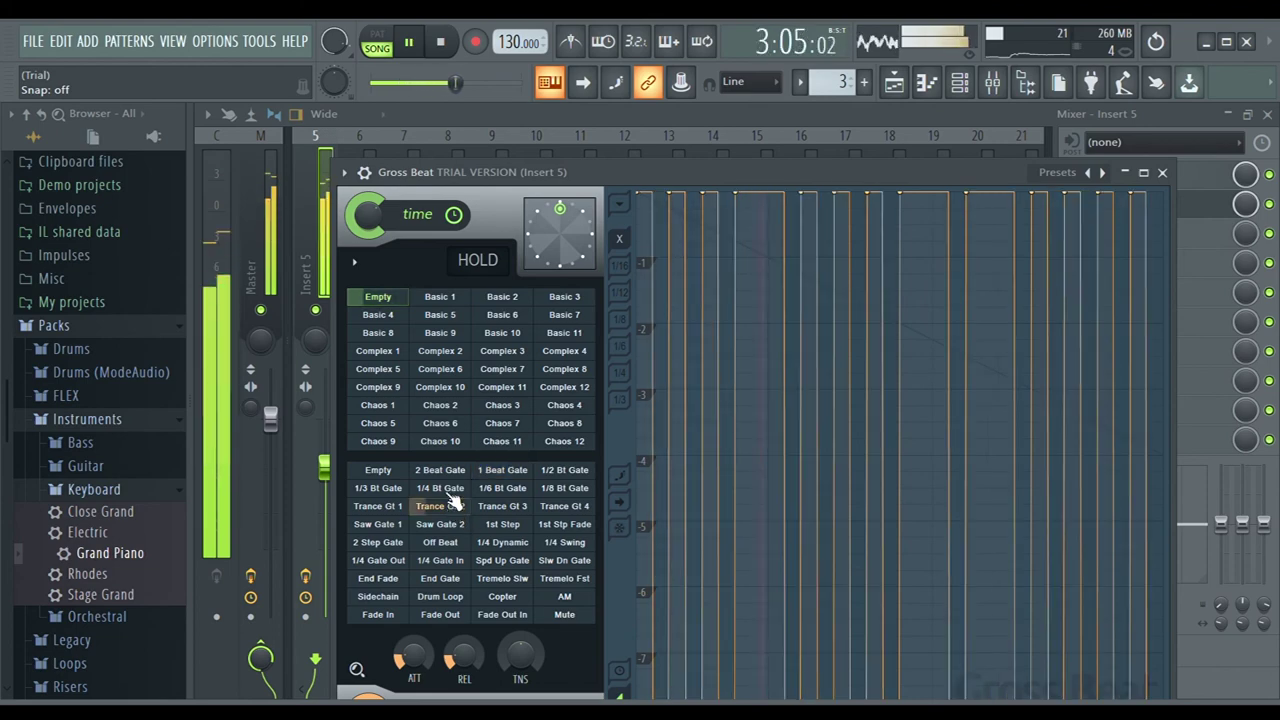
pyautogui.click(452, 523)
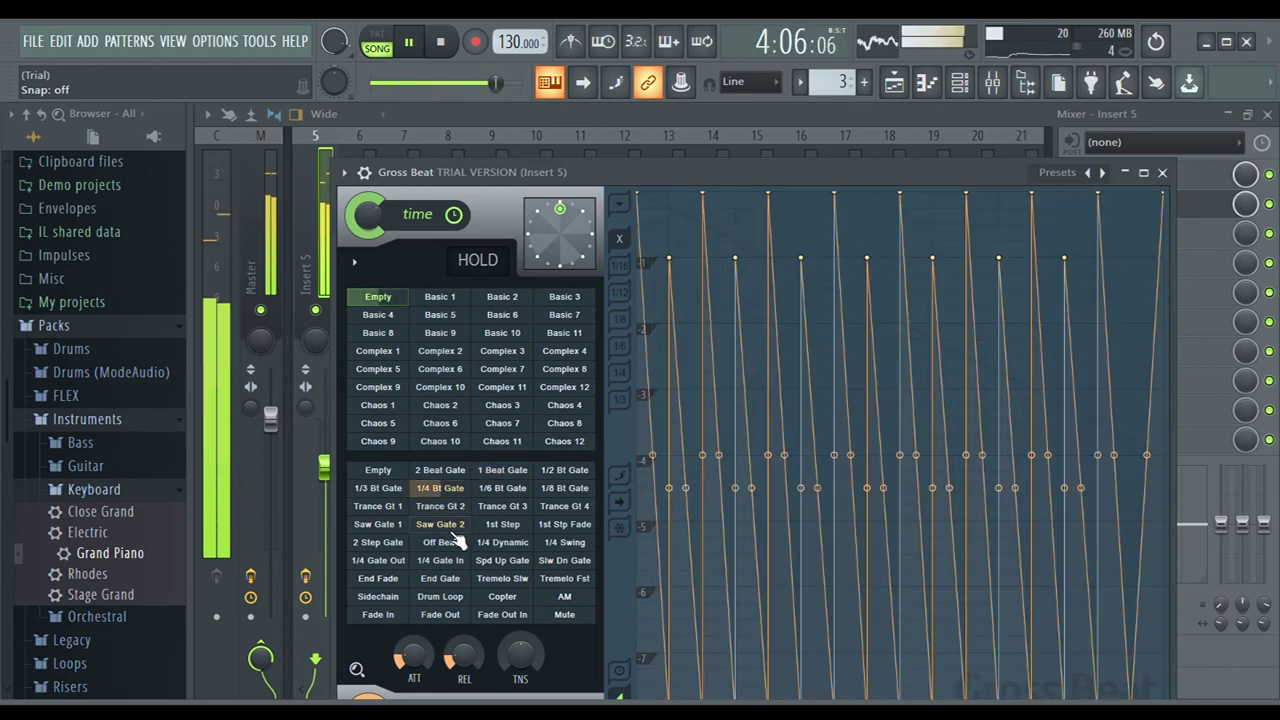
pyautogui.click(390, 527)
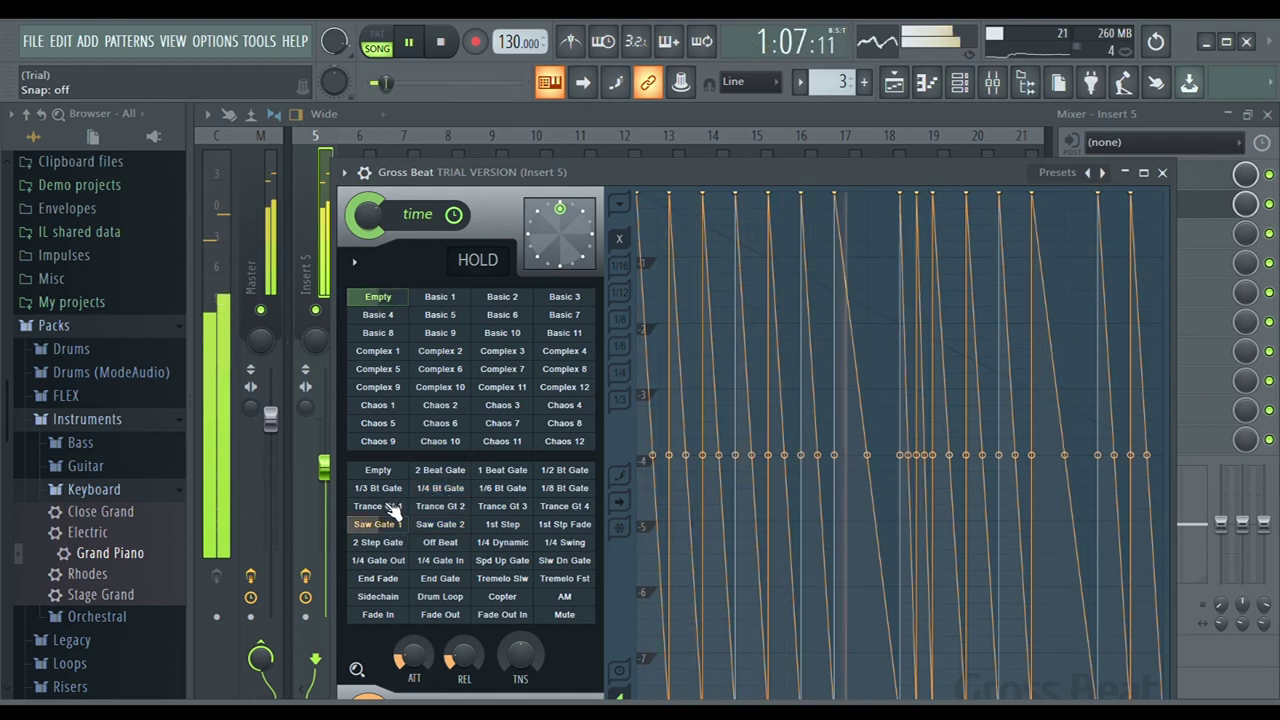
pyautogui.click(392, 508)
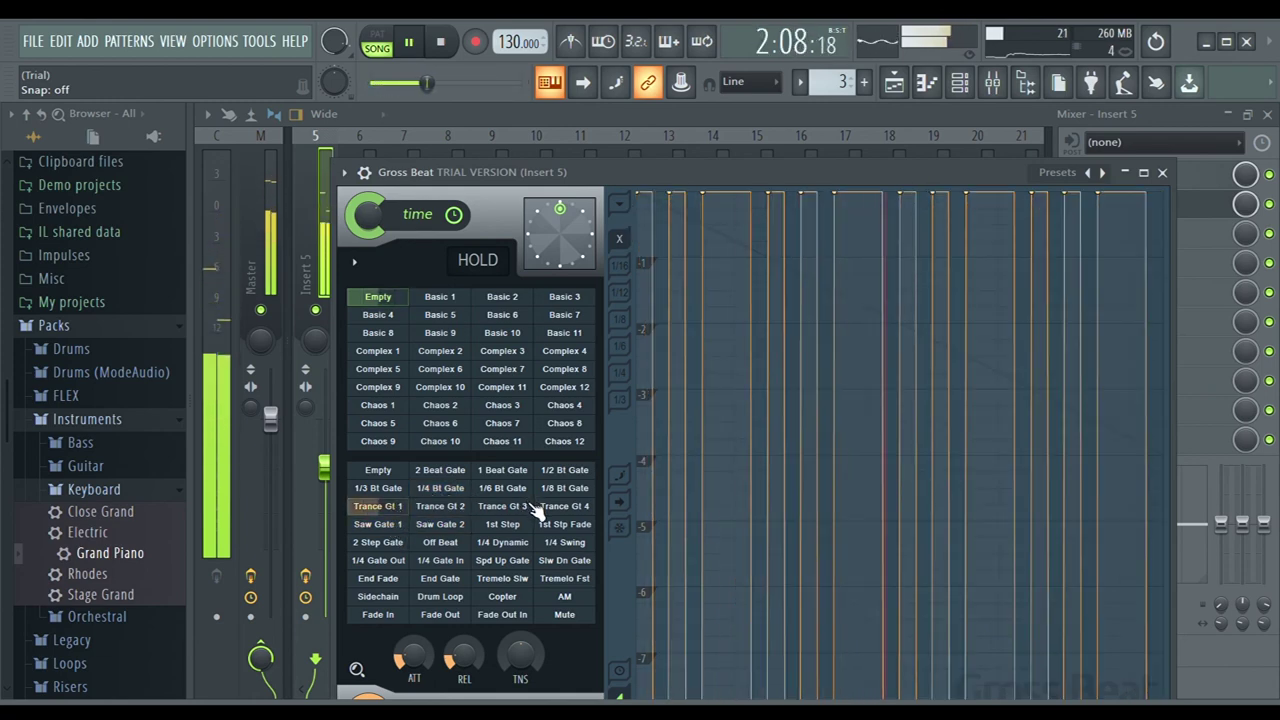
# Compare 2 Beat Gate with 1 Beat Gate in Gross Beat and keep 1 Beat Gate for the piano
pyautogui.click(445, 471)
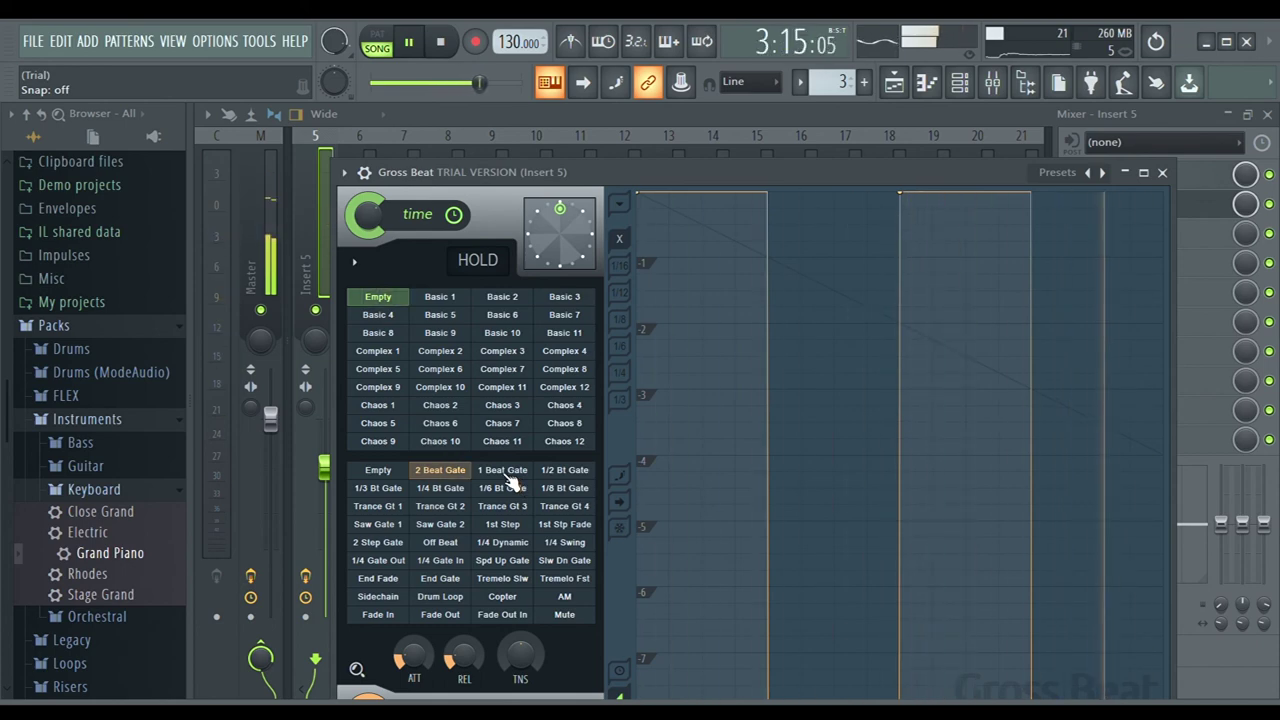
pyautogui.click(505, 472)
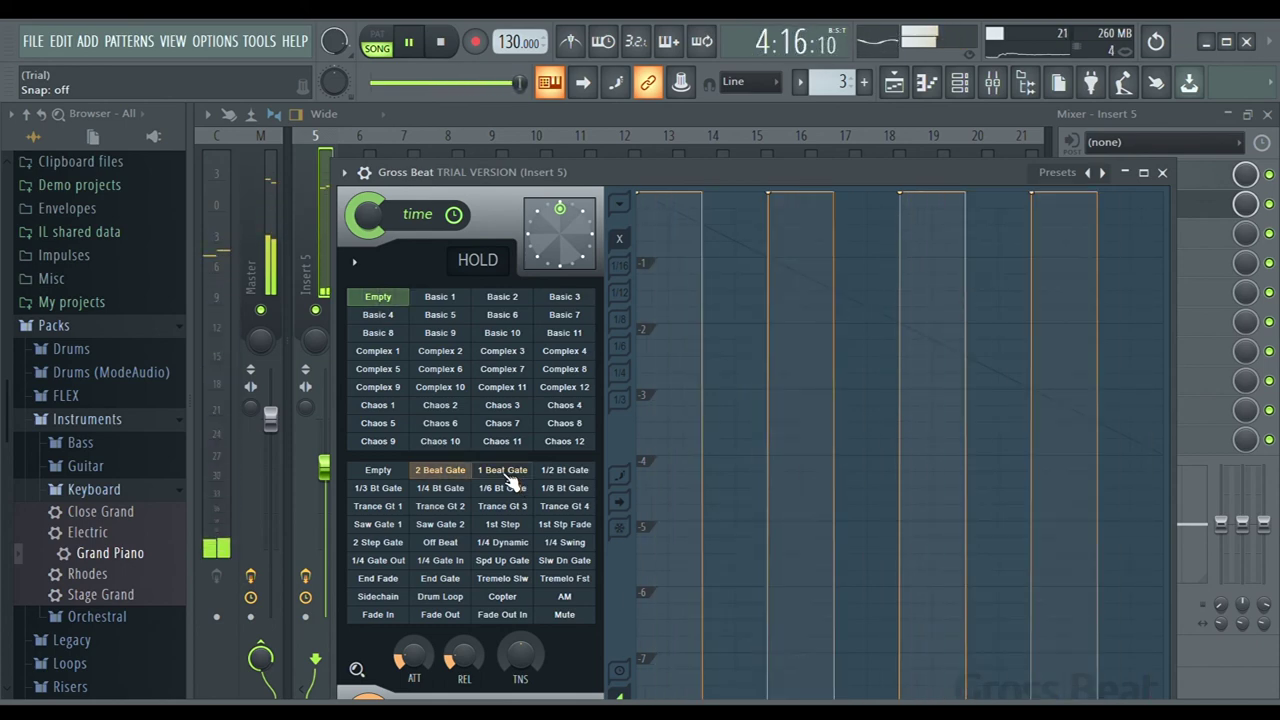
pyautogui.click(507, 477)
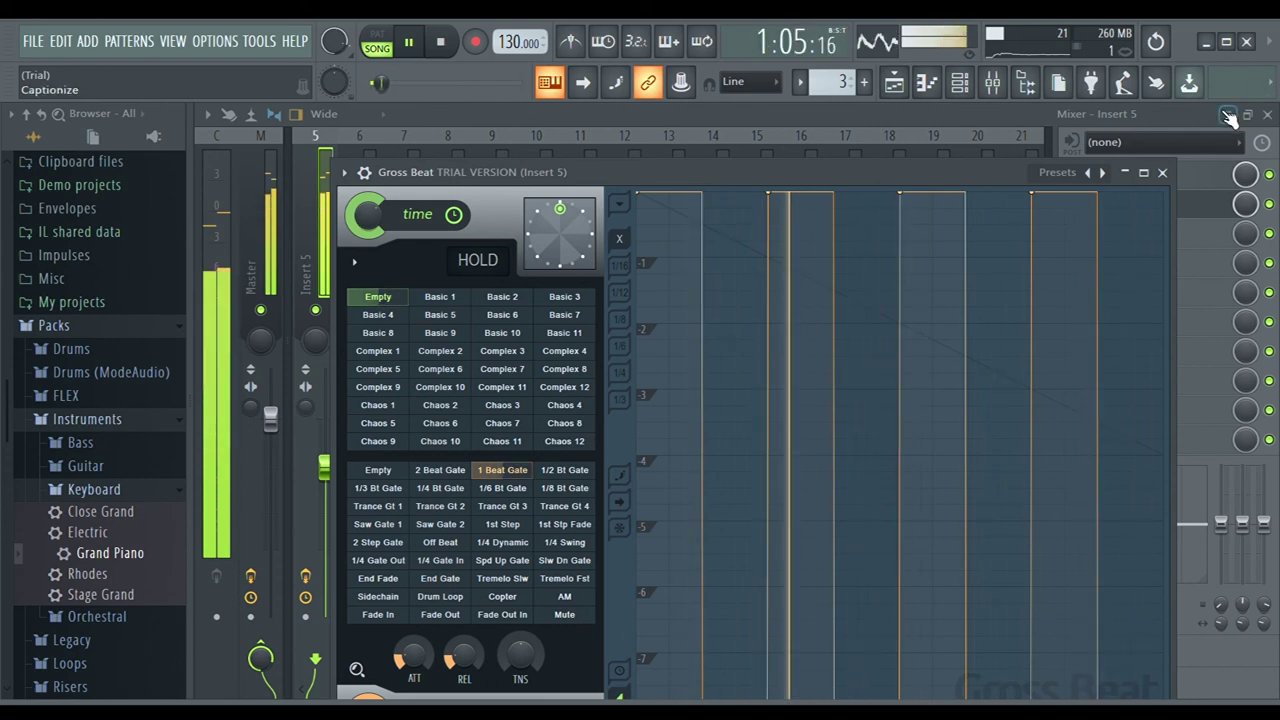
# Collapse the mixer and the Gross Beat window to uncover the channel rack and piano roll
pyautogui.click(1228, 115)
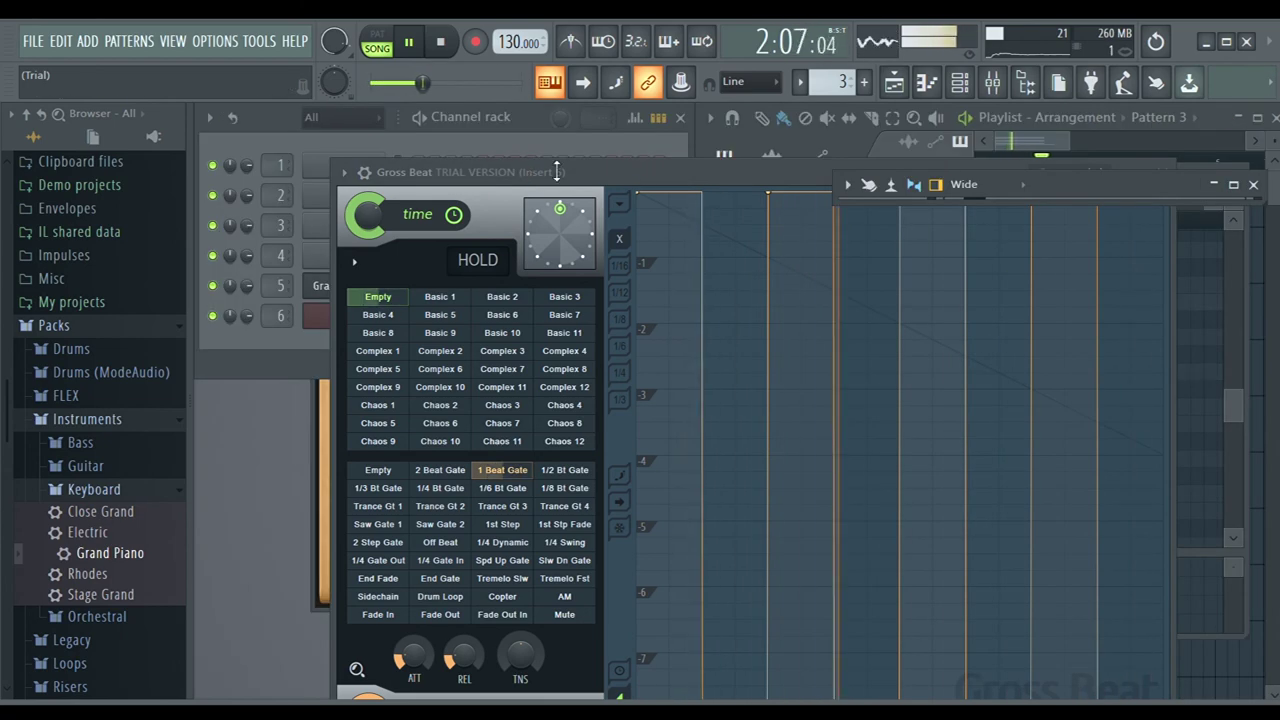
pyautogui.click(1213, 186)
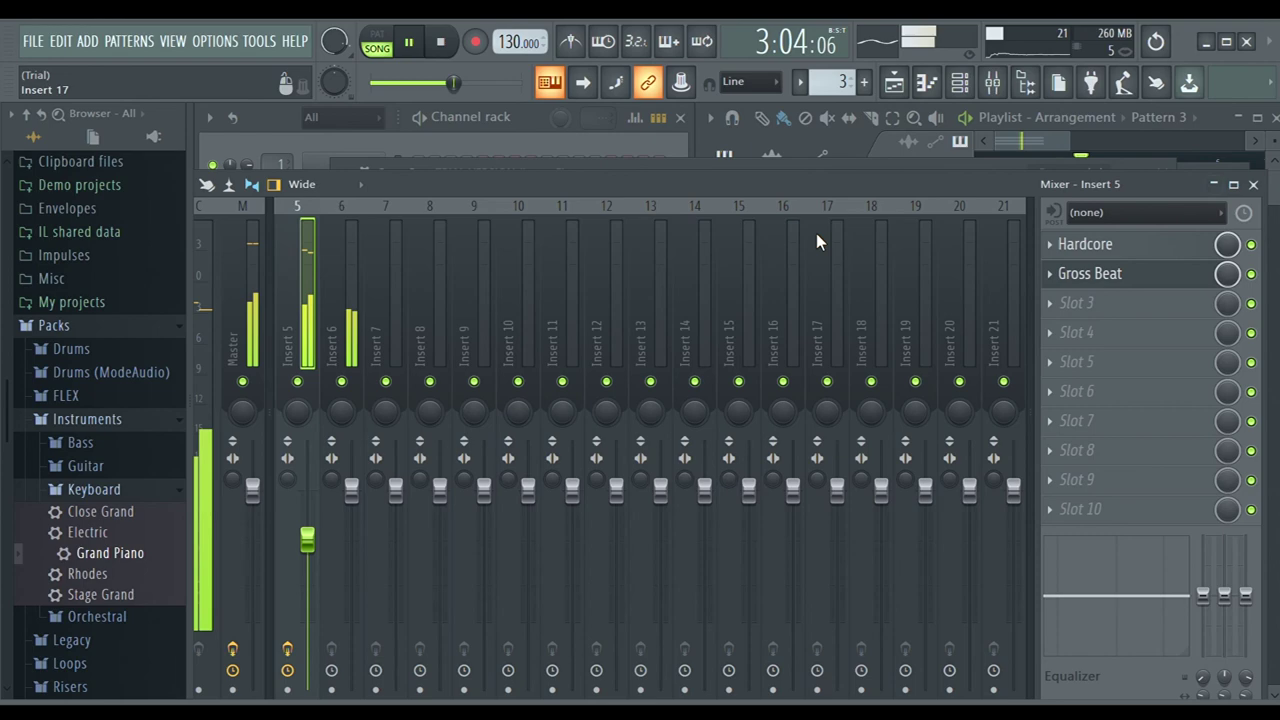
pyautogui.click(1234, 187)
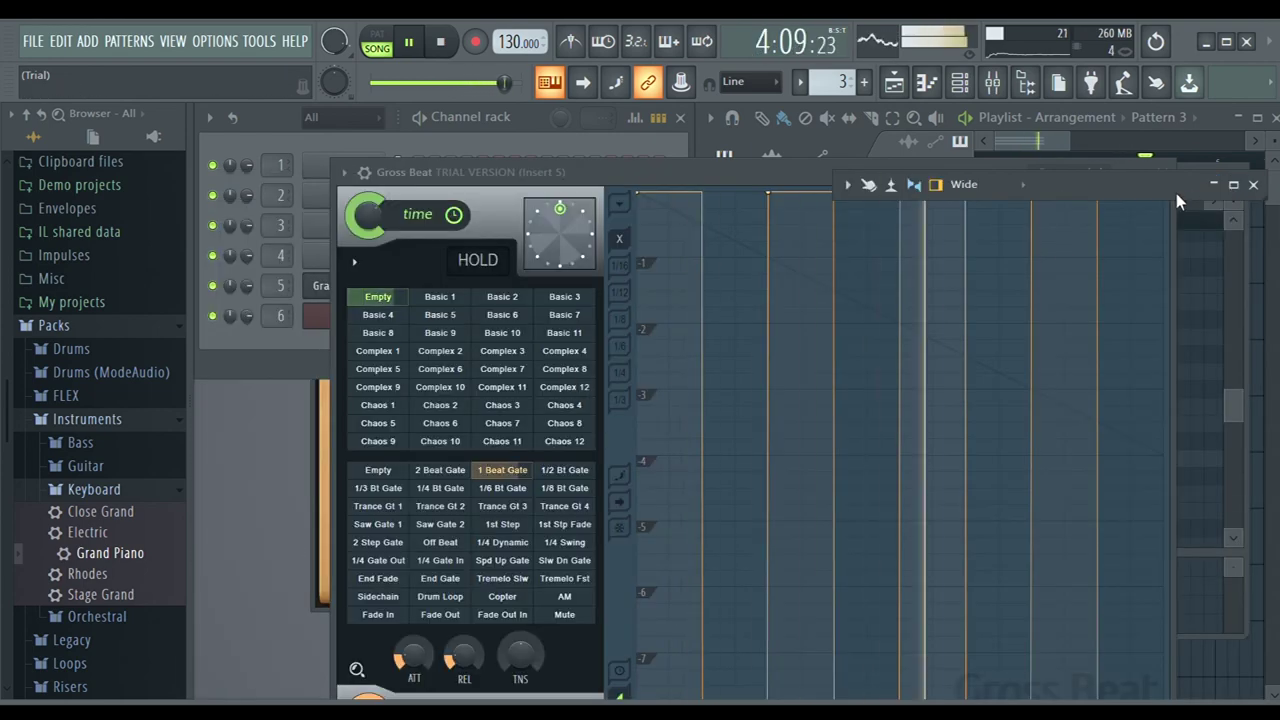
pyautogui.click(1213, 186)
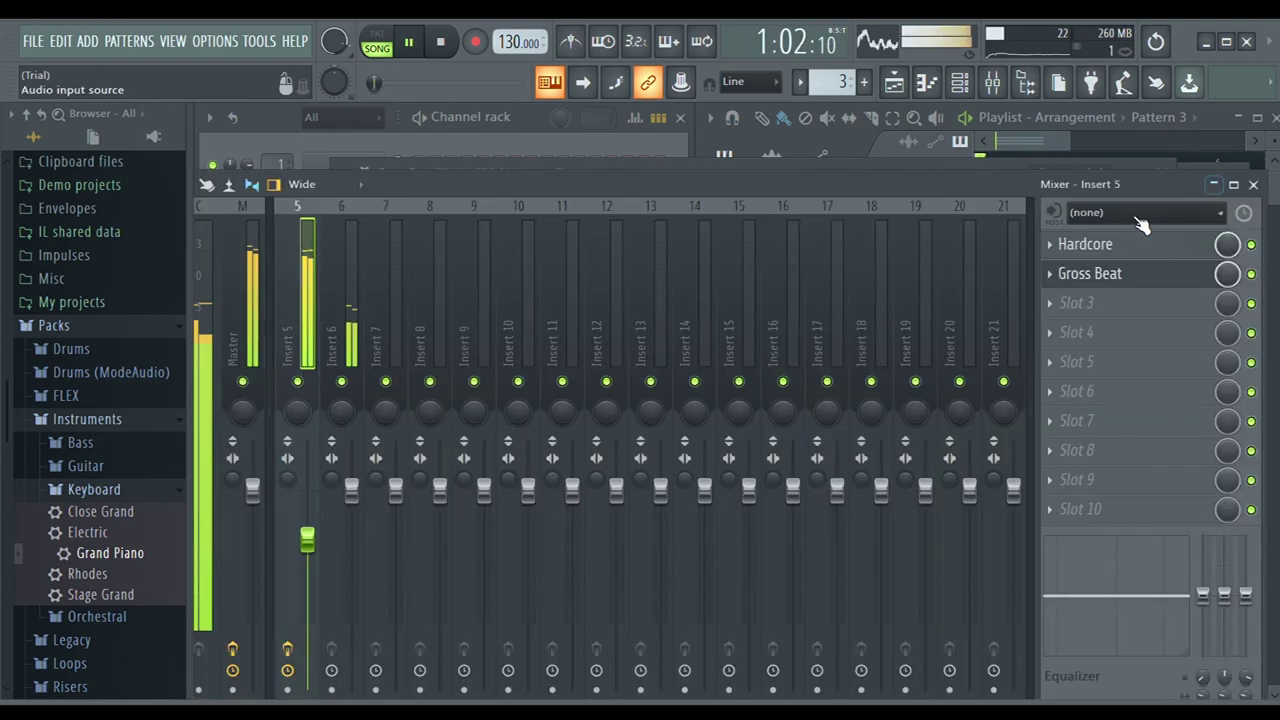
pyautogui.click(1234, 186)
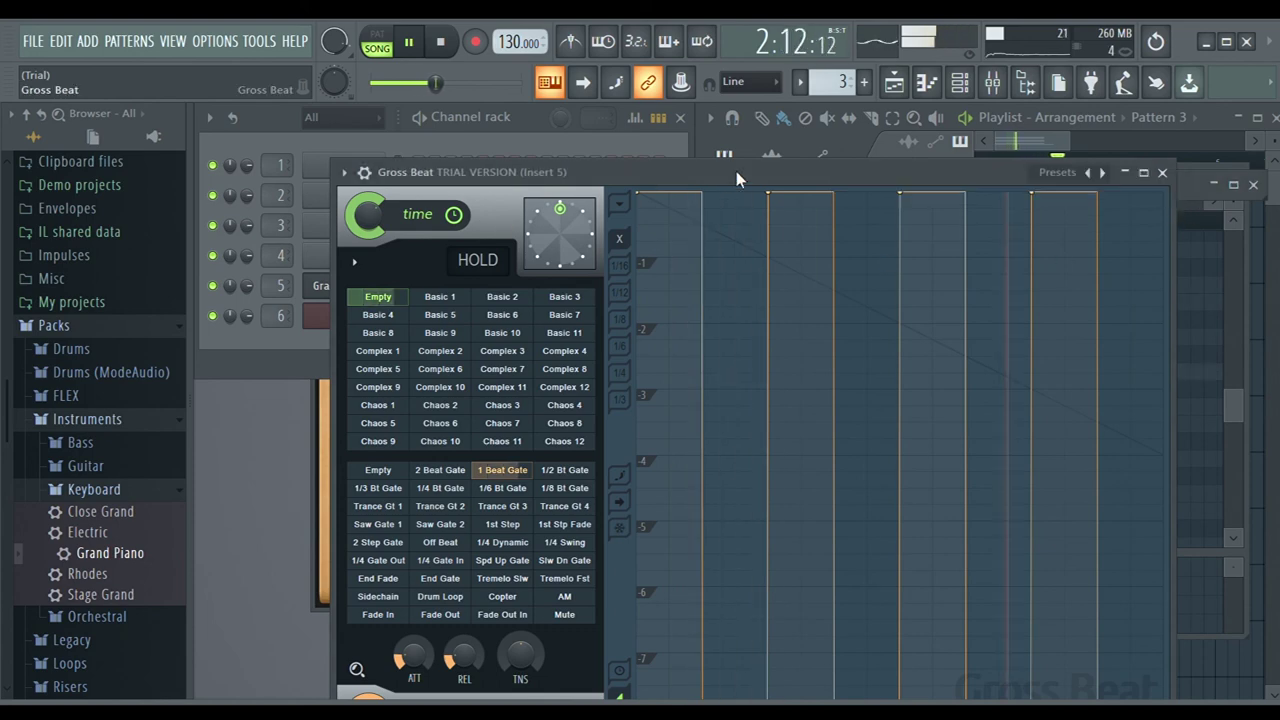
pyautogui.click(1124, 172)
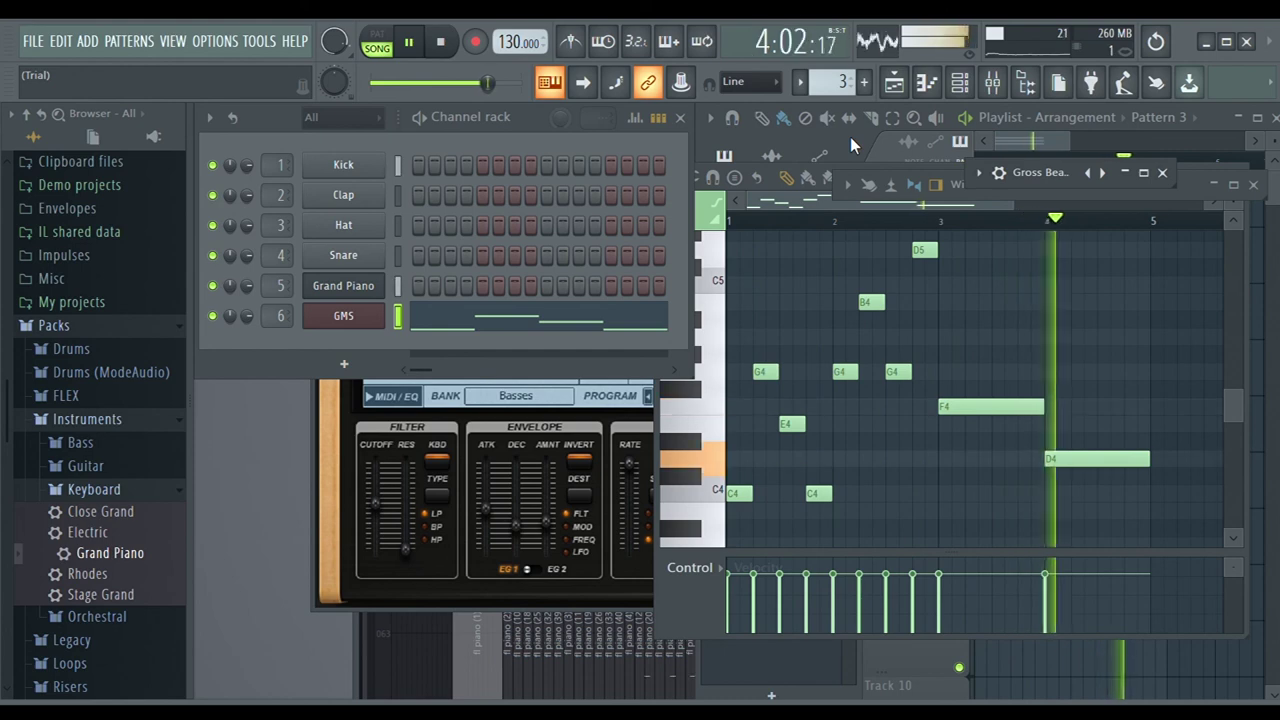
# Look through the Orchestral instruments in the browser and return to the Keyboard folder
pyautogui.click(105, 492)
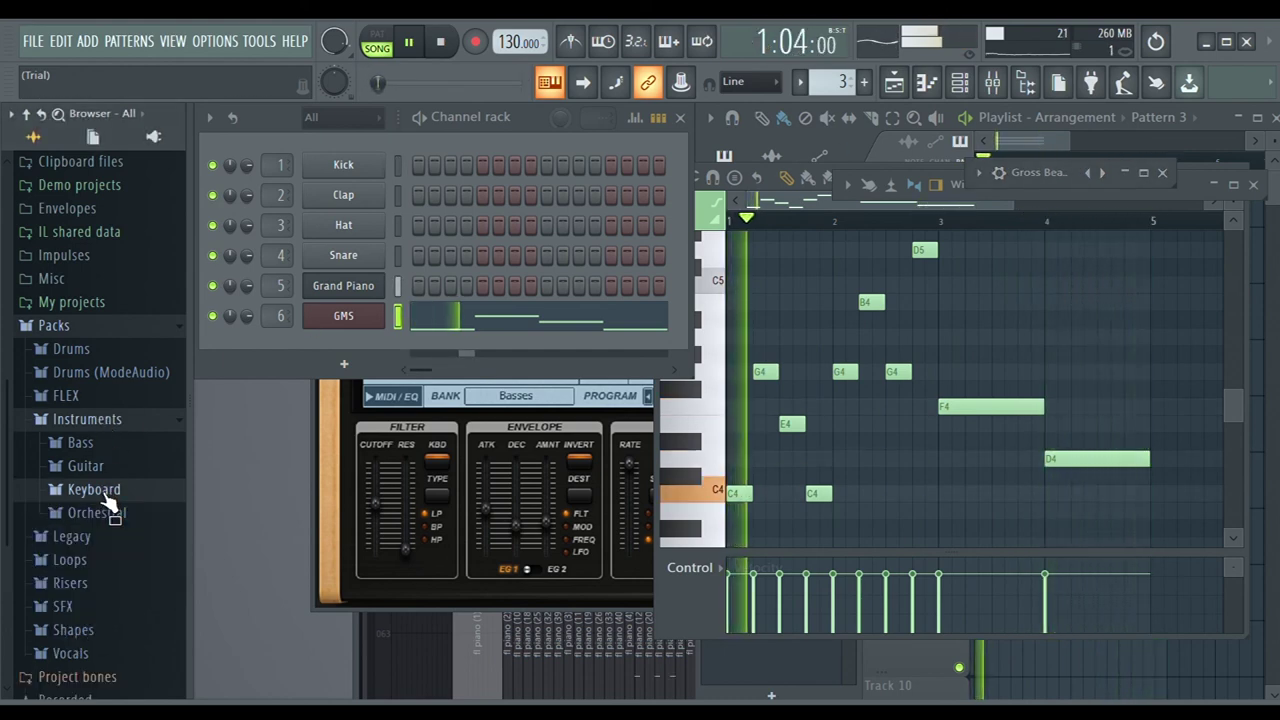
pyautogui.click(115, 512)
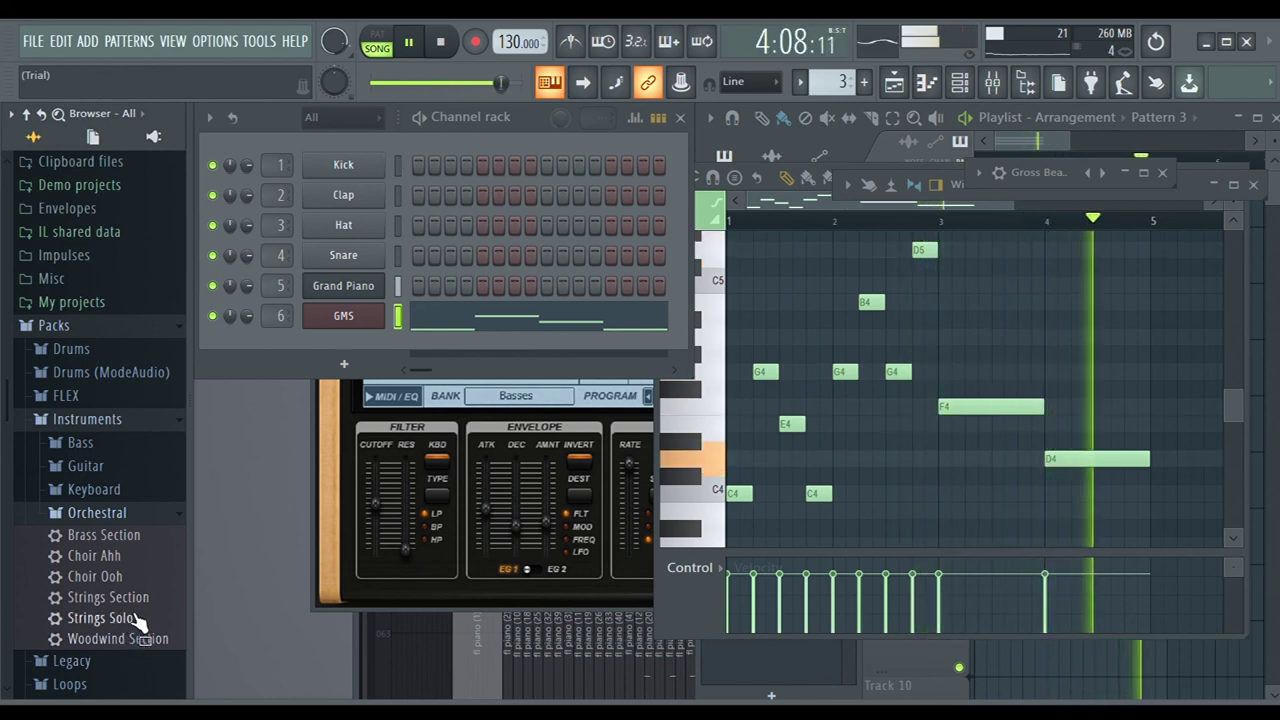
pyautogui.click(88, 515)
pyautogui.click(94, 489)
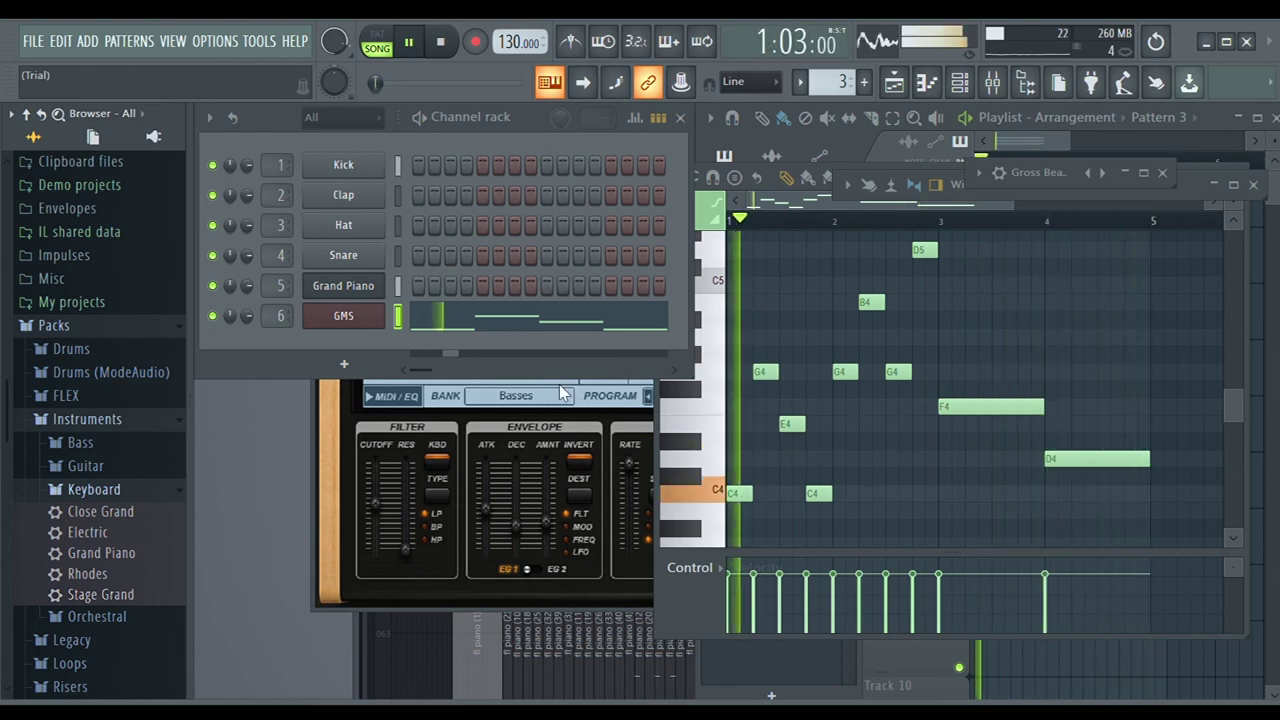
# Bring the playlist forward and mute Track 1 and Track 3 so that only Track 2 plays
pyautogui.click(848, 139)
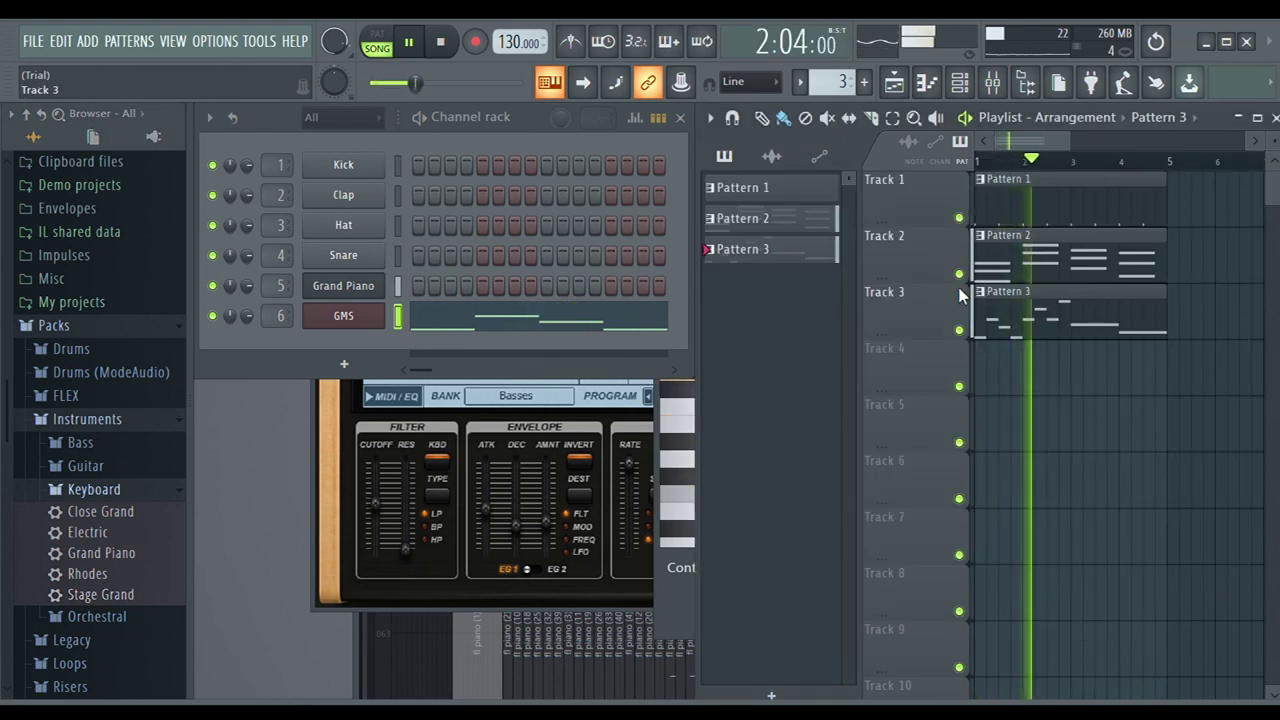
pyautogui.click(960, 218)
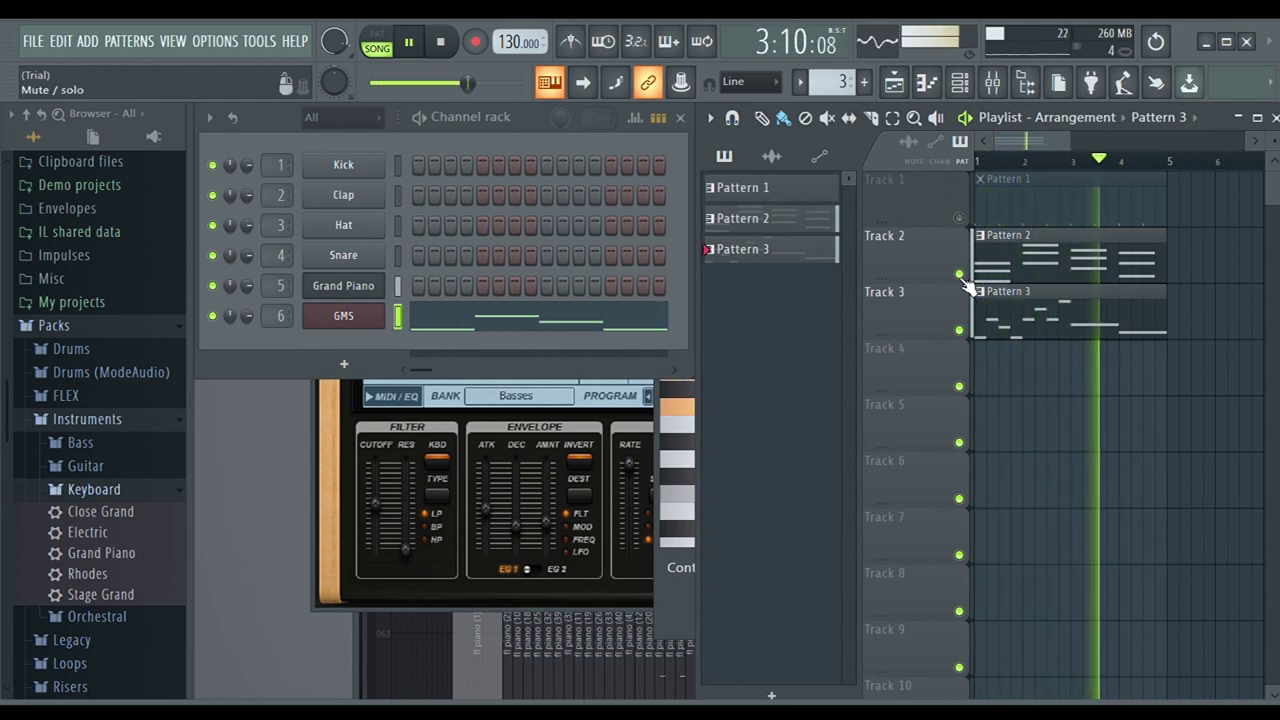
pyautogui.click(959, 331)
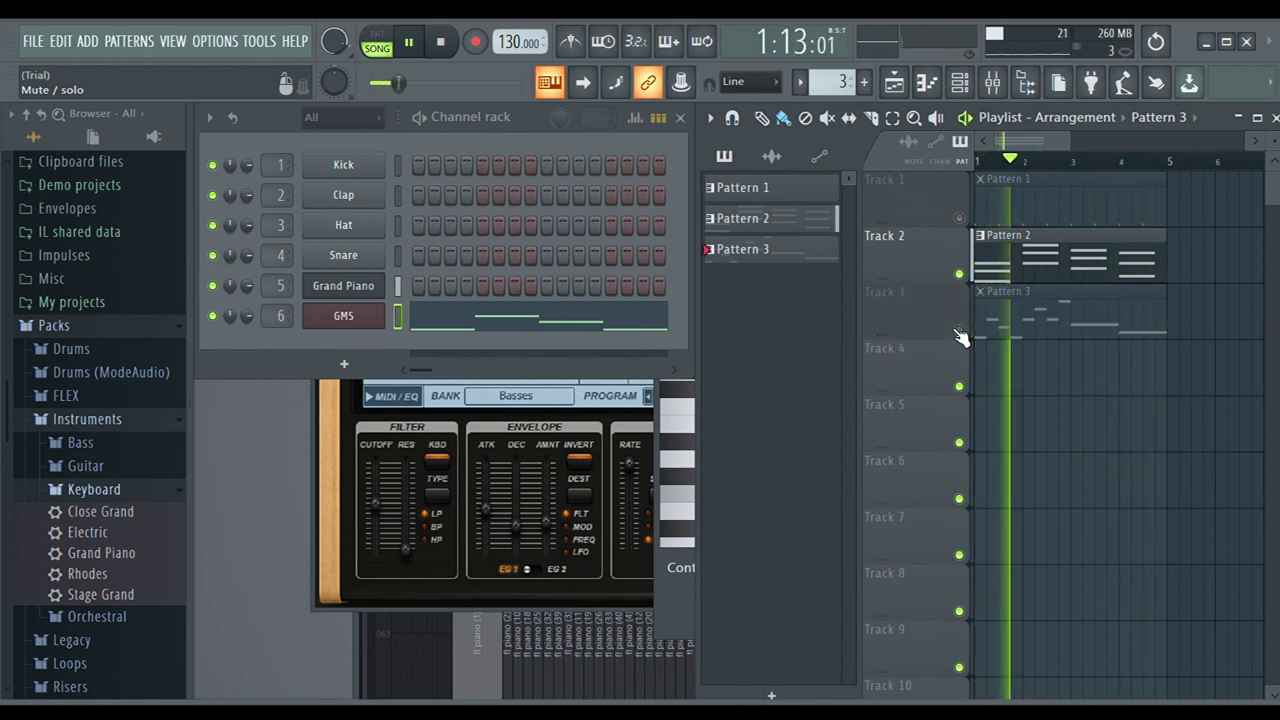